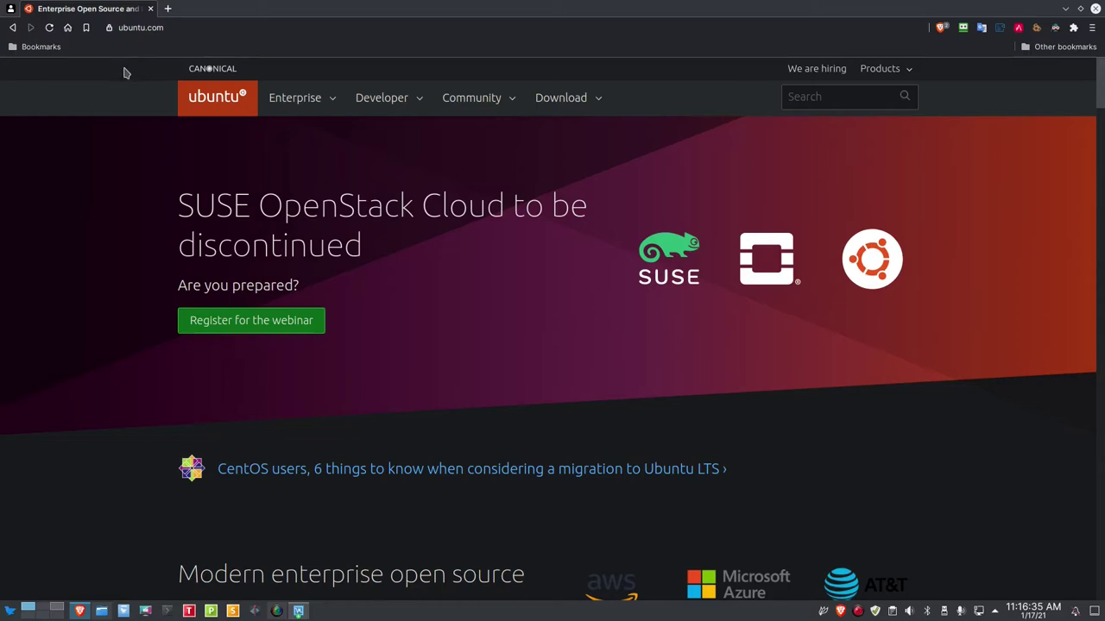
click(546, 99)
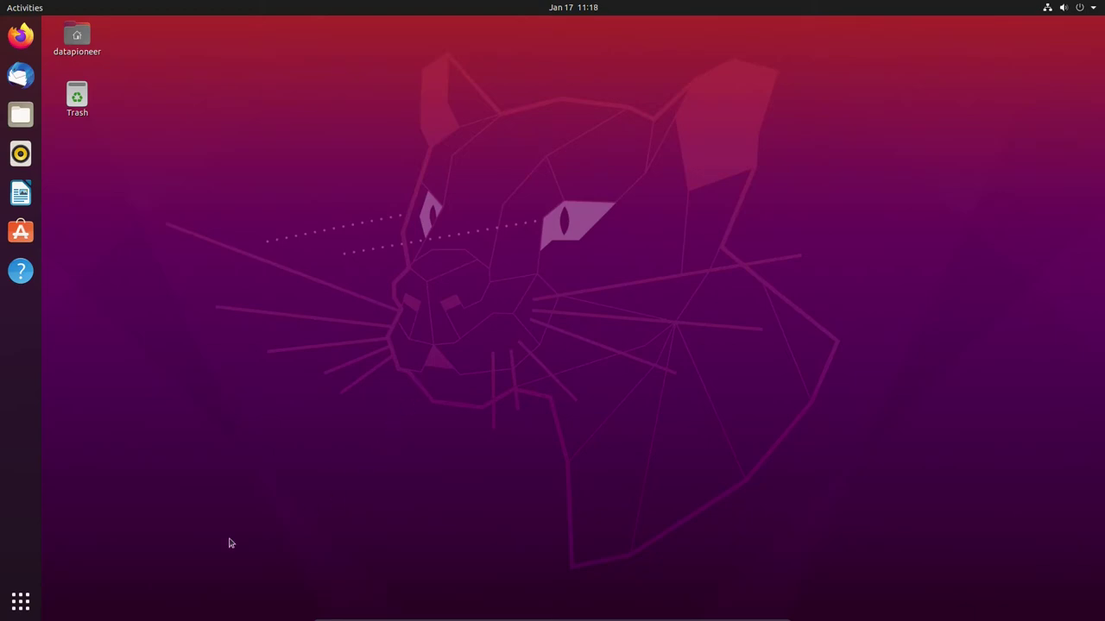
Open a terminal window on the Ubuntu desktop and enlarge its text by three zoom levels
click(21, 609)
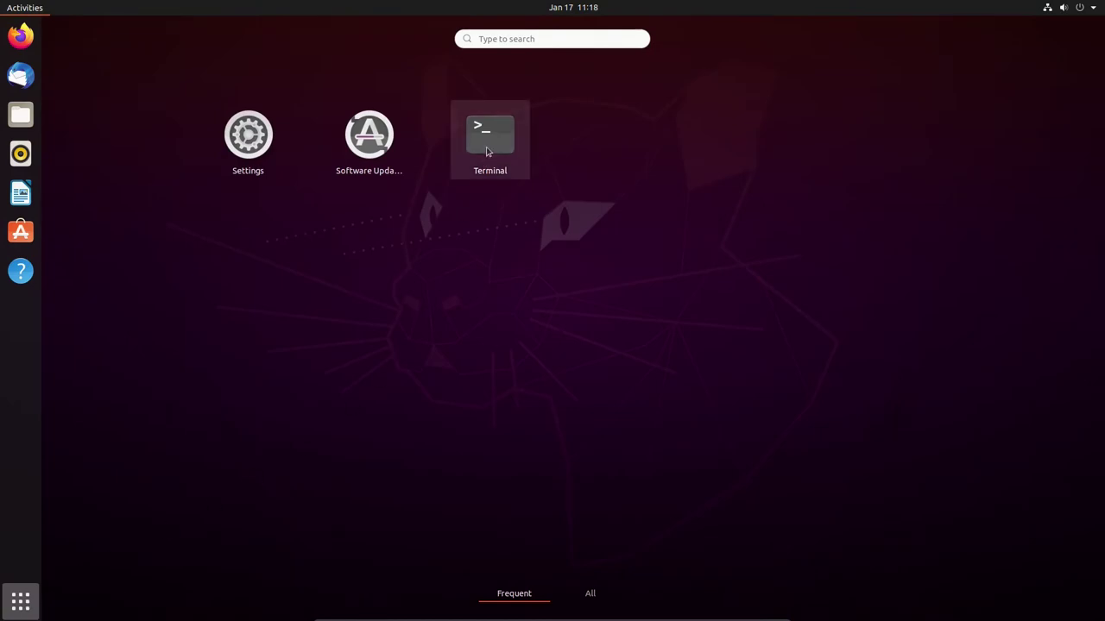
click(487, 153)
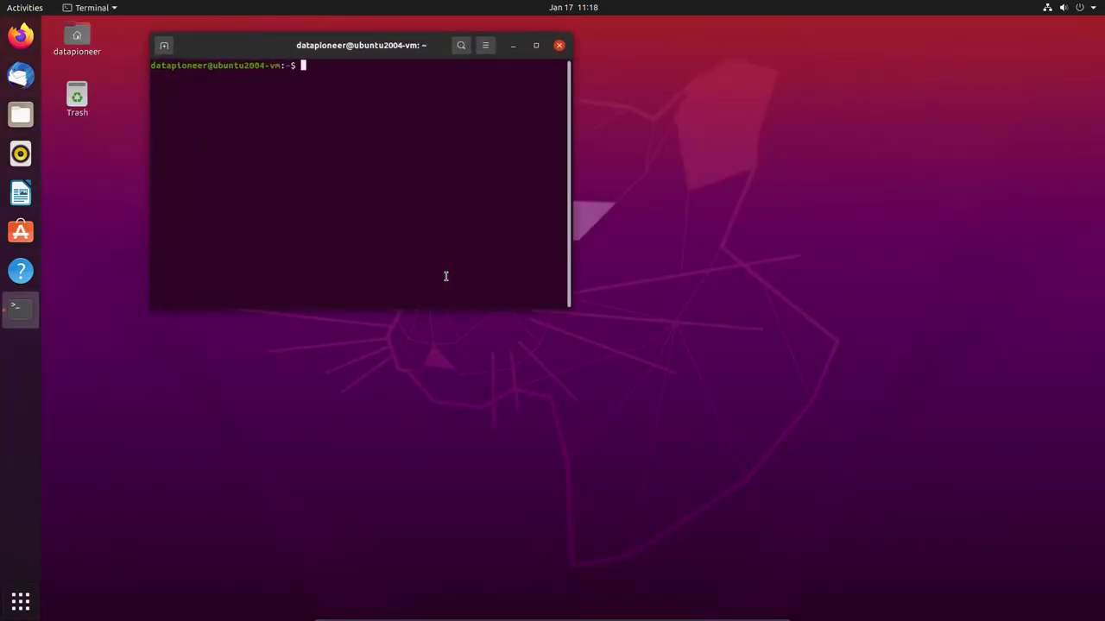
key(ctrl+plus)
key(ctrl+plus)
key(ctrl+plus)
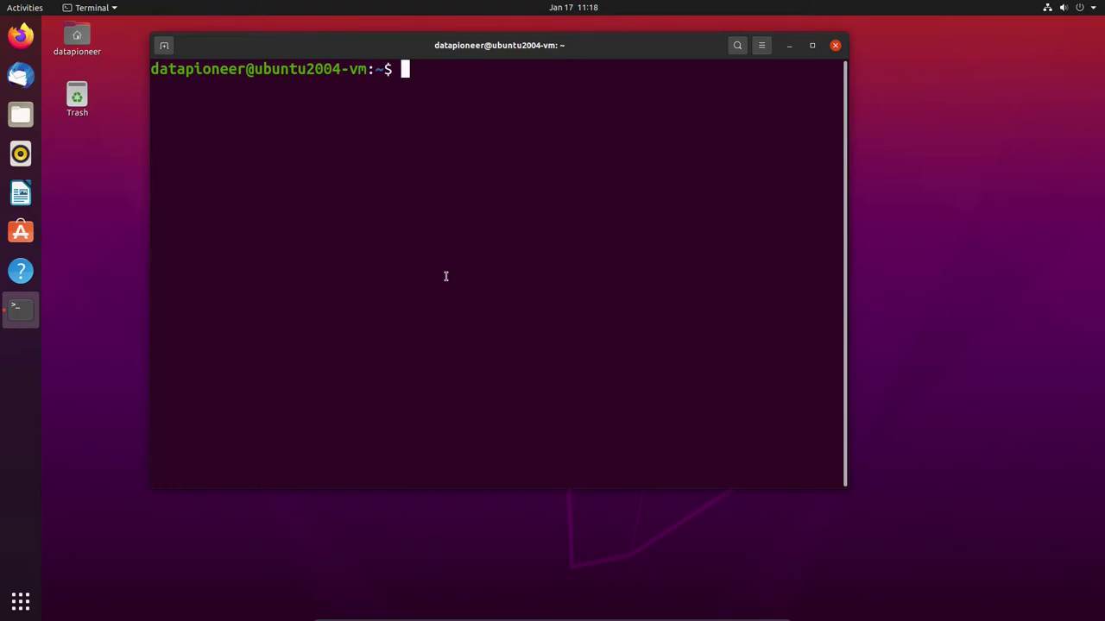
List the block devices with lsblk and examine the mount point name of the GNOME snap on loop1
text(lsblk)
key(Return)
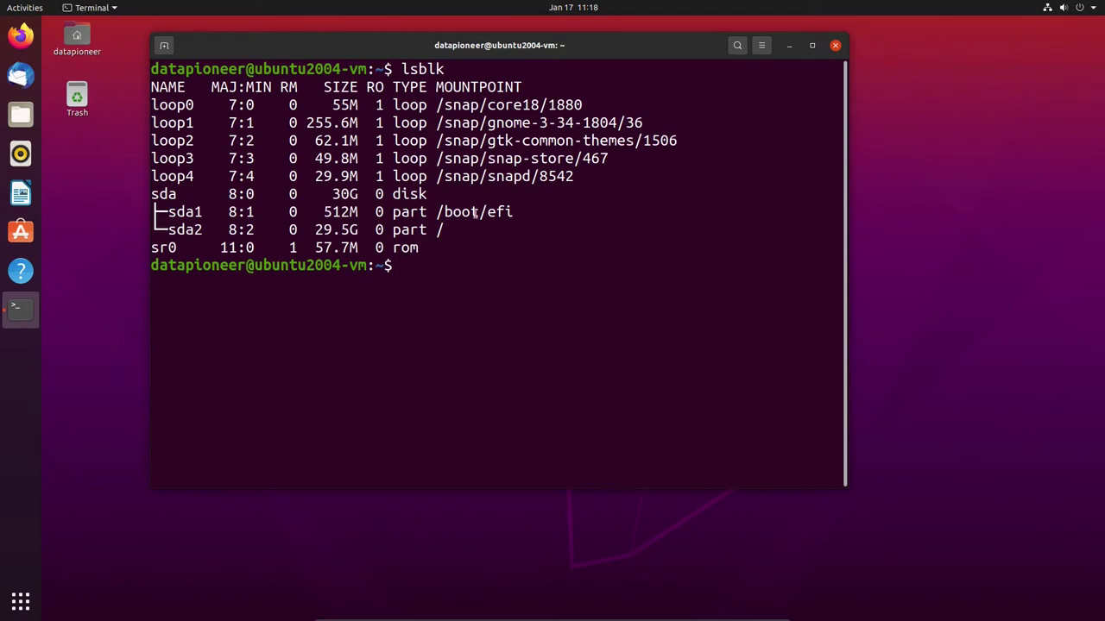
drag(489, 123, 618, 123)
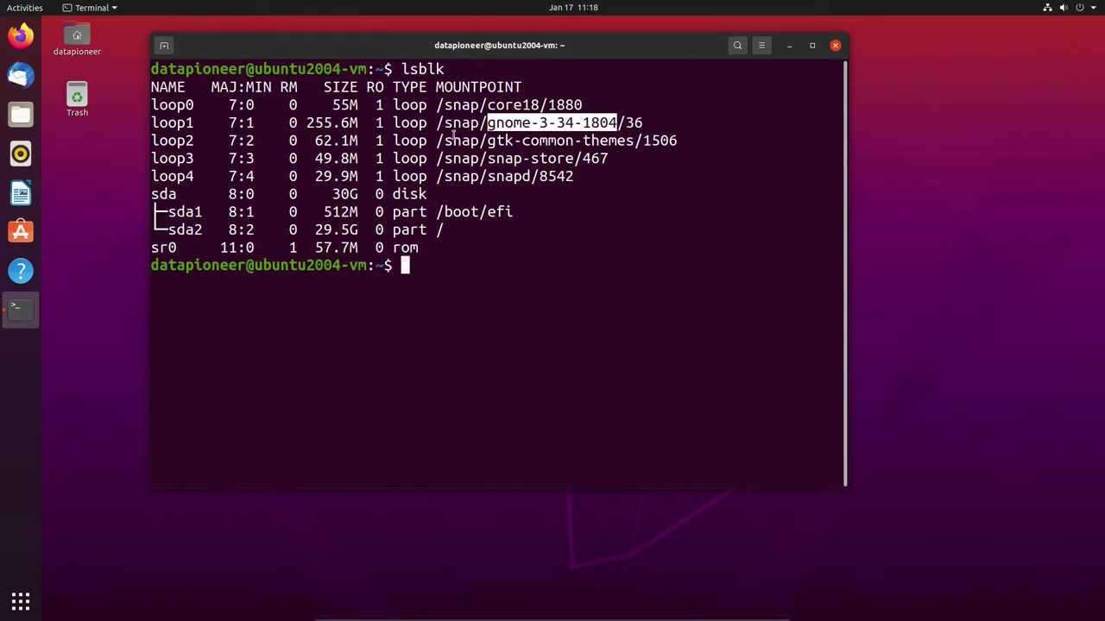
click(528, 283)
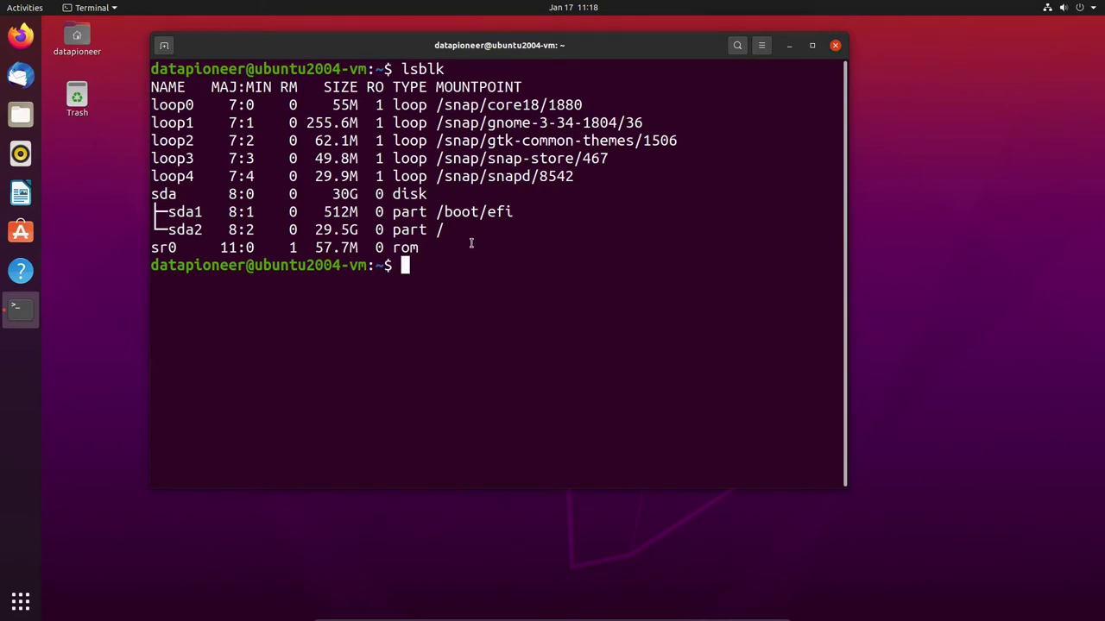
text(sudo snap remove gnome-3-)
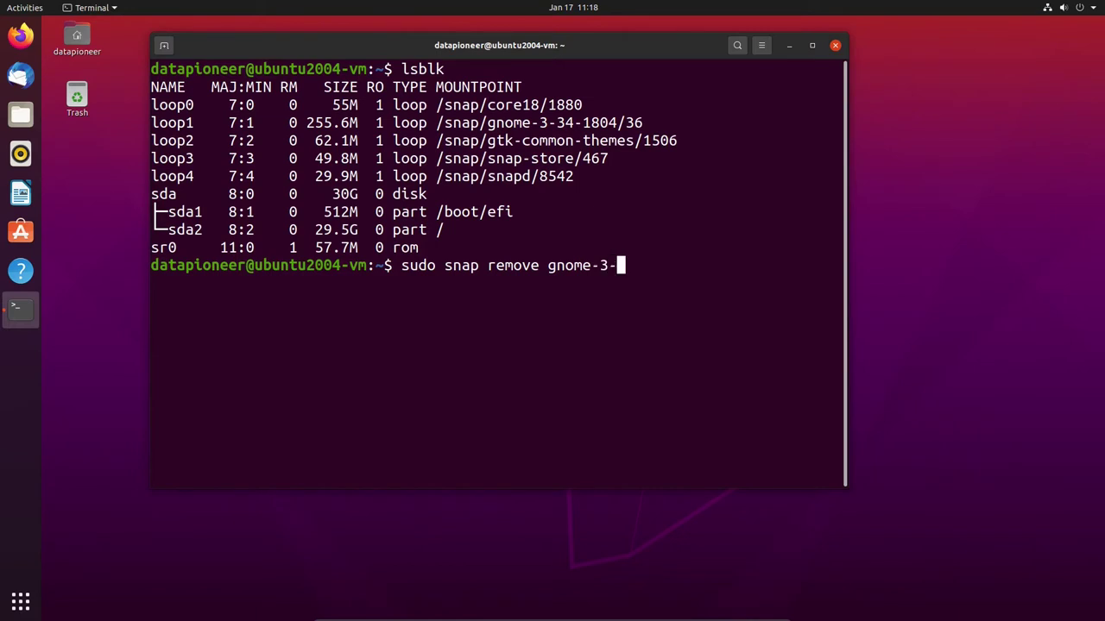
text(34-1804)
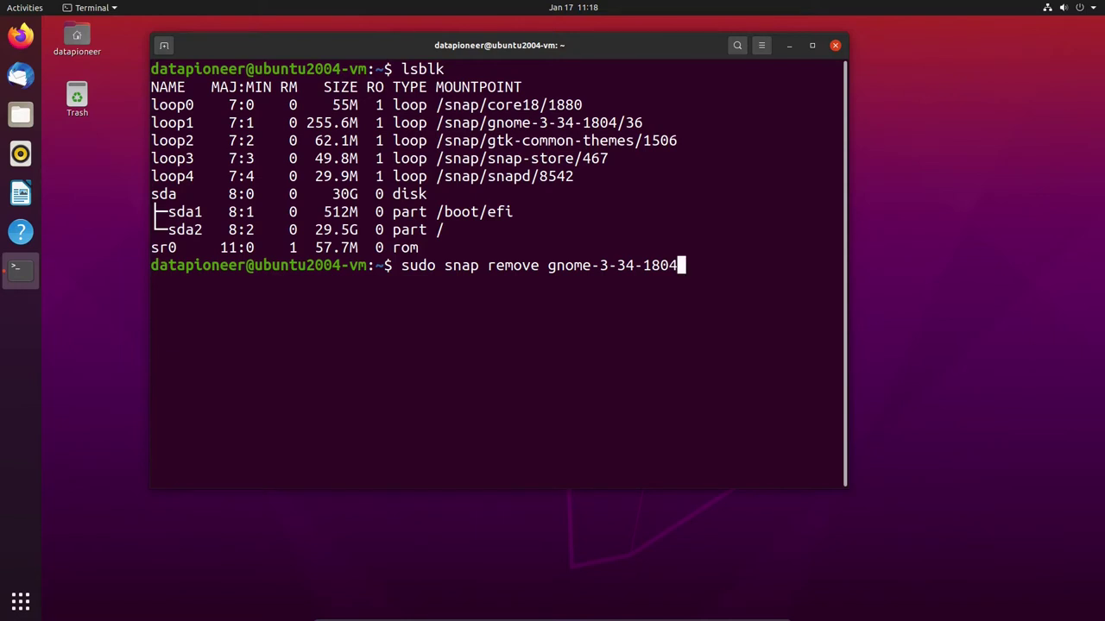
key(BackSpace)
key(BackSpace)
key(BackSpace)
key(BackSpace)
key(BackSpace)
key(BackSpace)
key(BackSpace)
key(BackSpace)
key(BackSpace)
key(BackSpace)
key(BackSpace)
key(BackSpace)
key(BackSpace)
key(BackSpace)
key(BackSpace)
key(BackSpace)
key(BackSpace)
key(BackSpace)
key(BackSpace)
key(BackSpace)
key(BackSpace)
key(BackSpace)
key(BackSpace)
key(BackSpace)
key(BackSpace)
key(BackSpace)
key(BackSpace)
key(BackSpace)
key(BackSpace)
key(BackSpace)
key(BackSpace)
key(BackSpace)
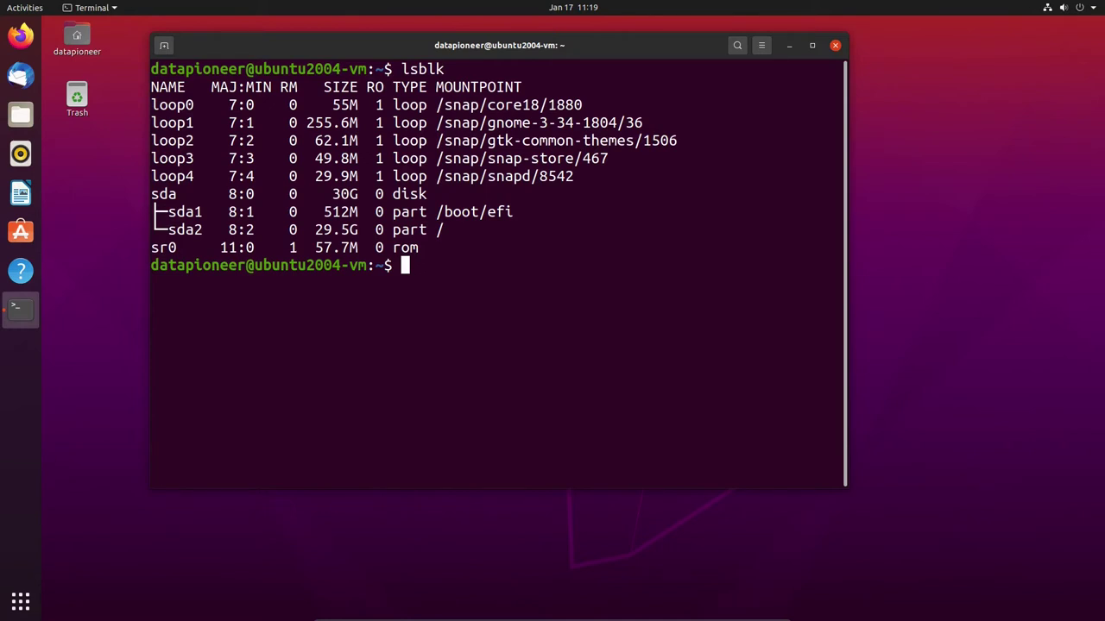
Unmount /dev/loop0 with sudo umount, authenticating with the account's sudo password
text(sudo umoun)
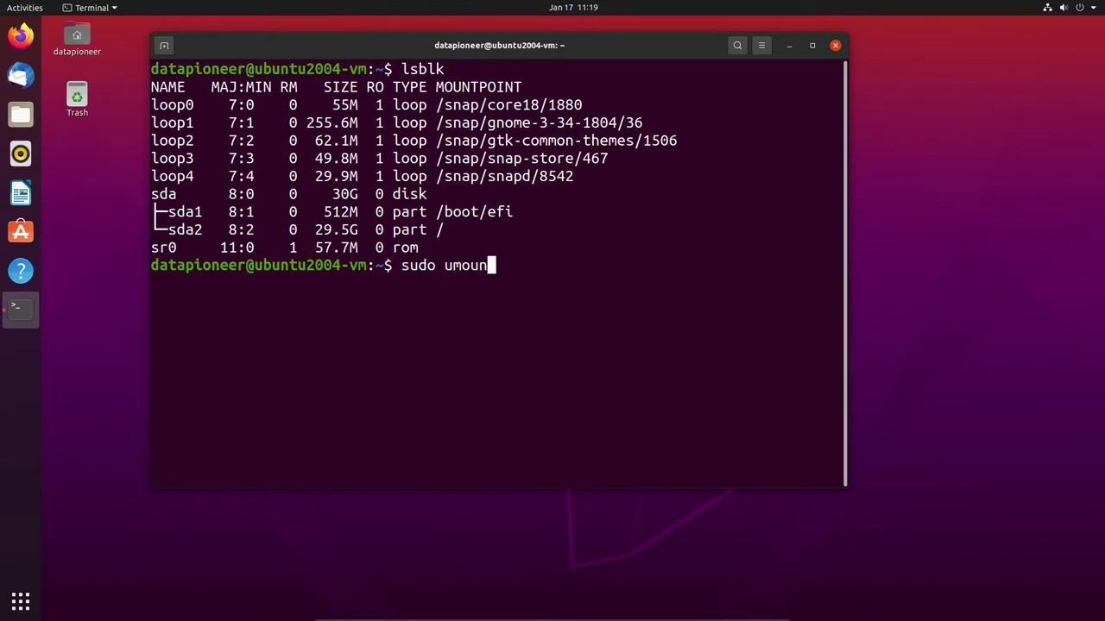
text(t /dev/loop0)
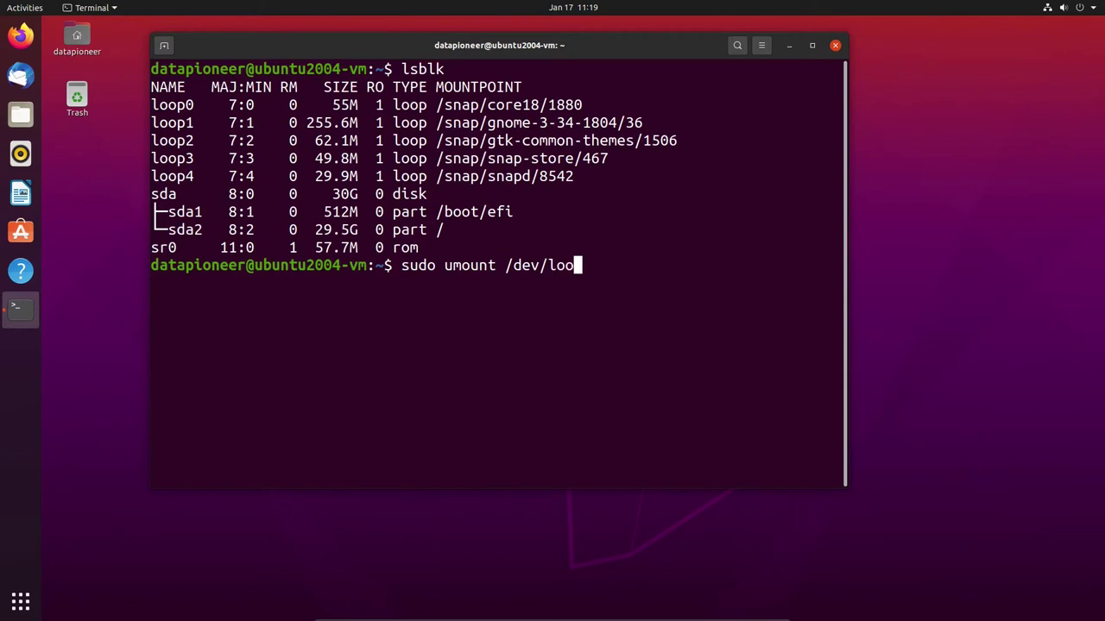
key(Return)
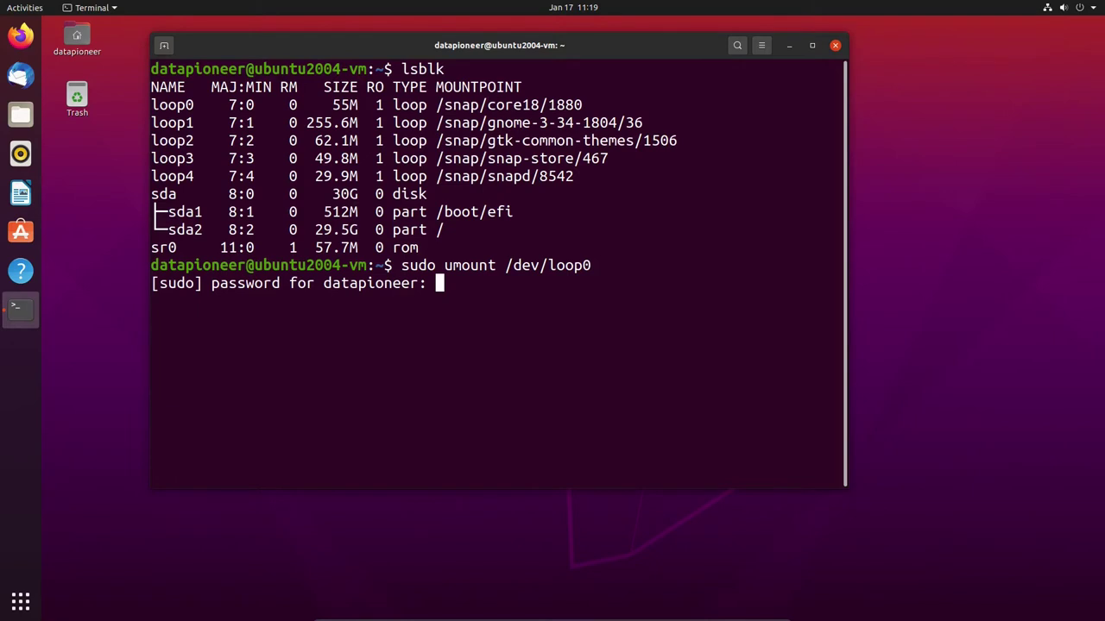
key(Return)
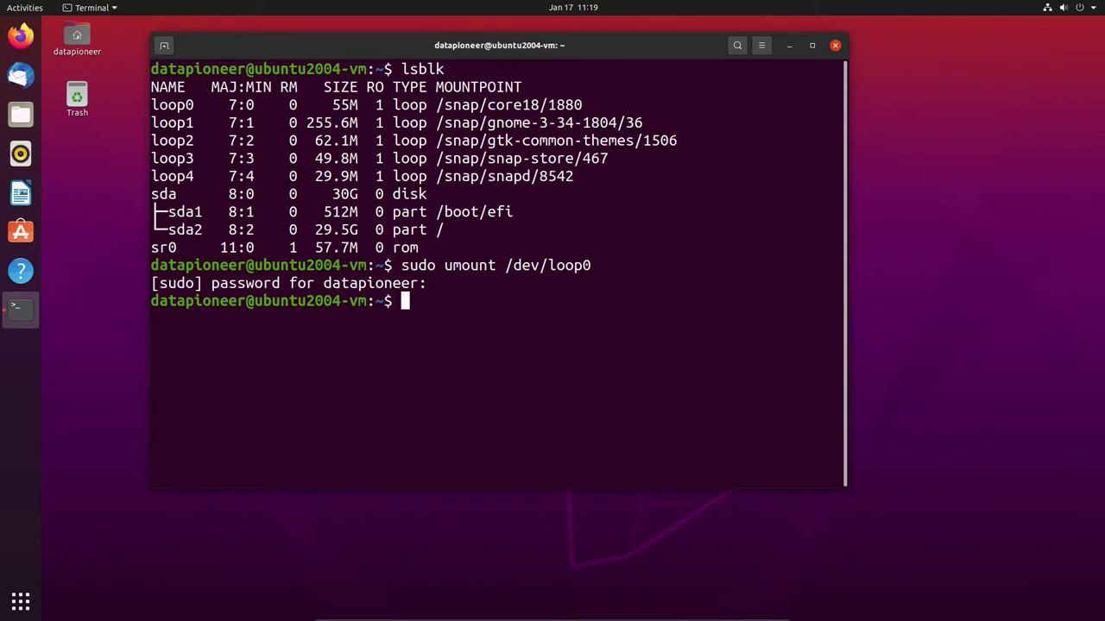
Unmount the loop devices /dev/loop1 and /dev/loop2 with sudo umount
key(Up)
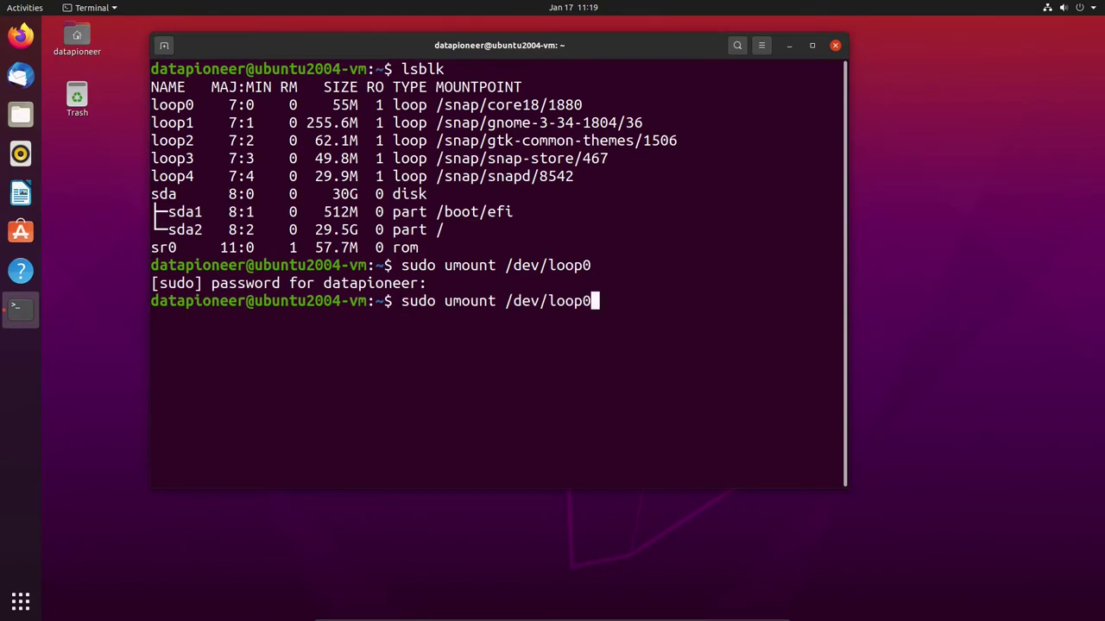
key(BackSpace)
text(1)
key(Return)
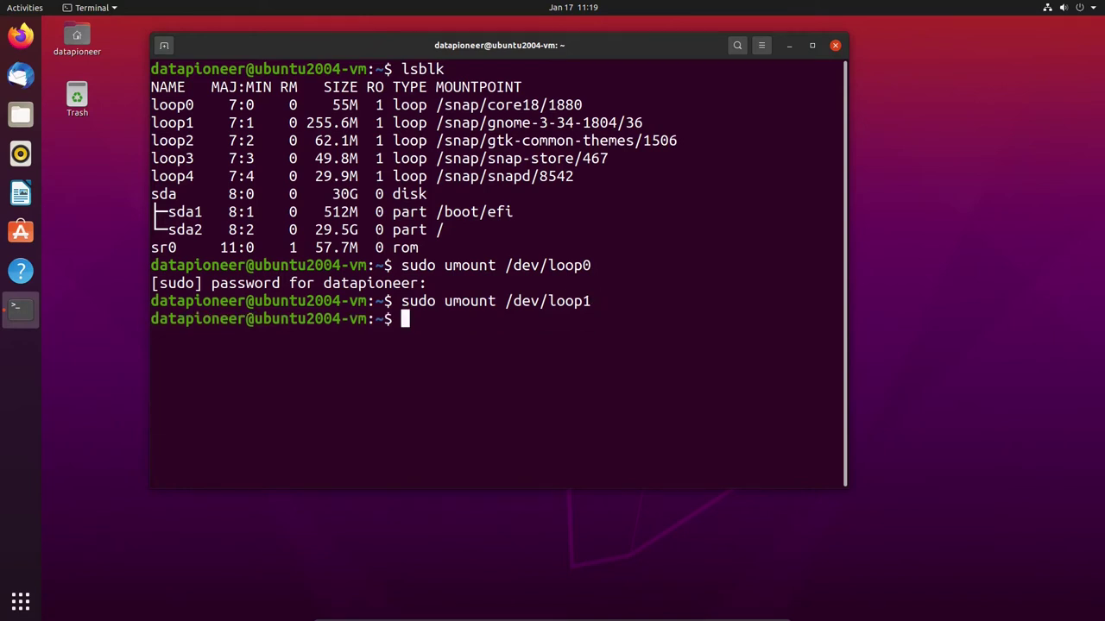
key(Up)
key(BackSpace)
text(2)
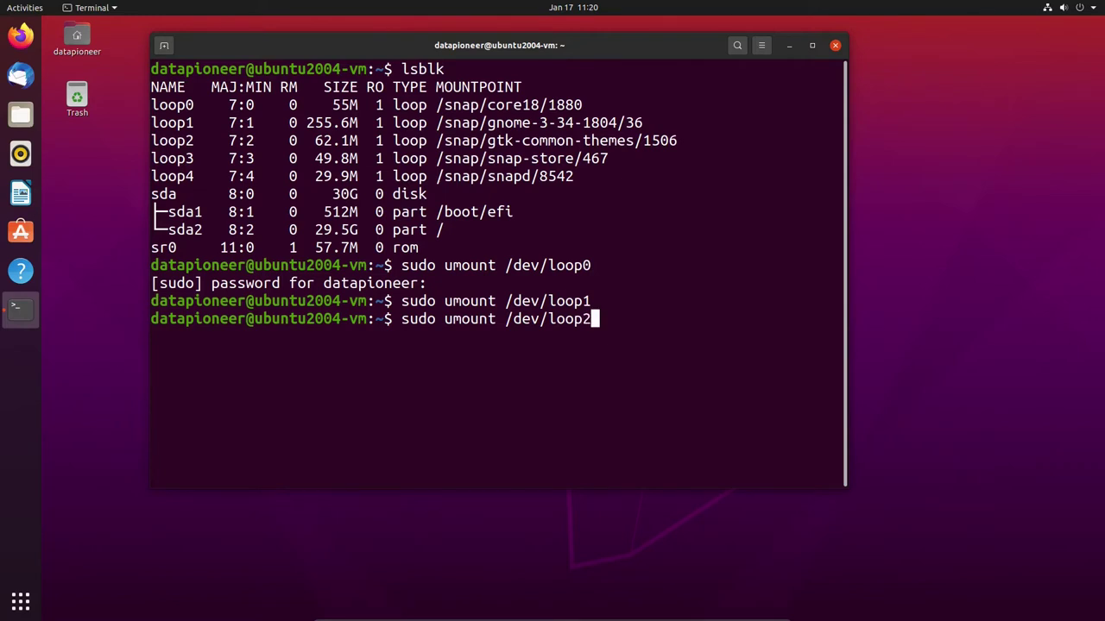
key(Return)
Unmount /dev/loop3 and /dev/loop4 with sudo umount and list the block devices again with lsblk
key(Up)
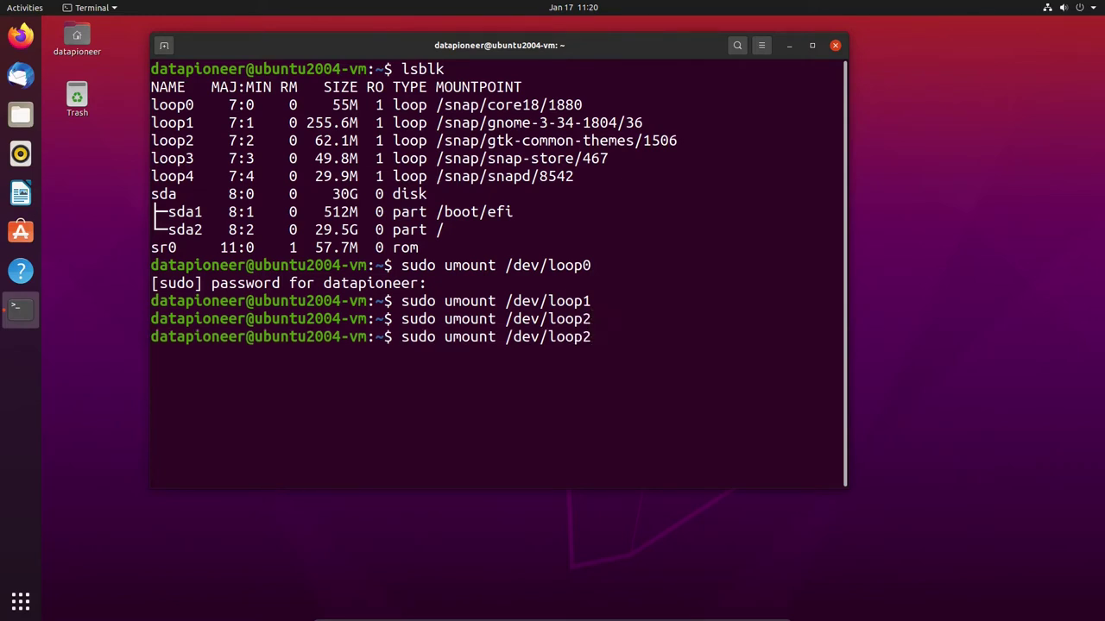
key(BackSpace)
text(3)
key(Return)
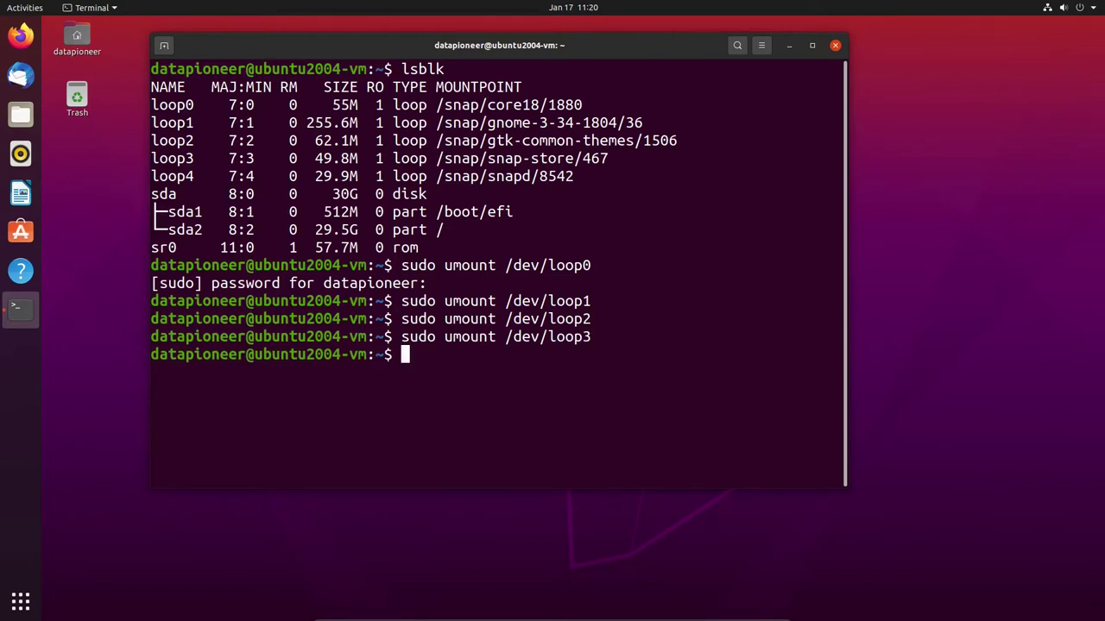
key(Up)
key(BackSpace)
text(4)
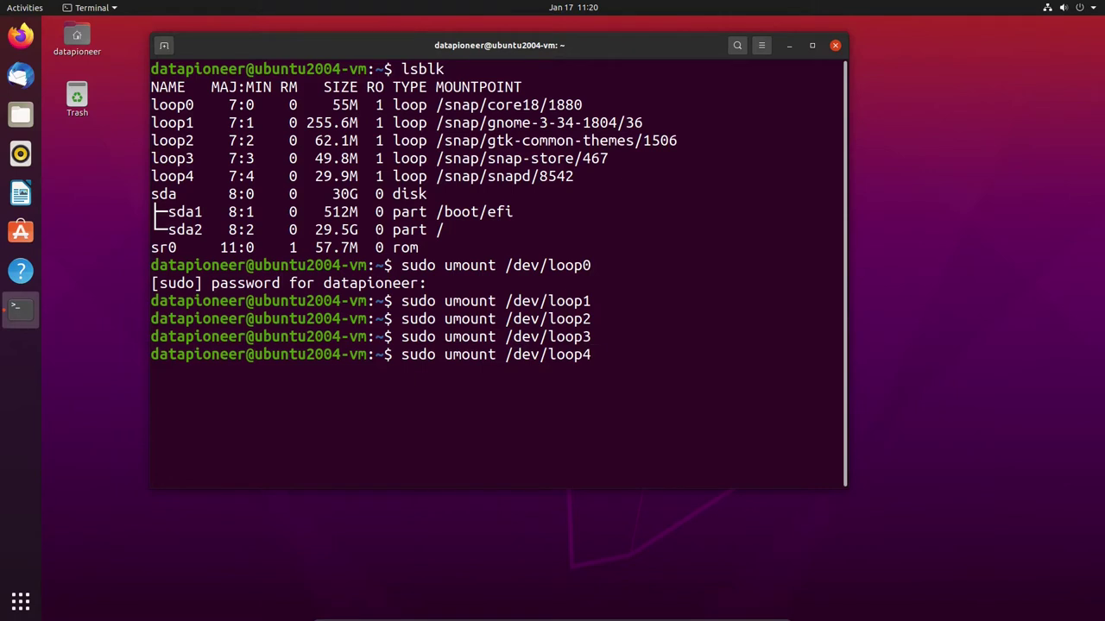
key(Return)
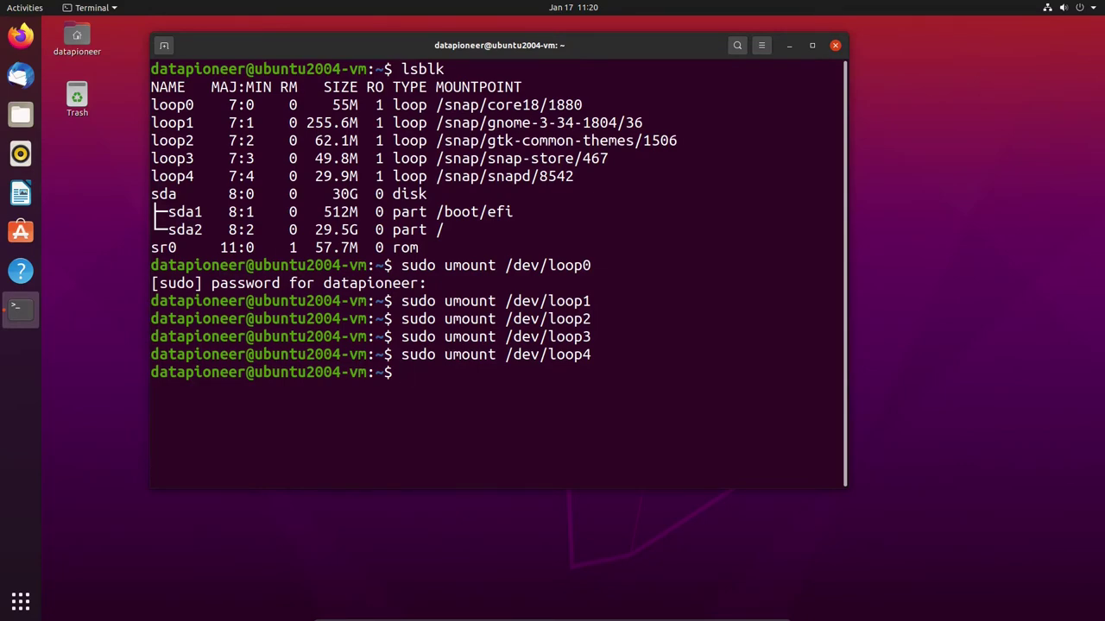
text(lsblk)
key(Return)
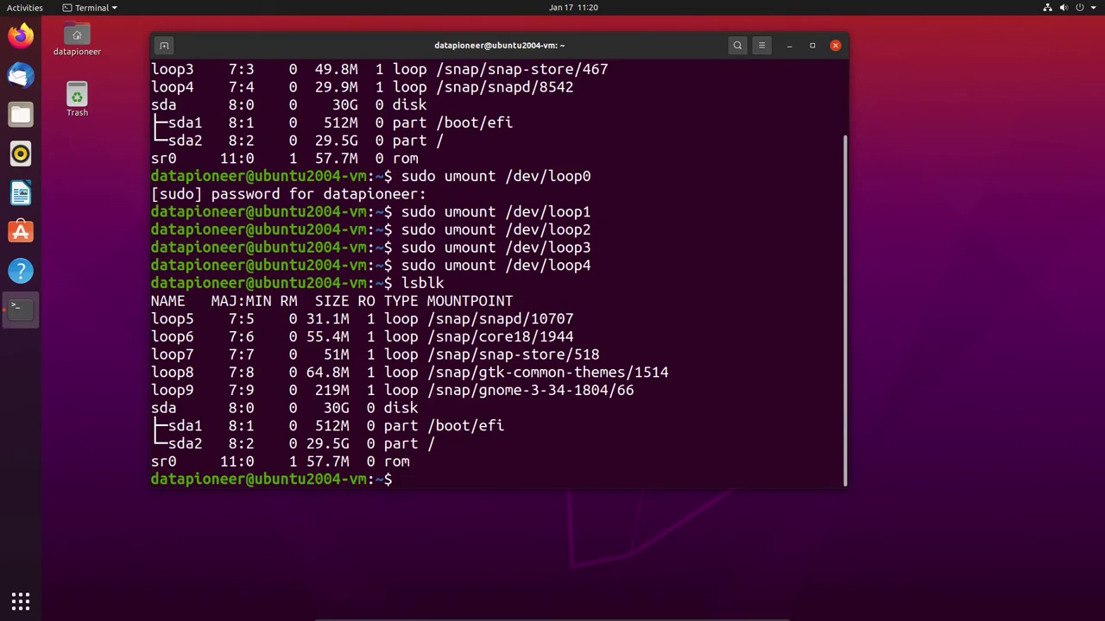
Purge the snapd package with sudo apt purge, accept the removal, and recheck the block devices with lsblk
text(sudo apt purg s)
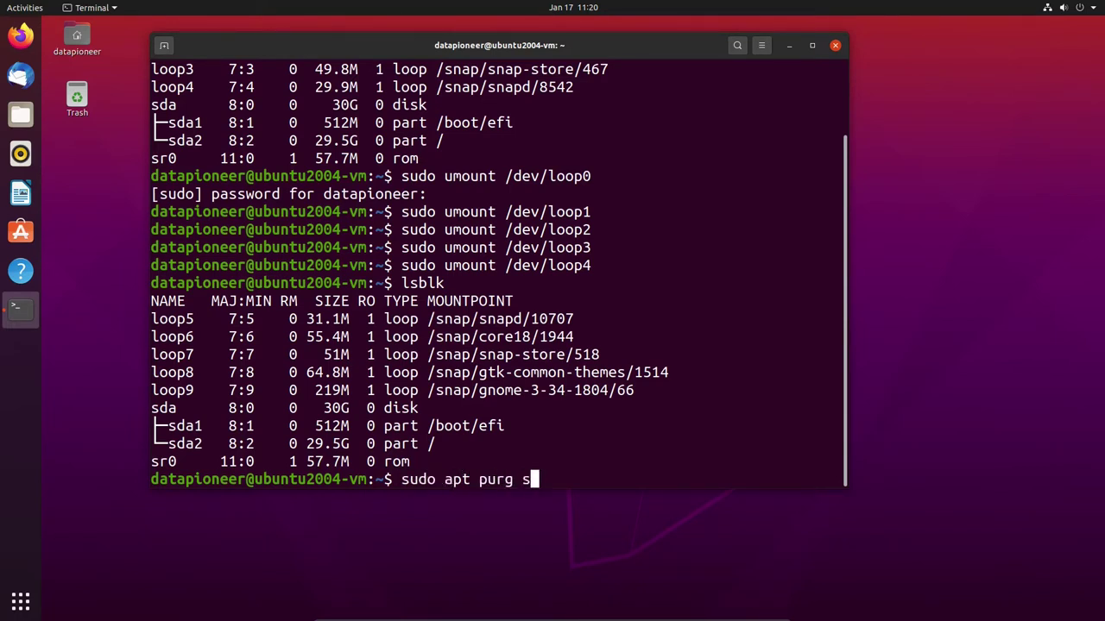
text(napd)
key(BackSpace)
key(BackSpace)
key(BackSpace)
key(BackSpace)
key(BackSpace)
key(BackSpace)
text(e snapd)
key(Return)
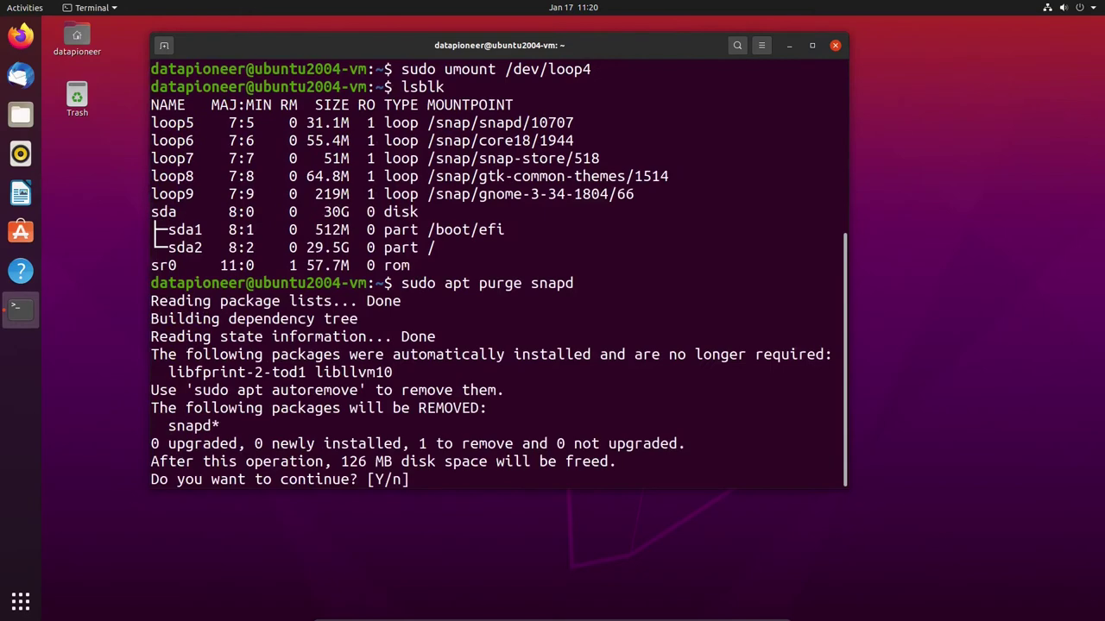
text(y)
key(Return)
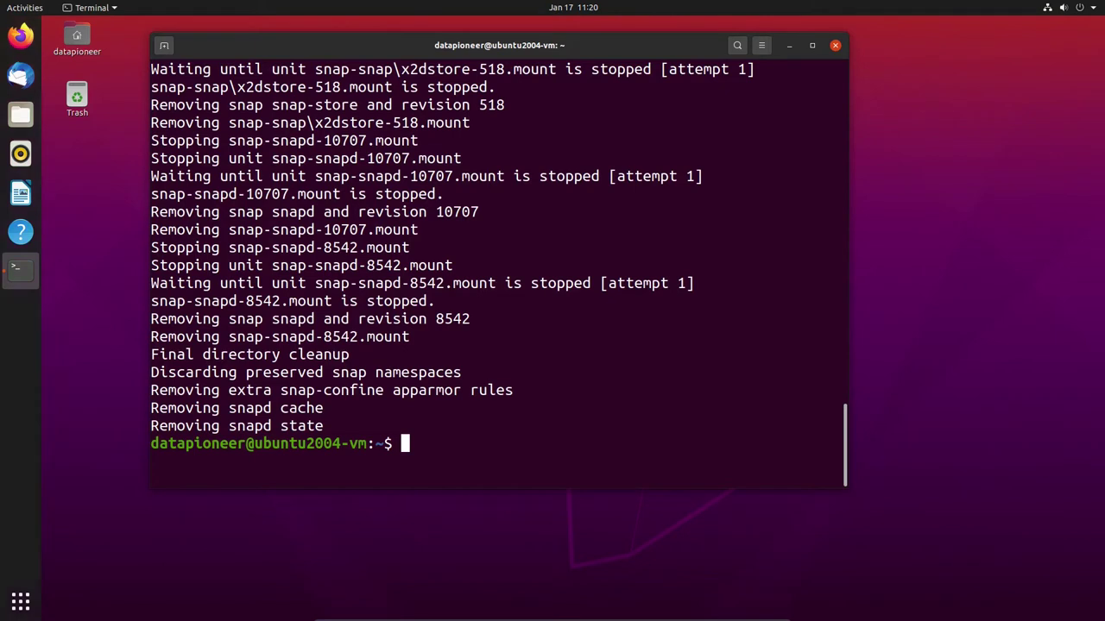
text(lsblk)
key(Return)
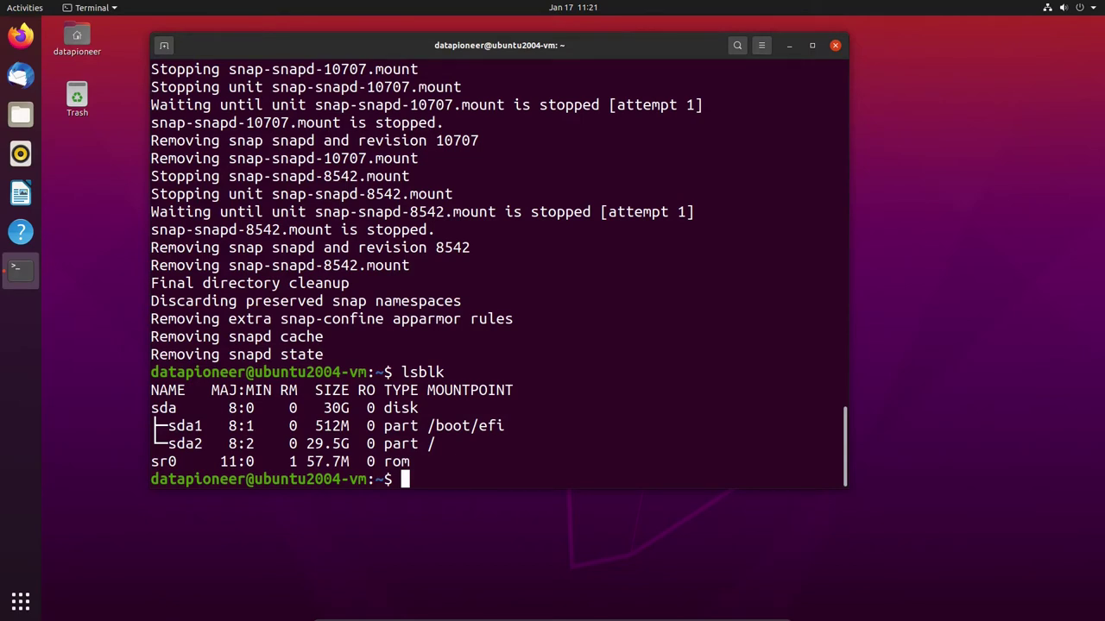
Clear the terminal and install the gnome-session package with sudo apt install, accepting the installation
text(su)
key(BackSpace)
key(BackSpace)
text(clear)
key(Return)
text(sudo )
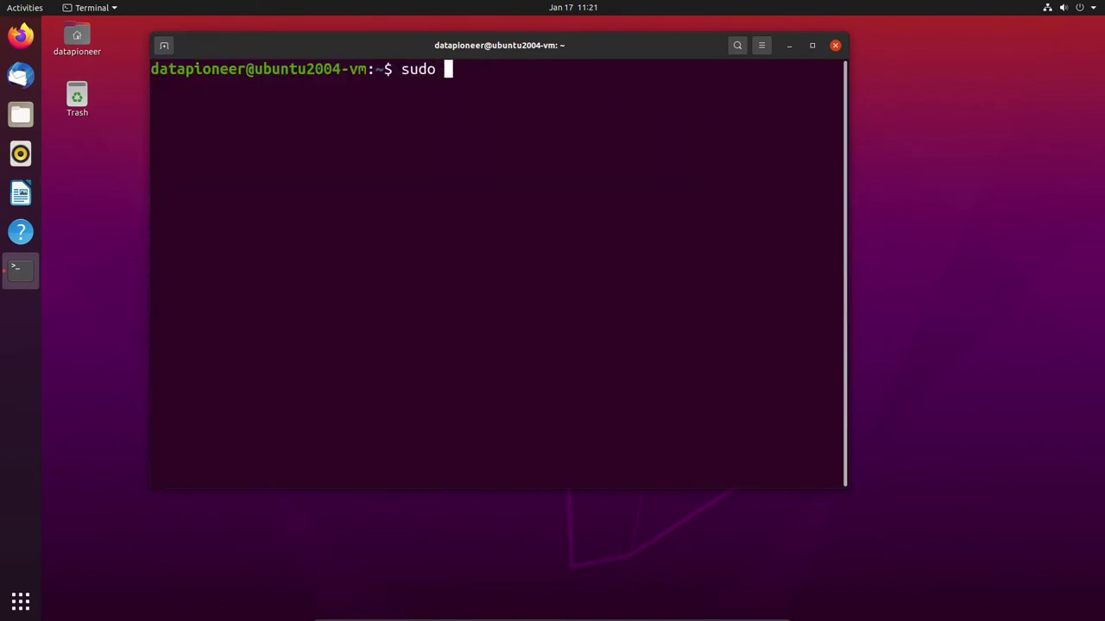
text(apt install gnom)
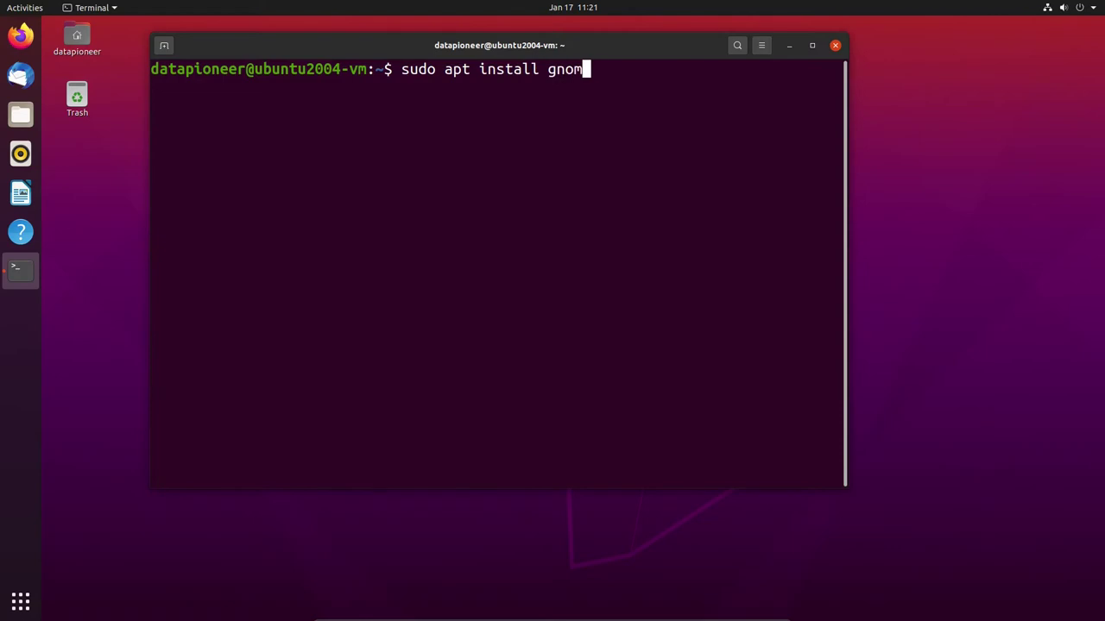
text(e-session)
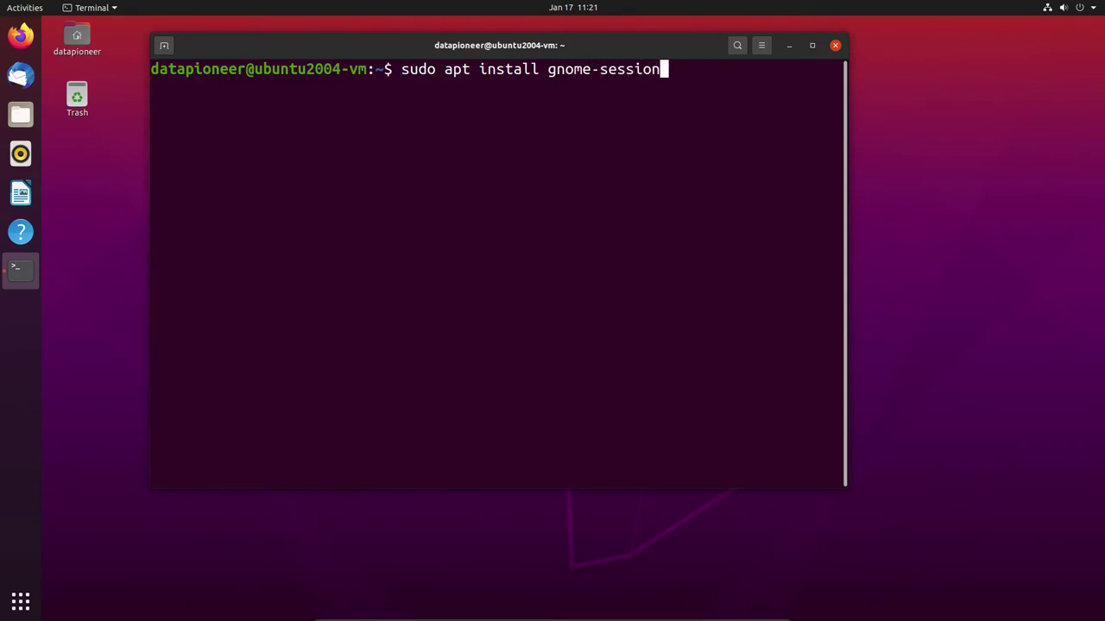
key(Return)
text(y)
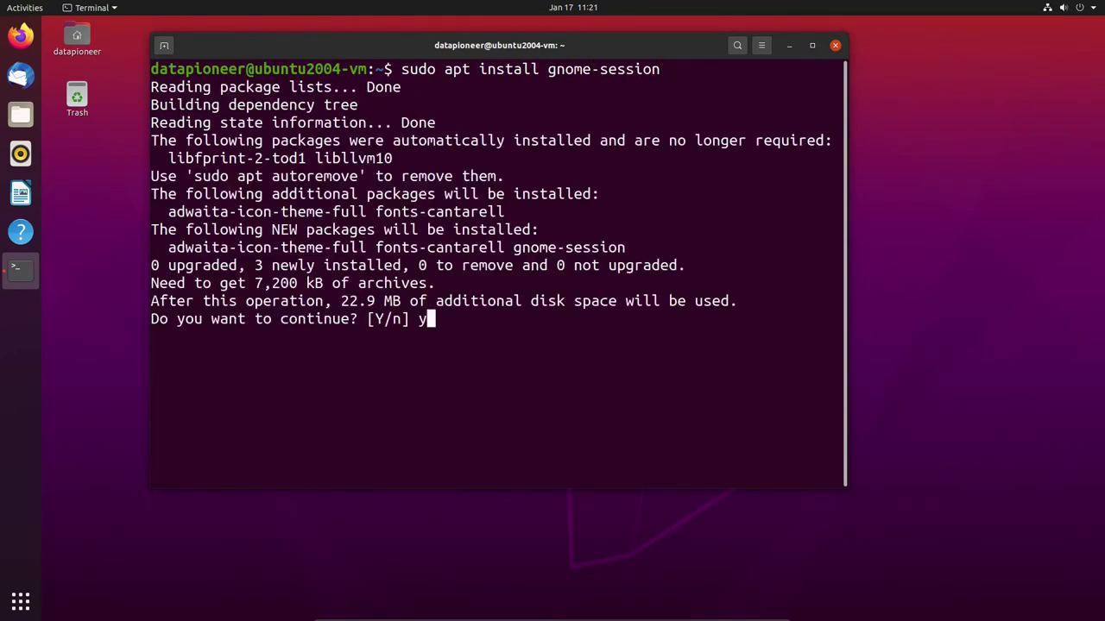
key(Return)
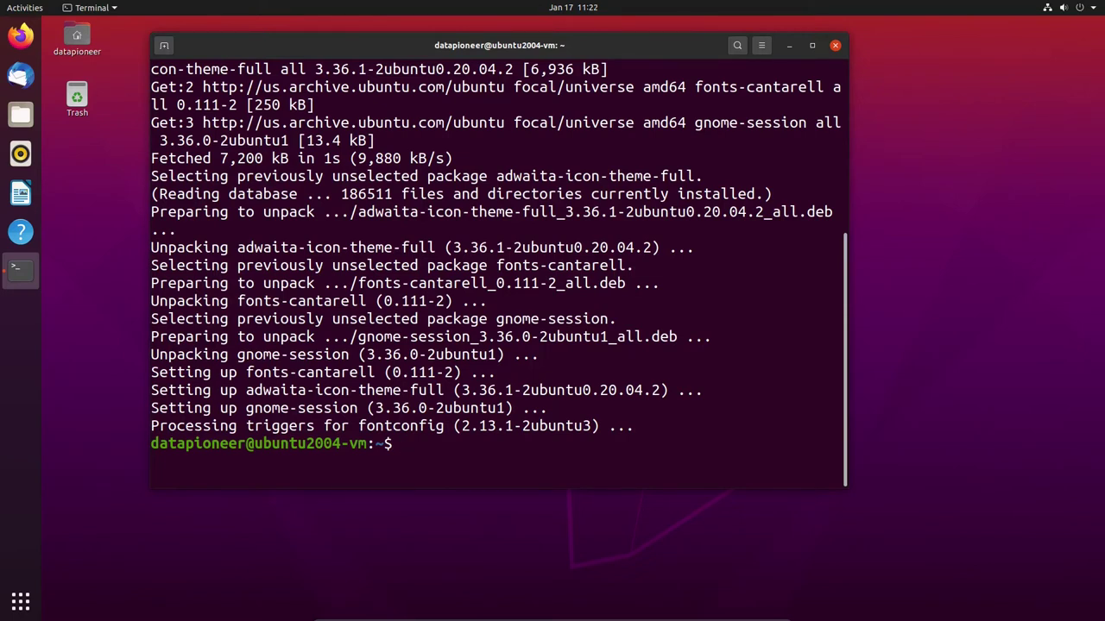
Reboot the machine and log back in to the listed user account with the account password
text(reboot)
key(Return)
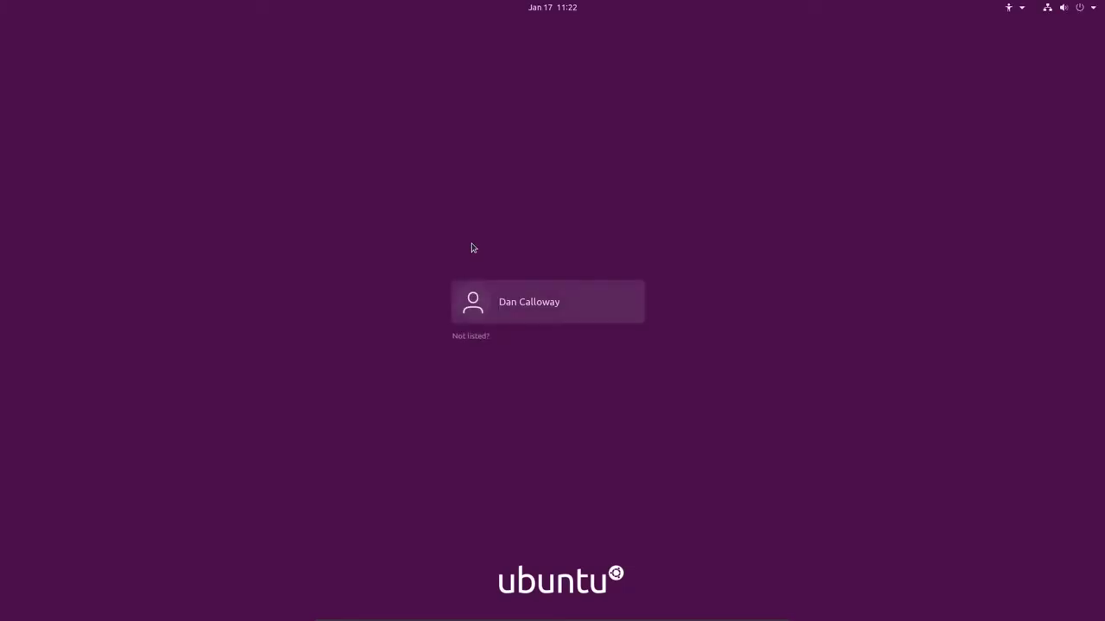
click(516, 298)
text(*************)
key(Return)
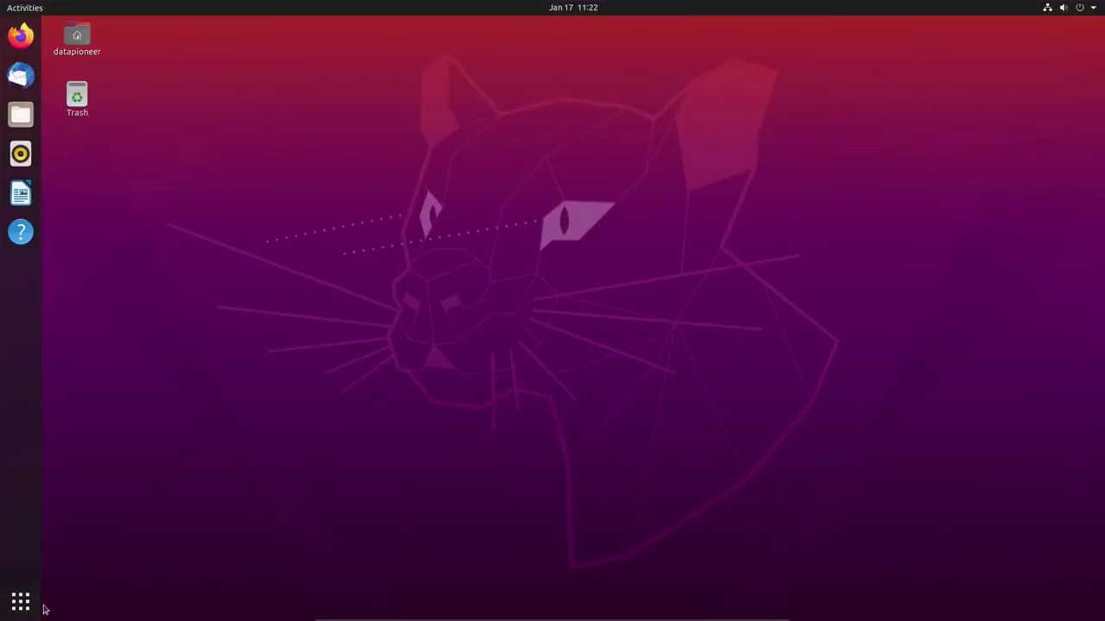
Open a new terminal window from the list of frequently used applications
click(21, 603)
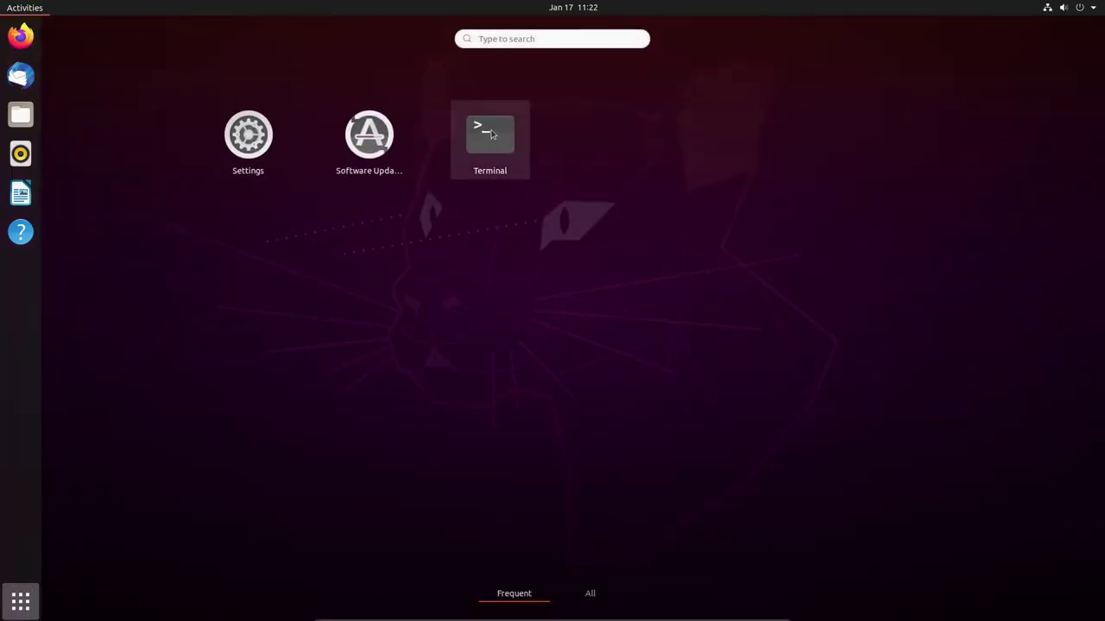
click(489, 135)
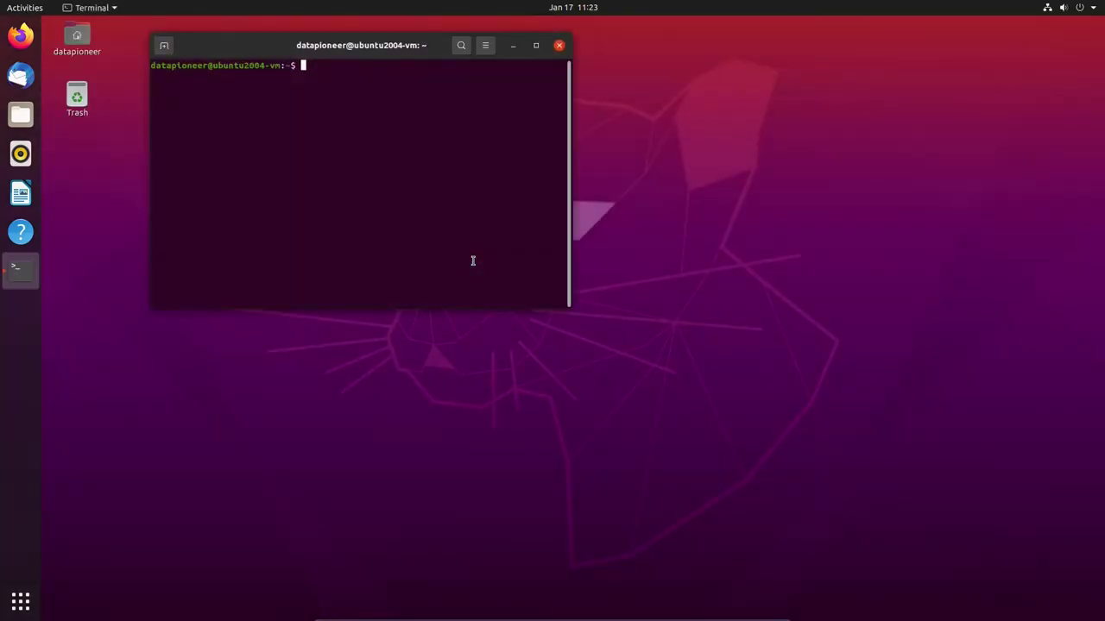
Enlarge the terminal text by three zoom levels and list the block devices with lsblk
key(ctrl+plus)
key(ctrl+plus)
key(ctrl+plus)
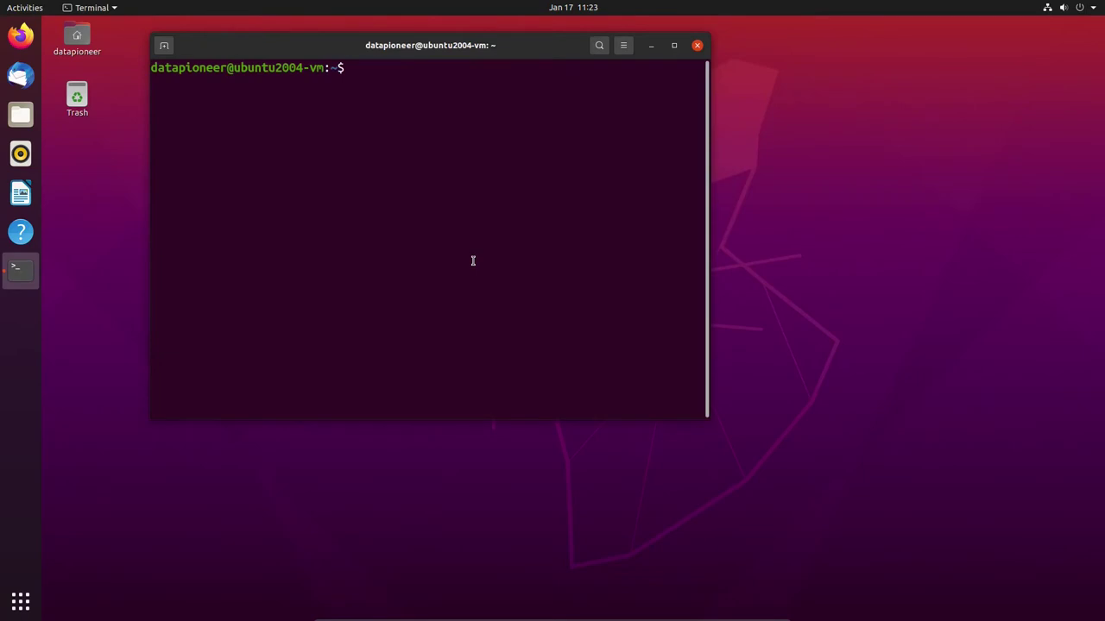
text(lsblk)
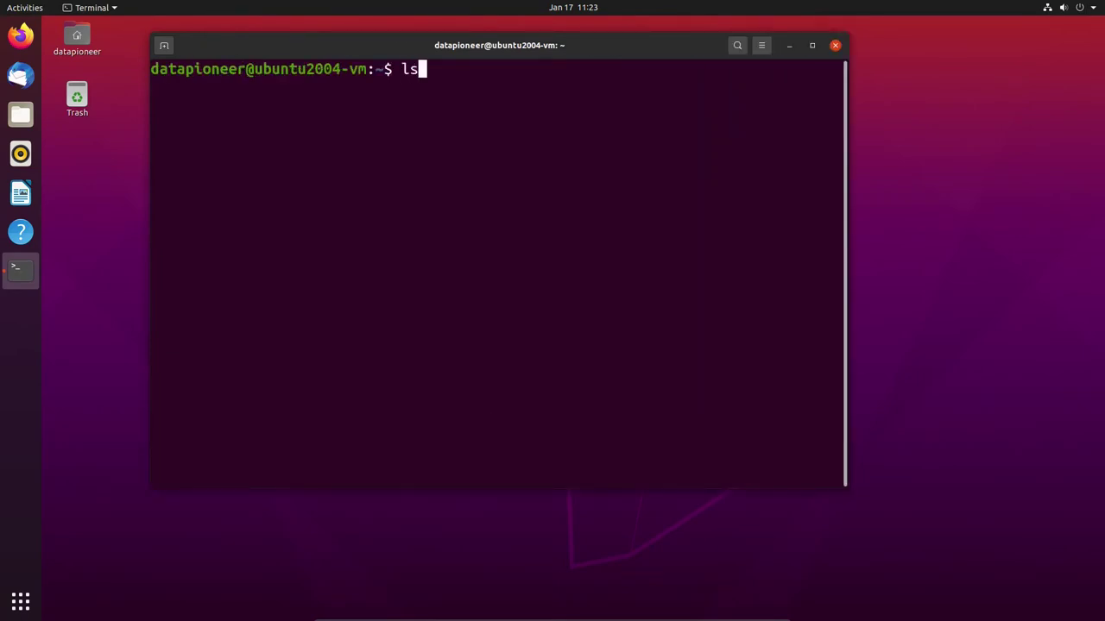
key(Return)
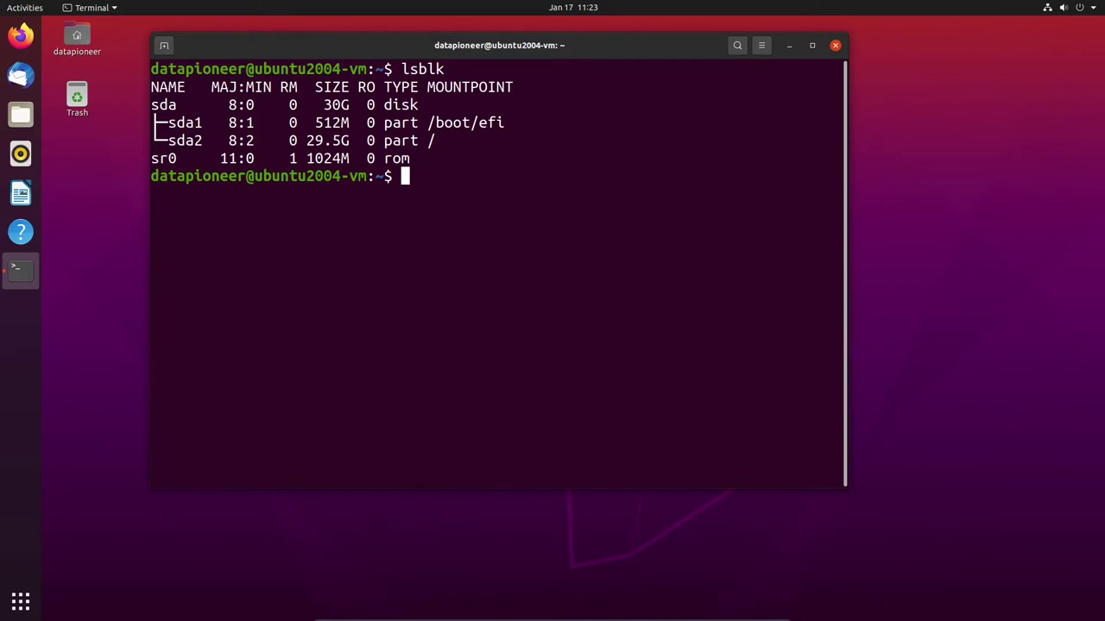
Install vanilla-gnome-desktop and vanilla-gnome-default-settings with sudo apt install, authenticating with the account password and accepting the installation
text(sudo apt ins)
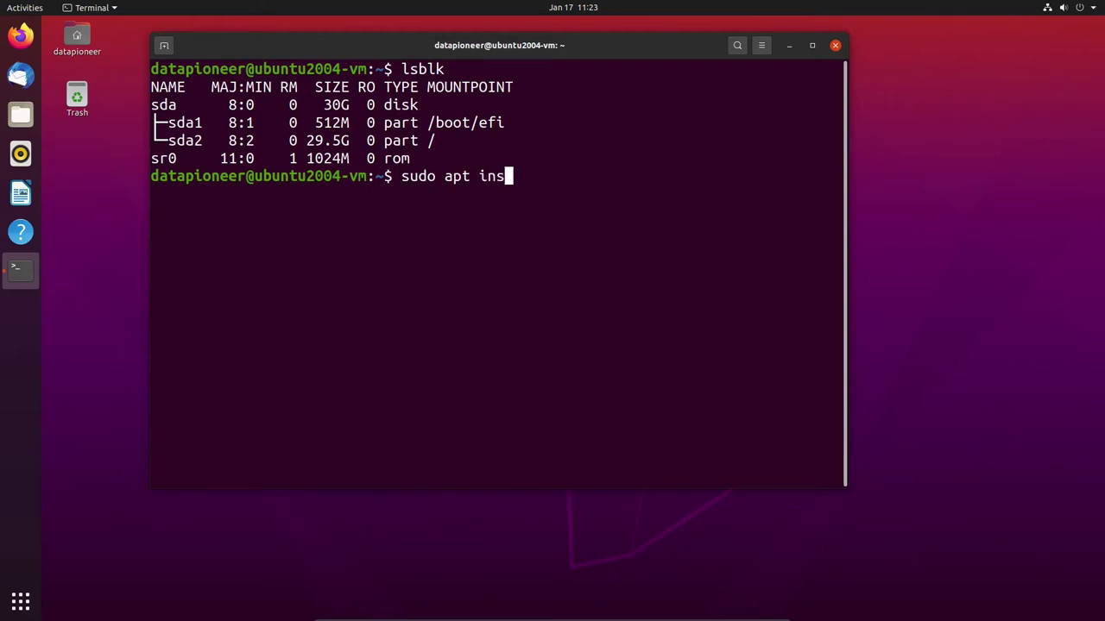
text(tall vanilla)
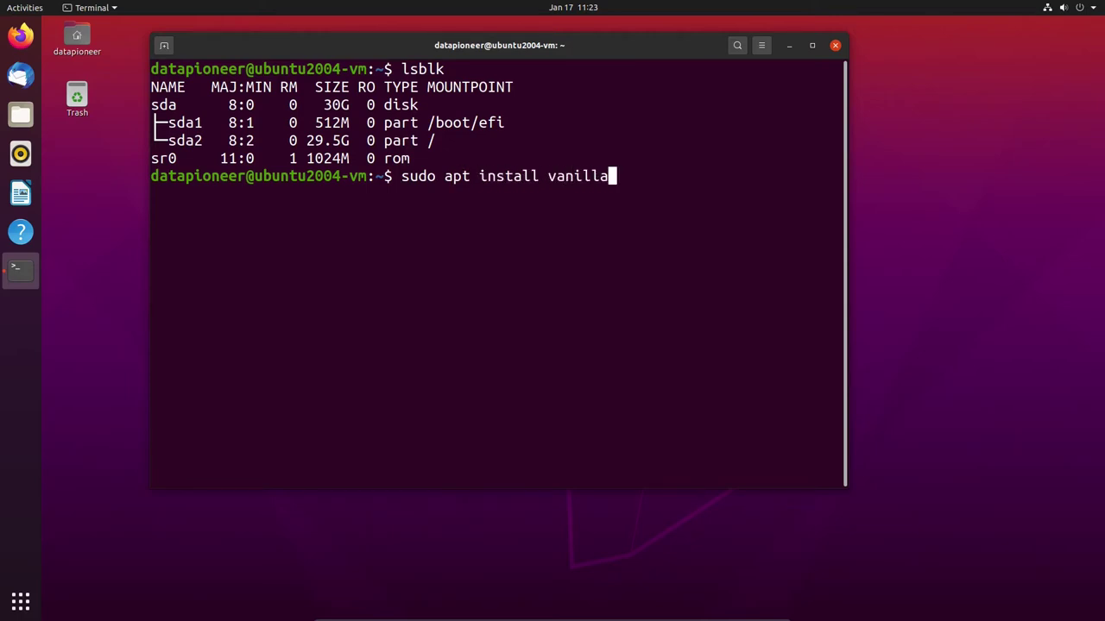
text(-gnome)
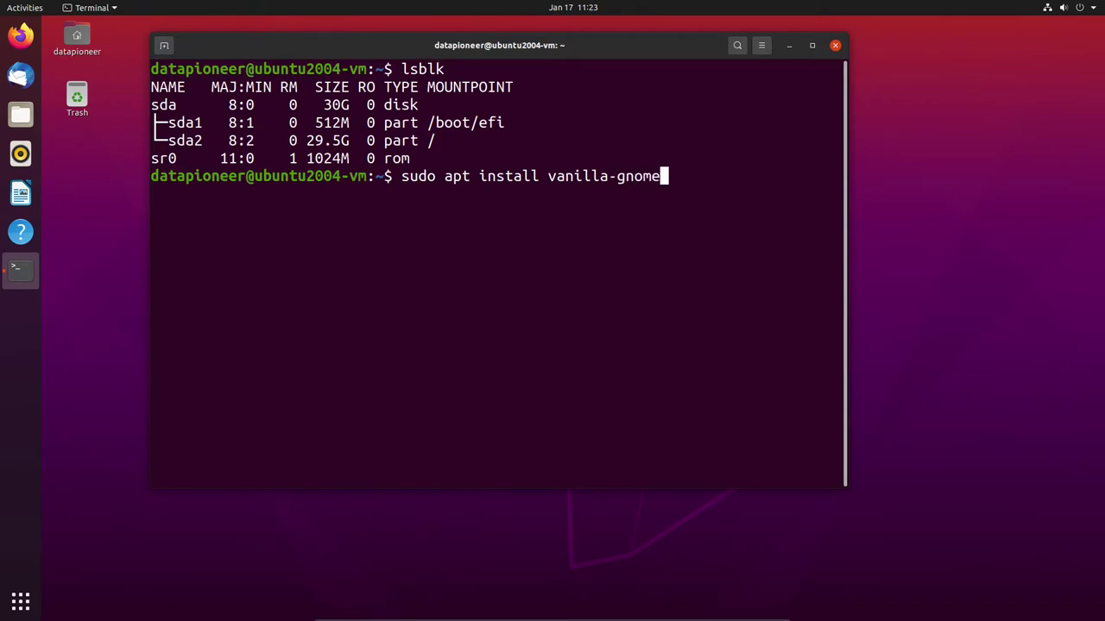
text(-desktop)
text( vani)
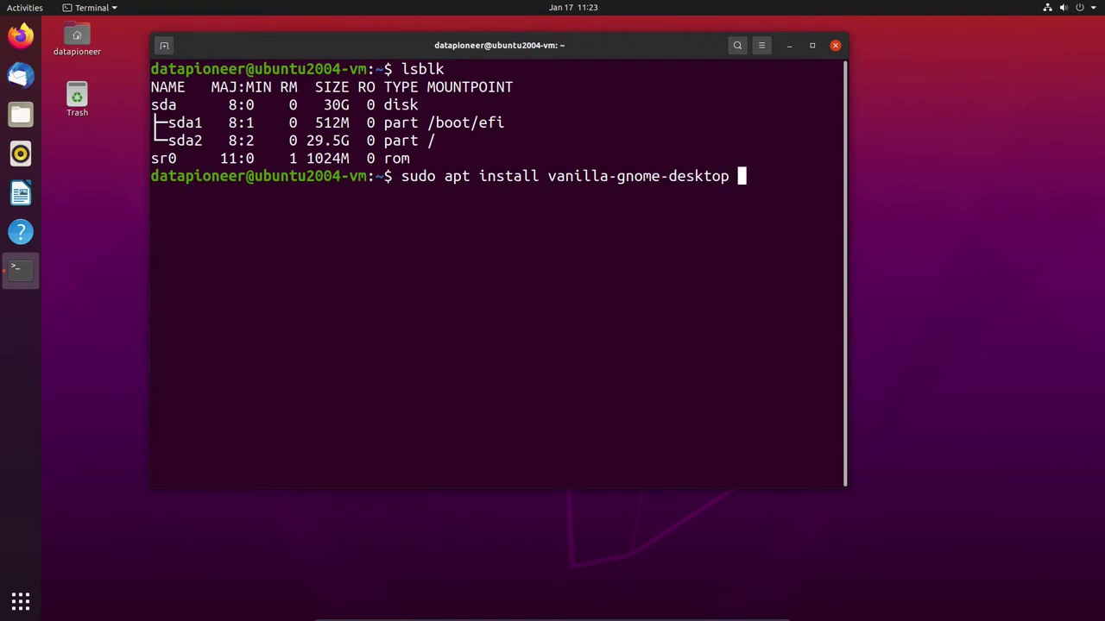
text(lla-gnome)
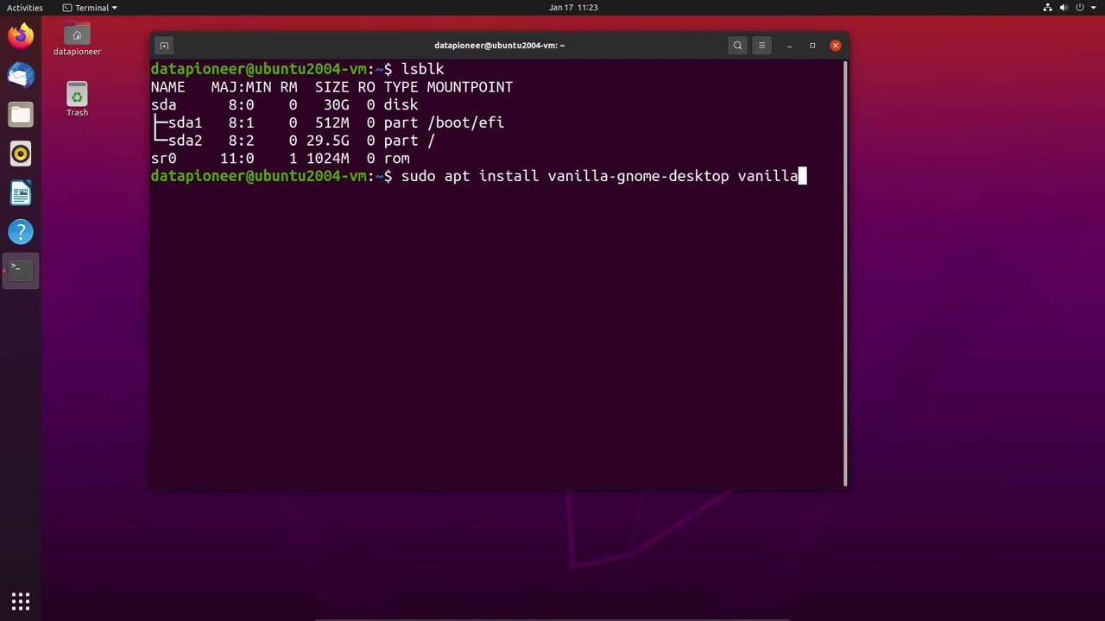
text(-default-settings)
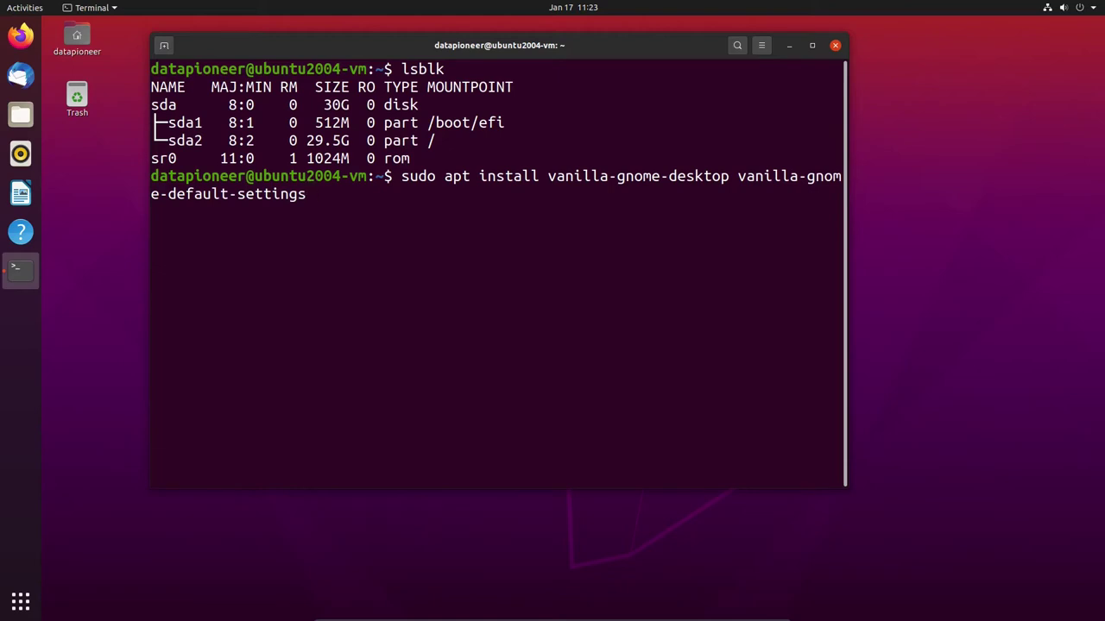
key(Return)
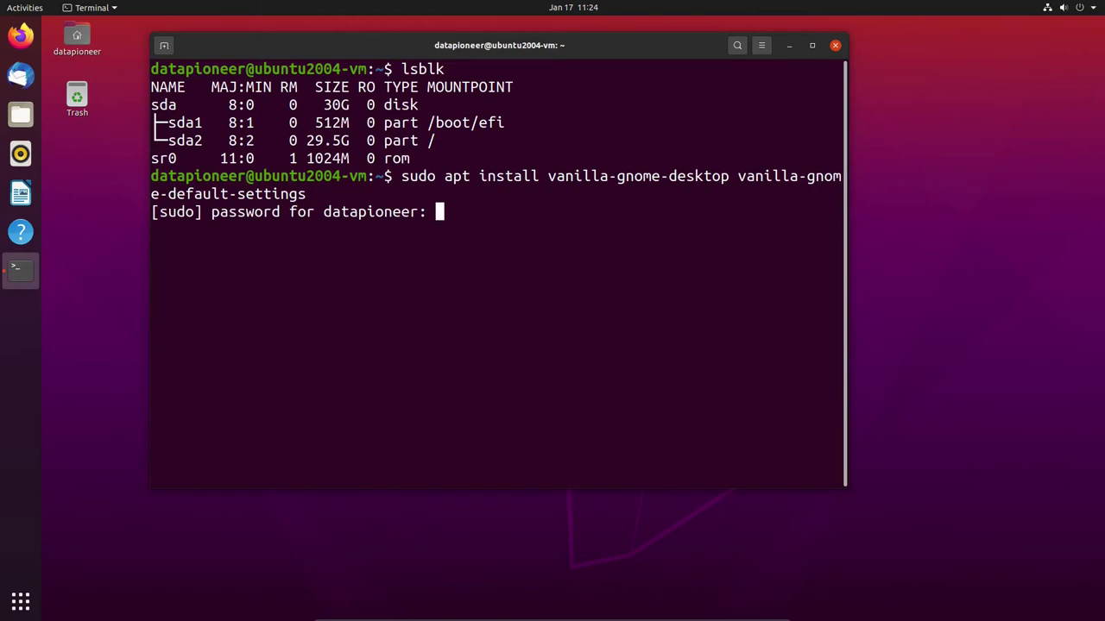
key(Return)
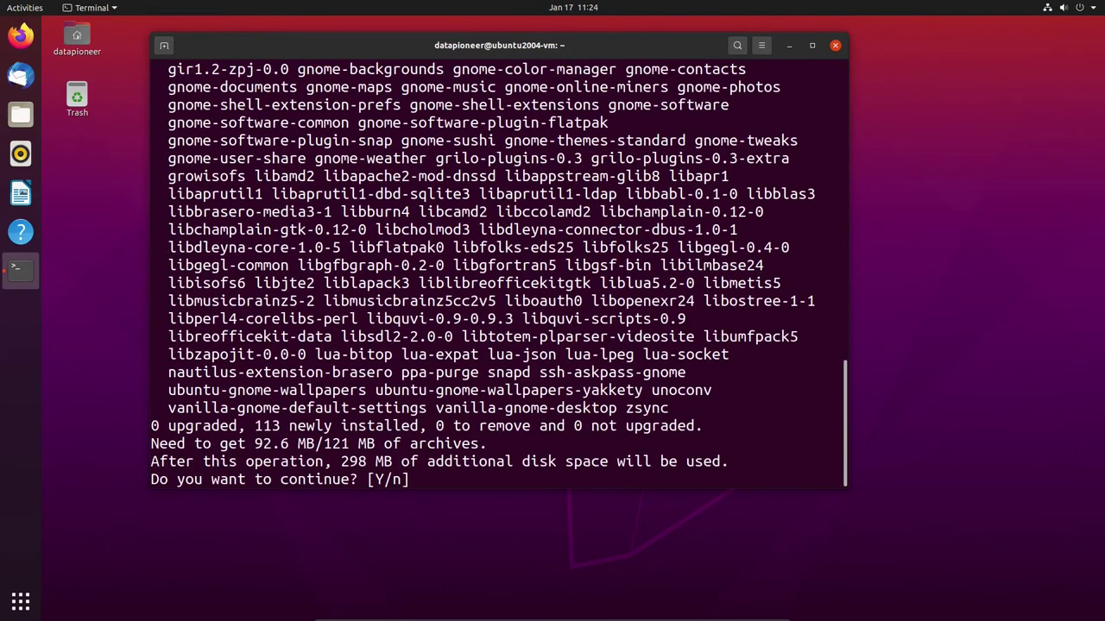
text(y)
key(Return)
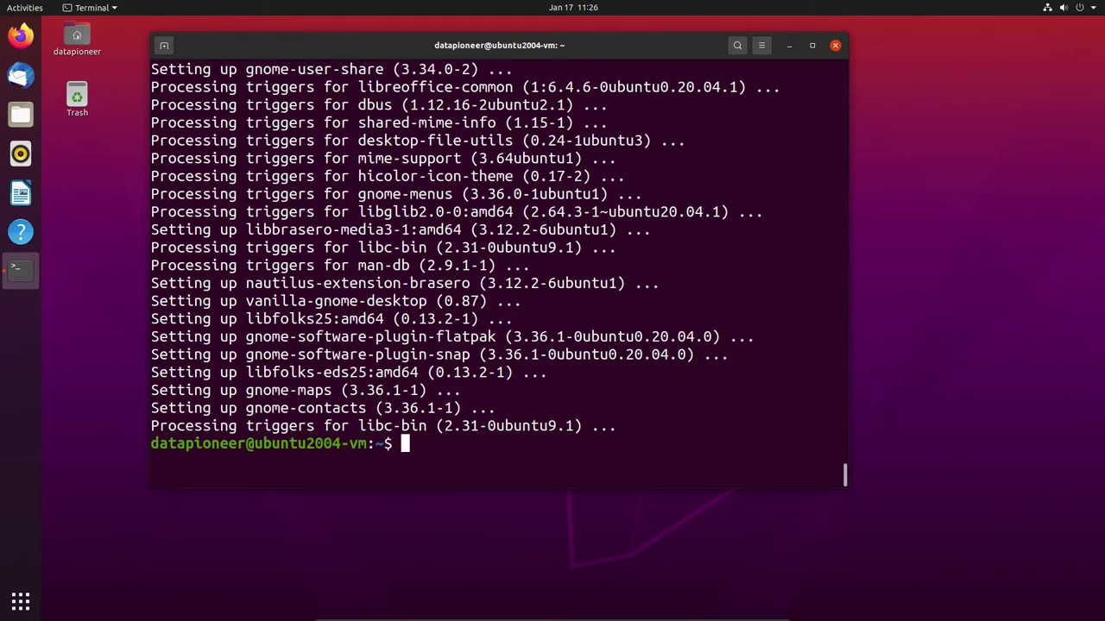
Clear the terminal and empty the package cache with sudo apt clean
text(clear)
key(Return)
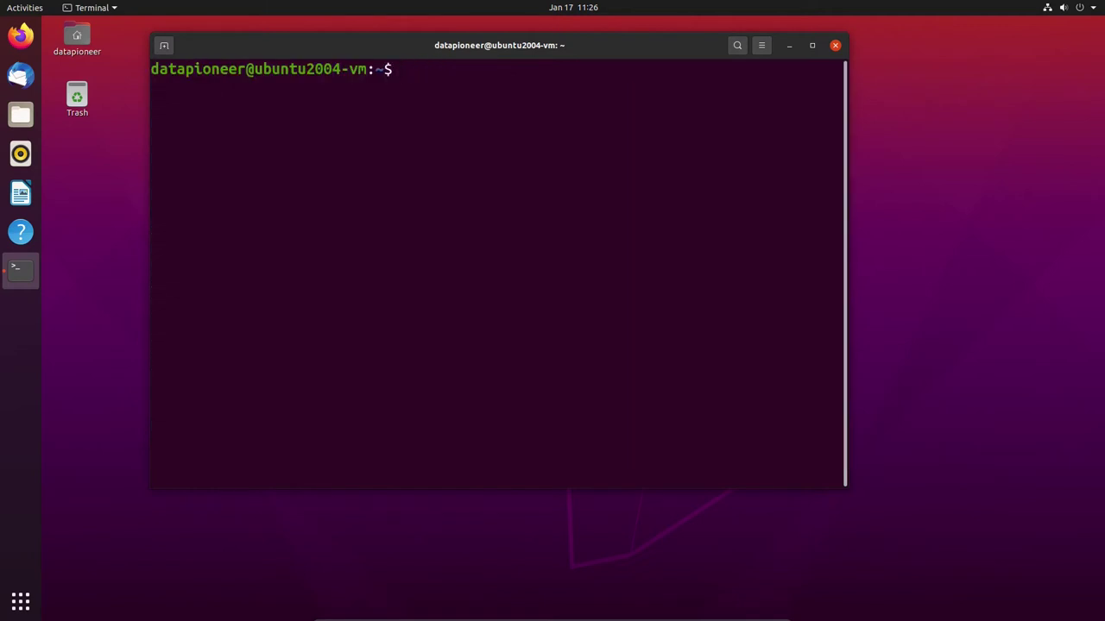
text(sudo apt clean)
key(Return)
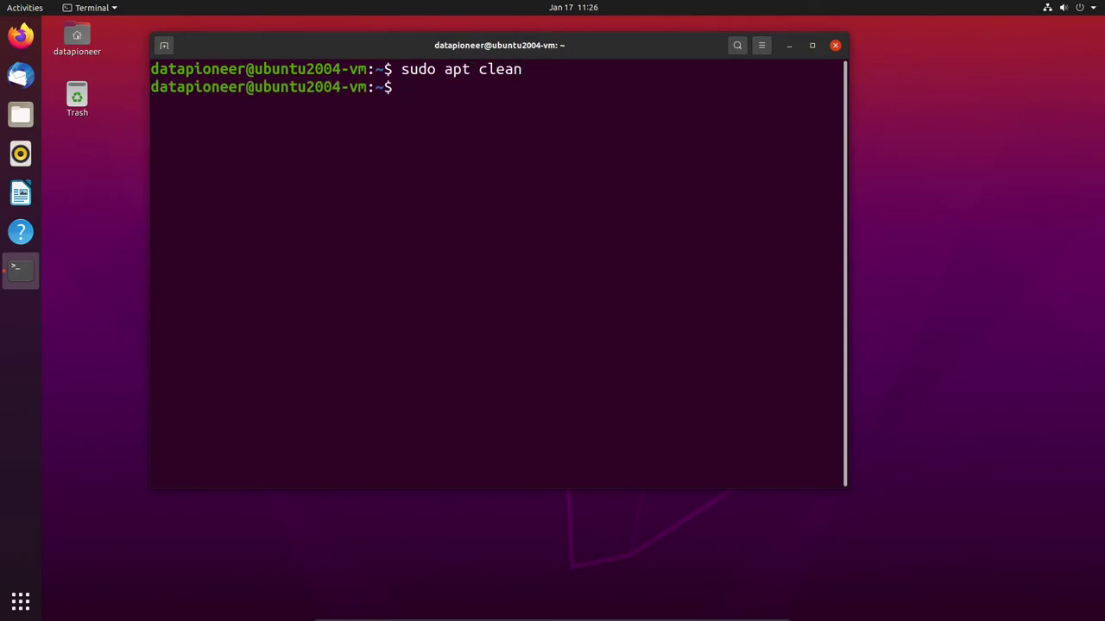
Remove unneeded packages with sudo apt autoremove, accepting the removal
text(sudo apt autoremove)
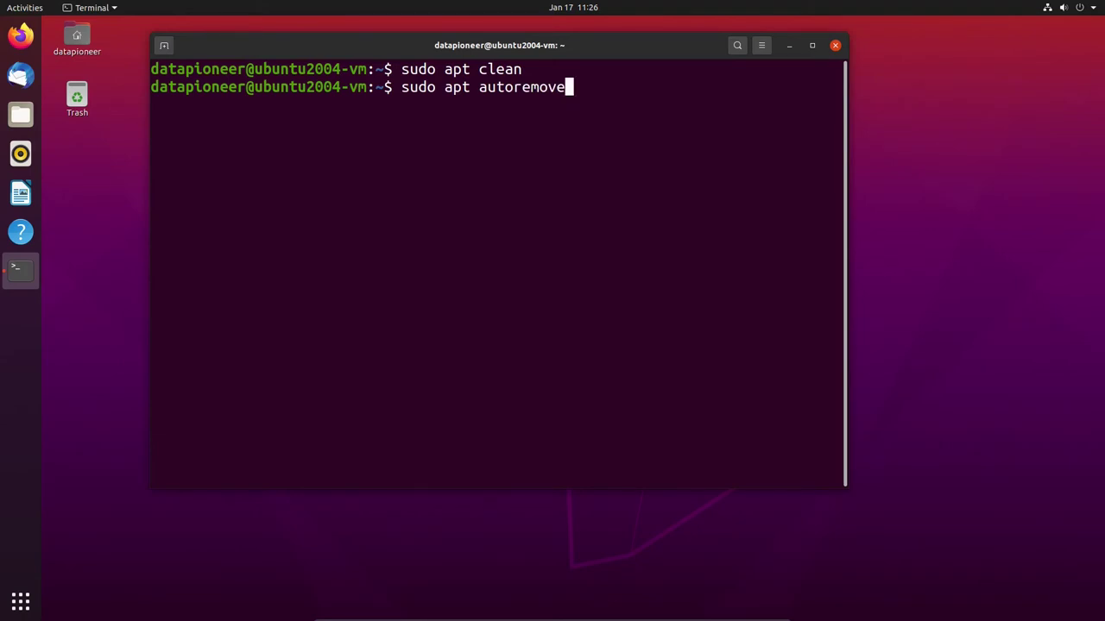
key(Return)
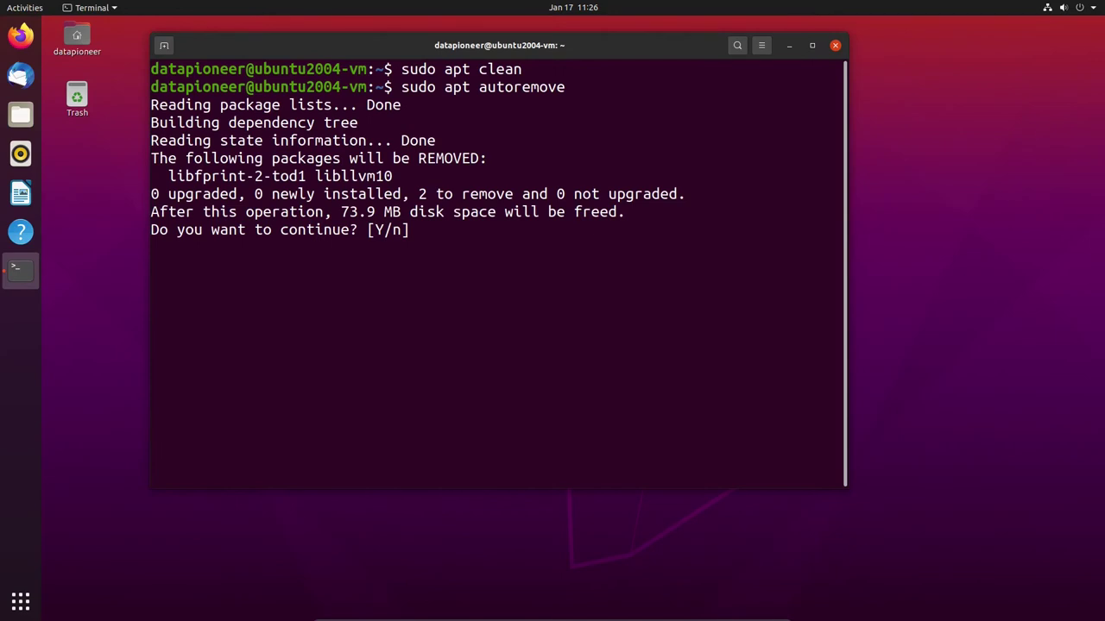
text(y)
key(Return)
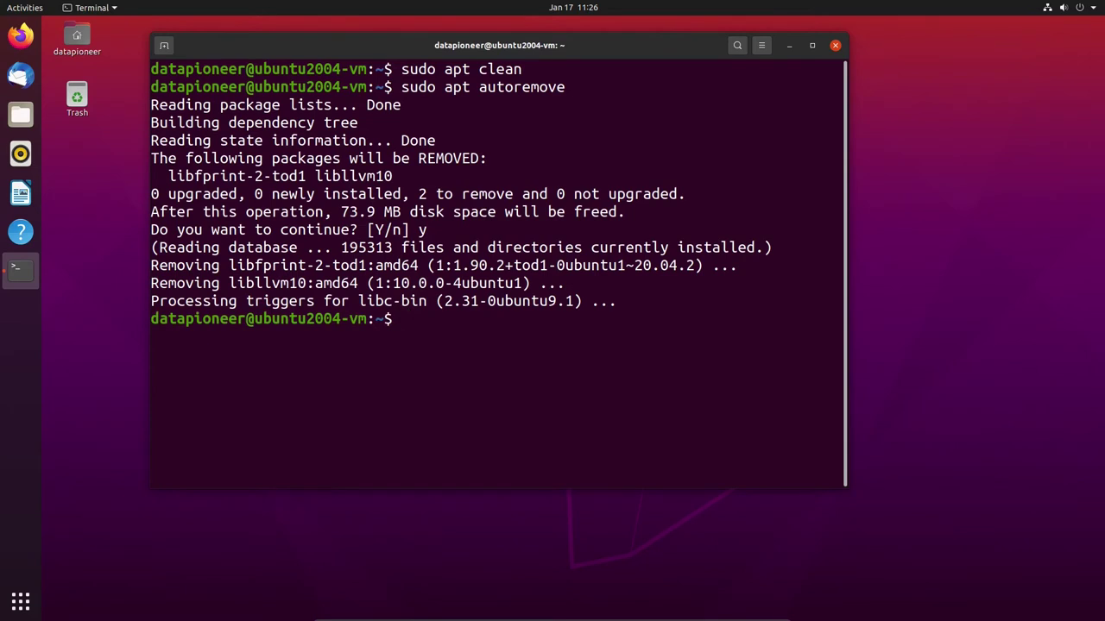
Reboot the machine and choose the listed user account on the login screen
text(reboot)
key(Return)
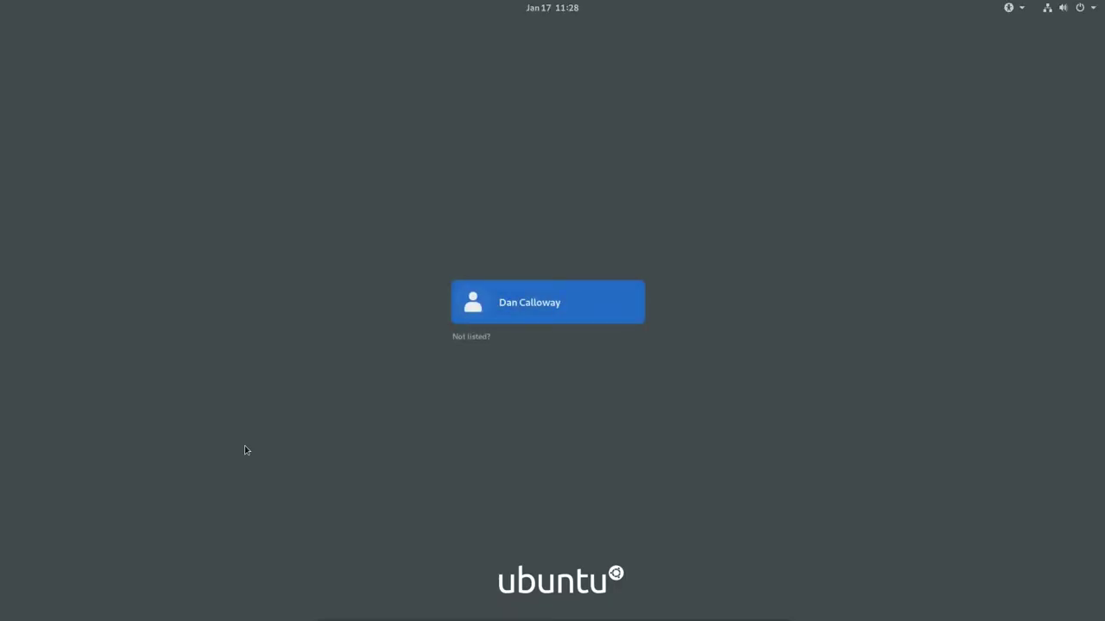
click(534, 315)
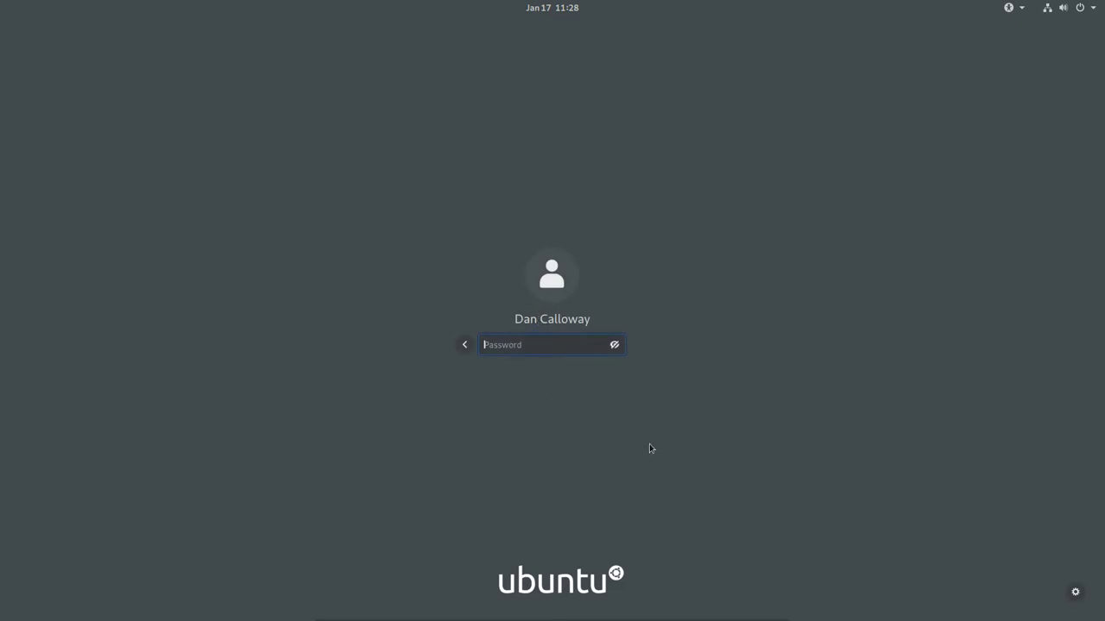
Choose the GNOME on Xorg session and log in with the account password
click(1076, 593)
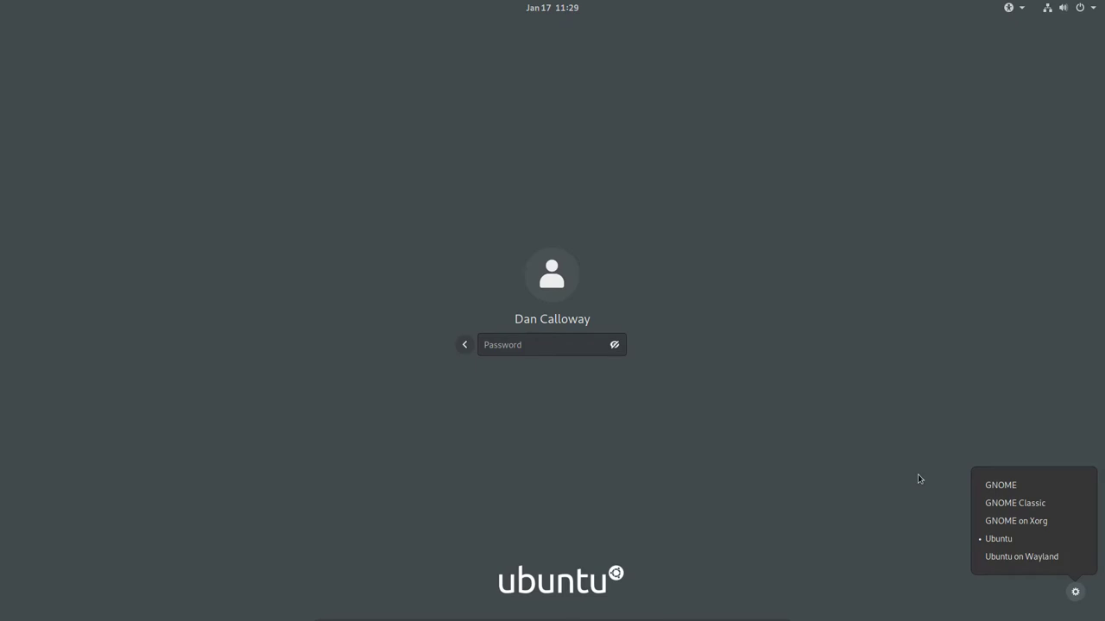
click(998, 524)
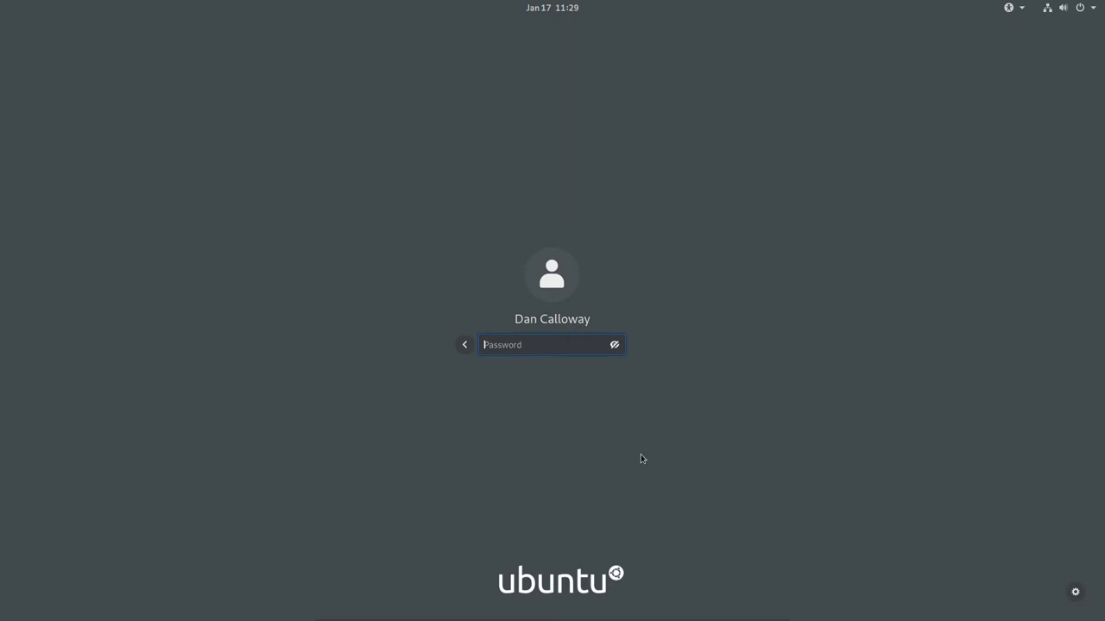
text(*************)
key(Return)
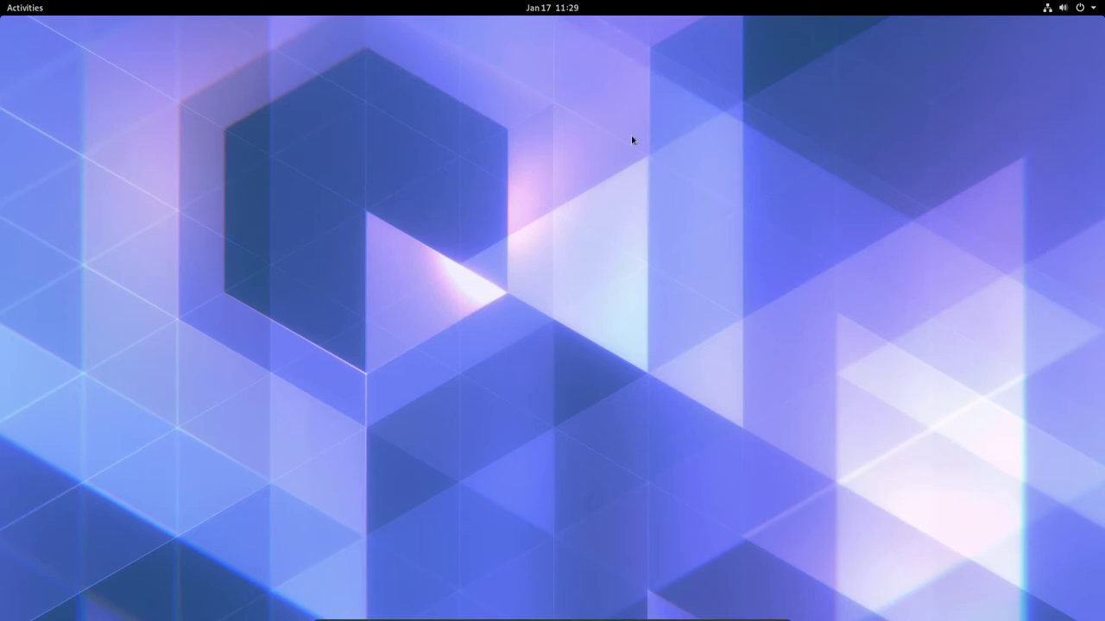
Change the desktop background to the picture of dark mountains under a dusky, cloudy sky
right_click(507, 268)
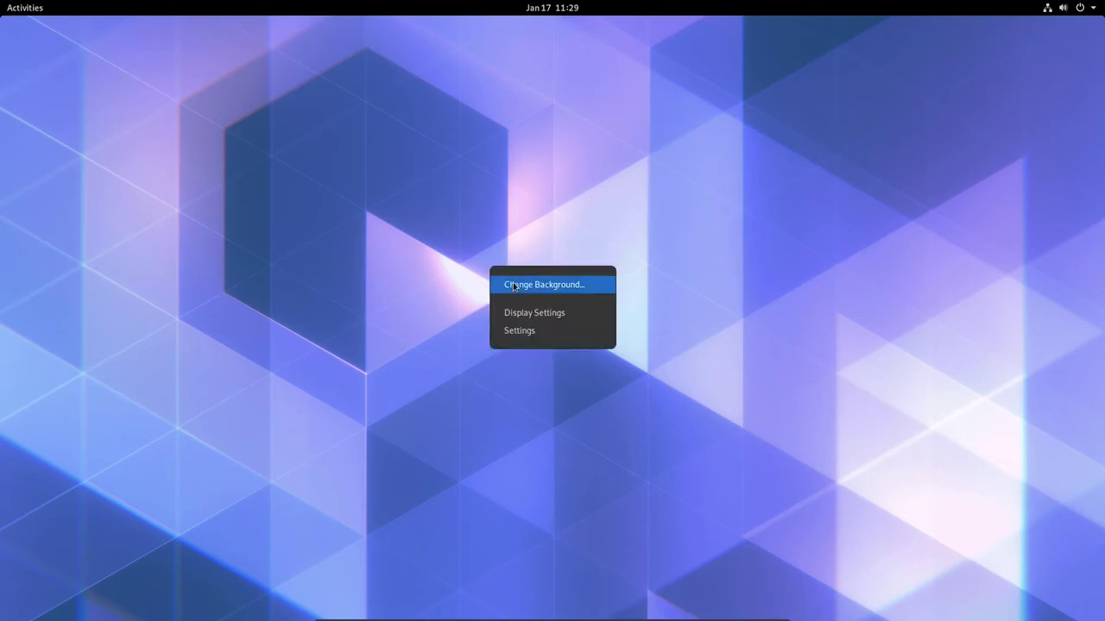
click(513, 283)
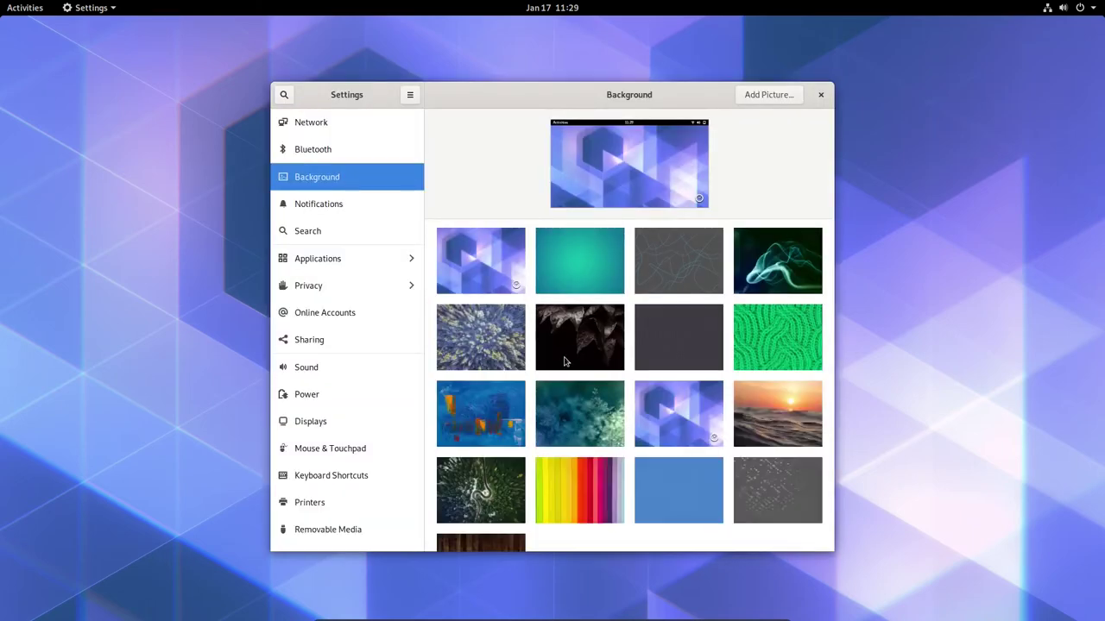
scroll(565, 361, down, 3)
scroll(627, 374, down, 3)
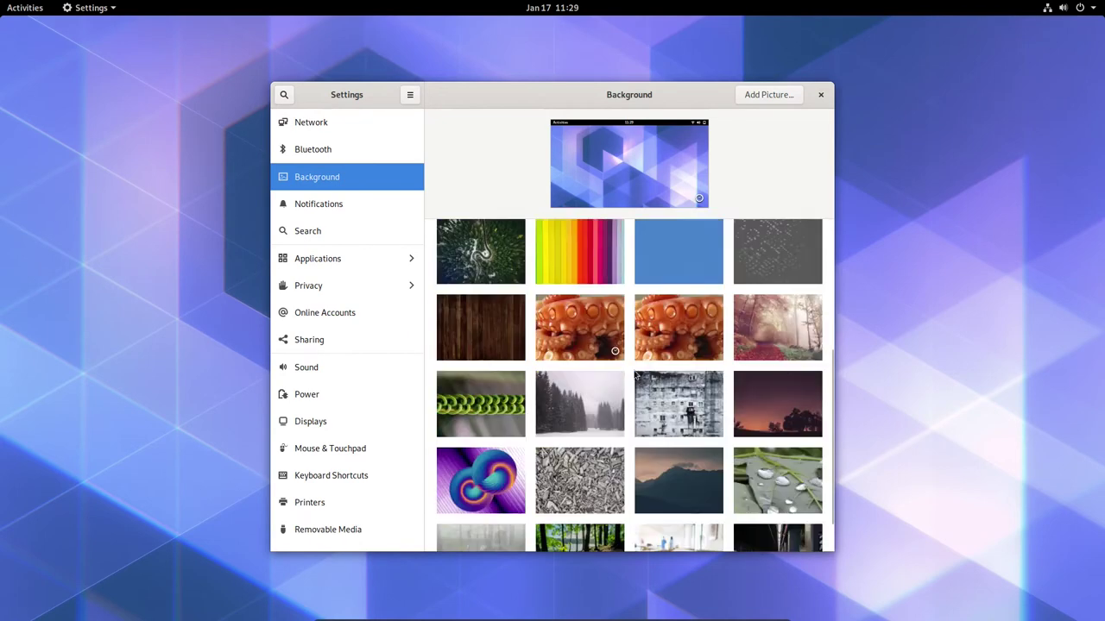
click(678, 502)
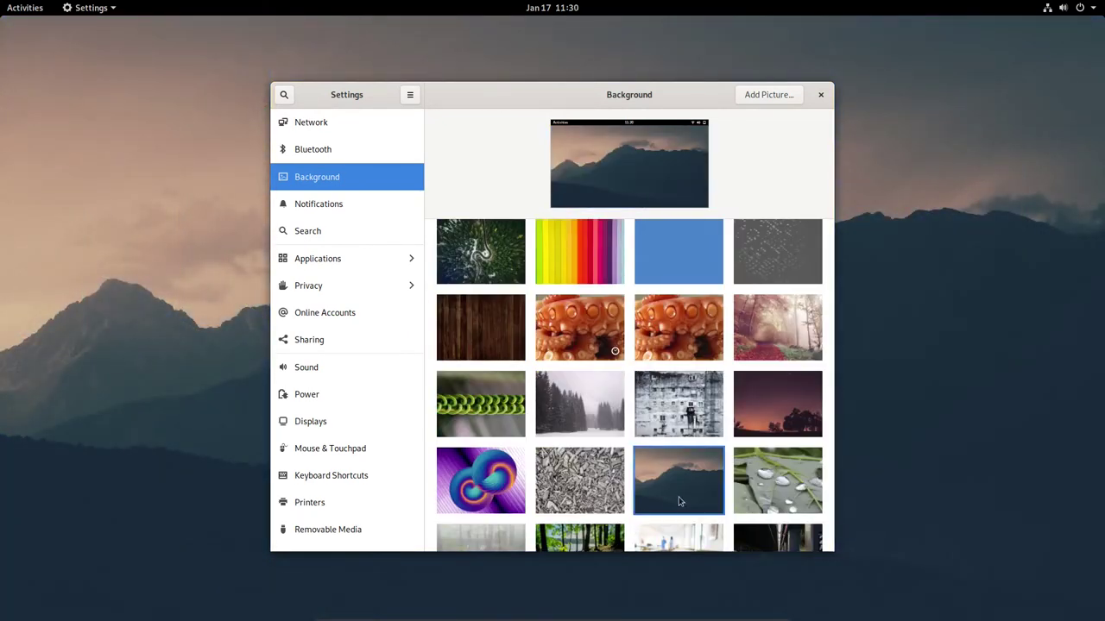
Browse the full collection of background pictures and close the settings window
scroll(767, 484, down, 3)
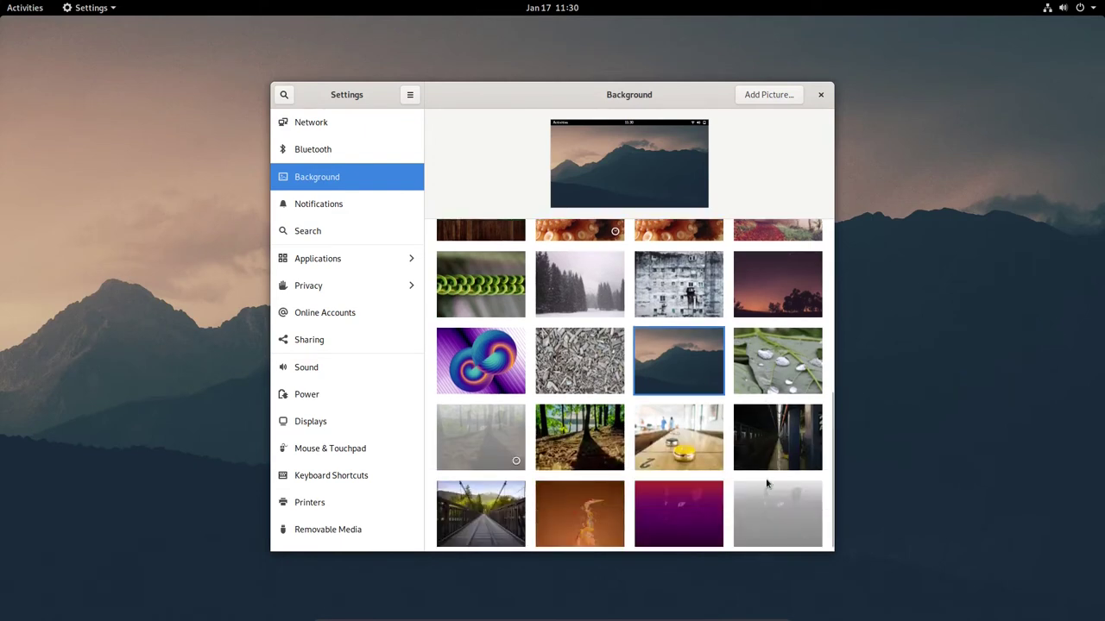
scroll(767, 485, down, 1)
scroll(766, 484, up, 10)
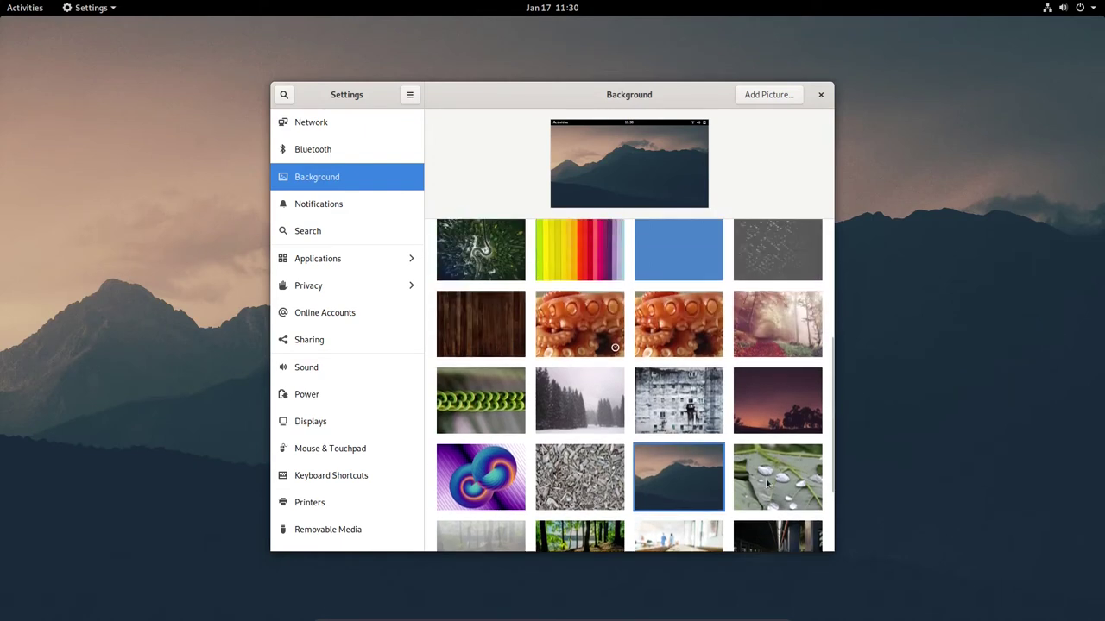
scroll(766, 481, down, 1)
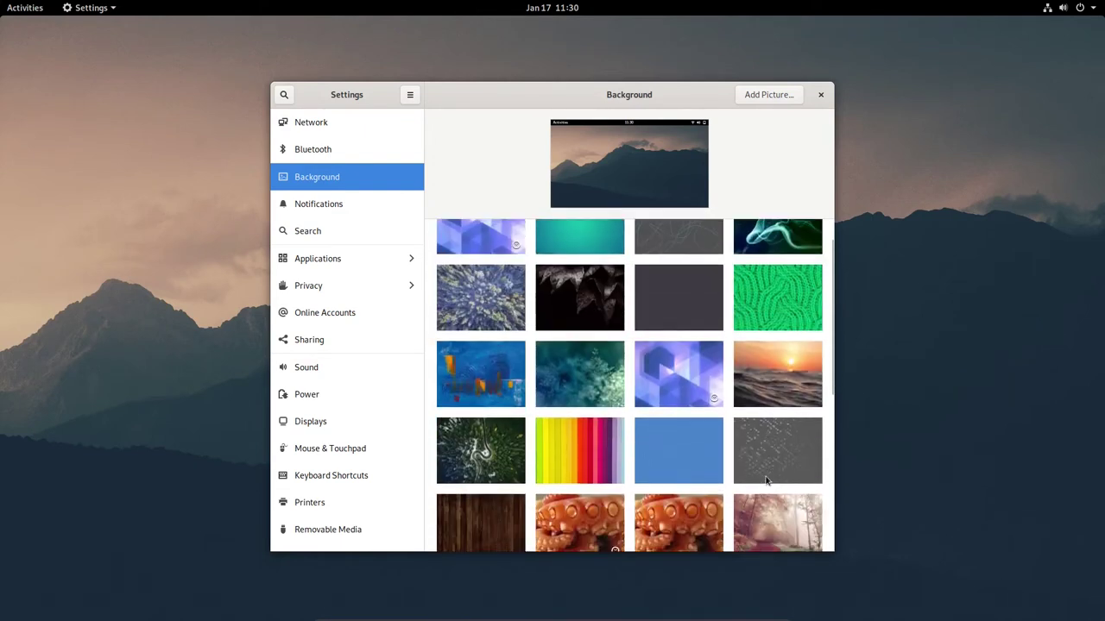
scroll(760, 474, up, 1)
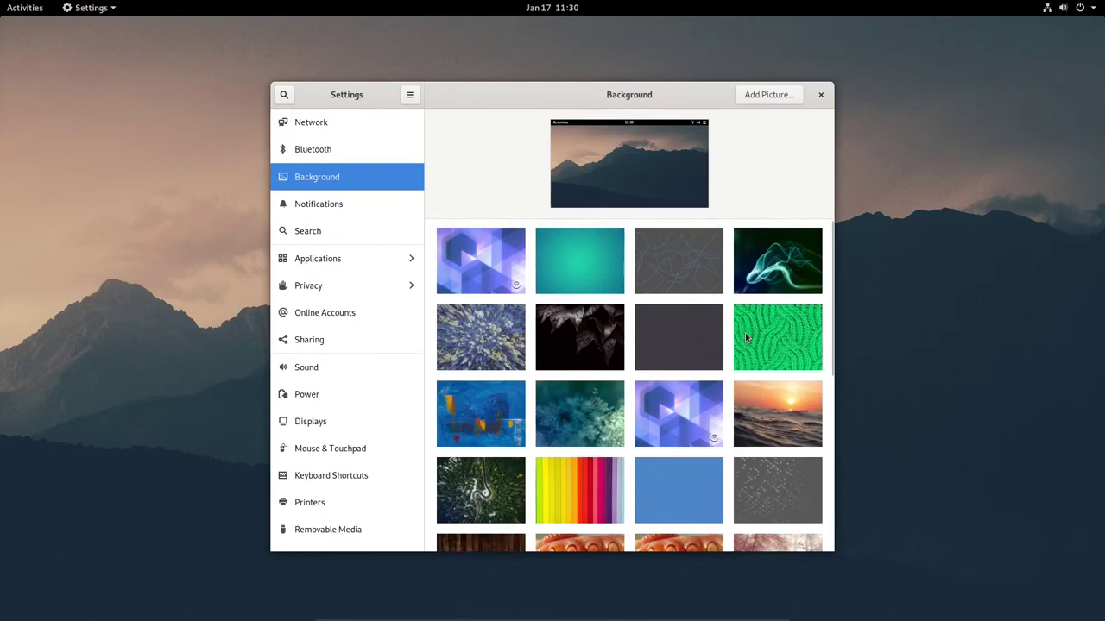
scroll(697, 484, down, 8)
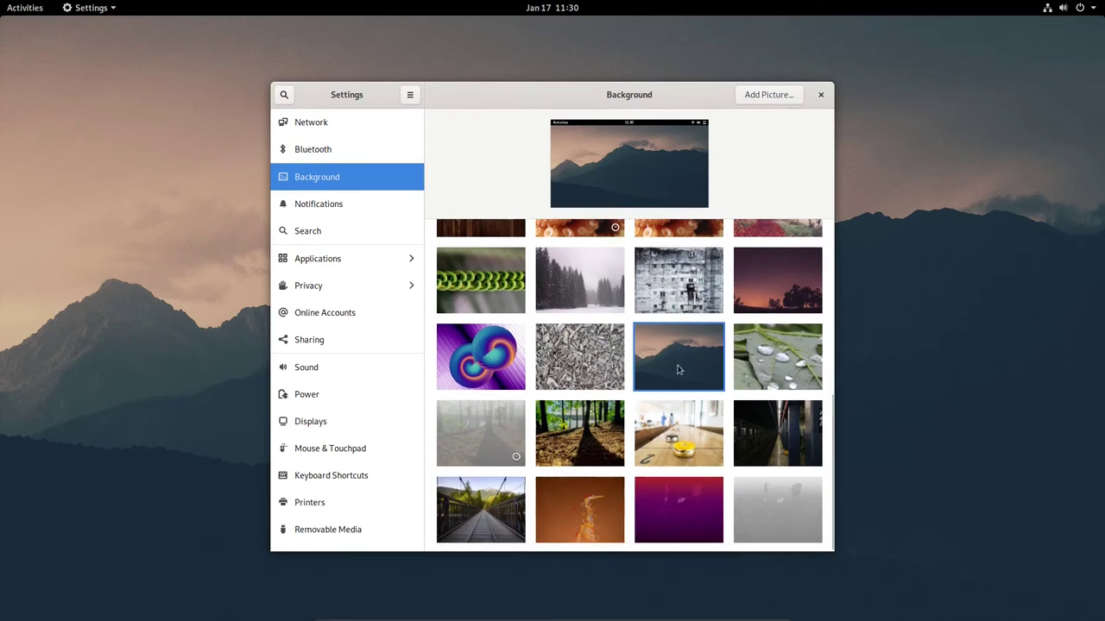
click(821, 98)
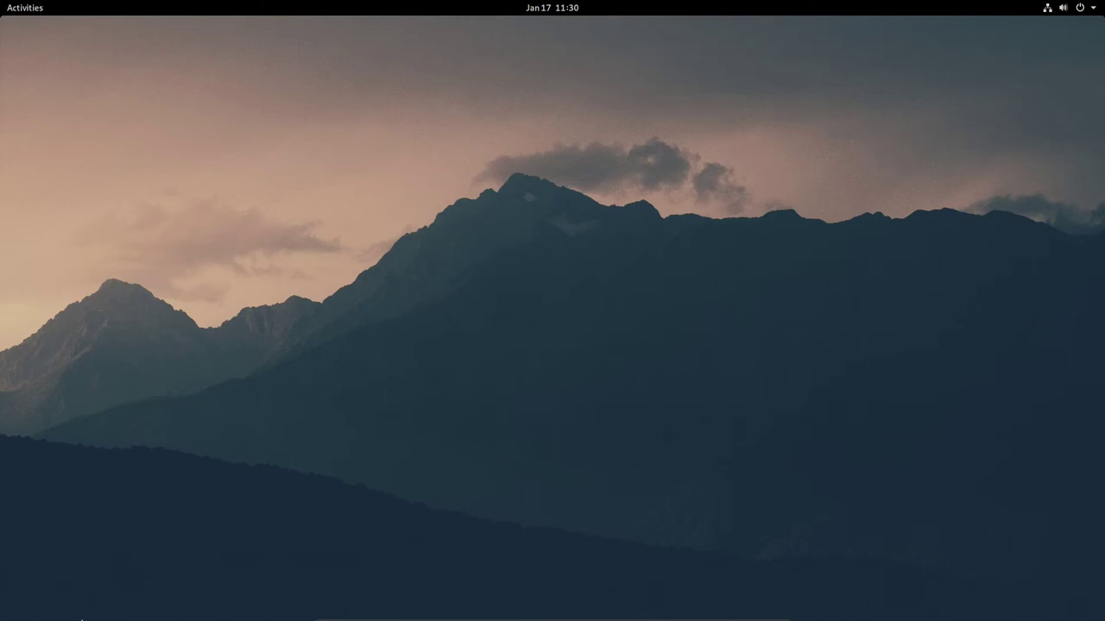
Search the installed applications for "tweak" and launch Tweaks
click(39, 10)
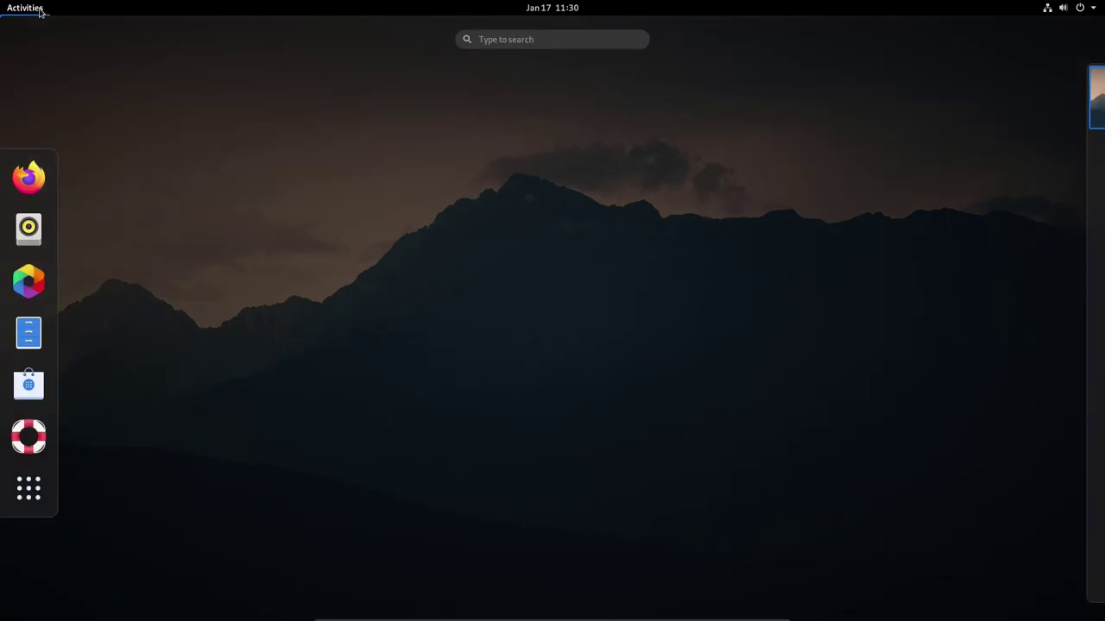
click(26, 498)
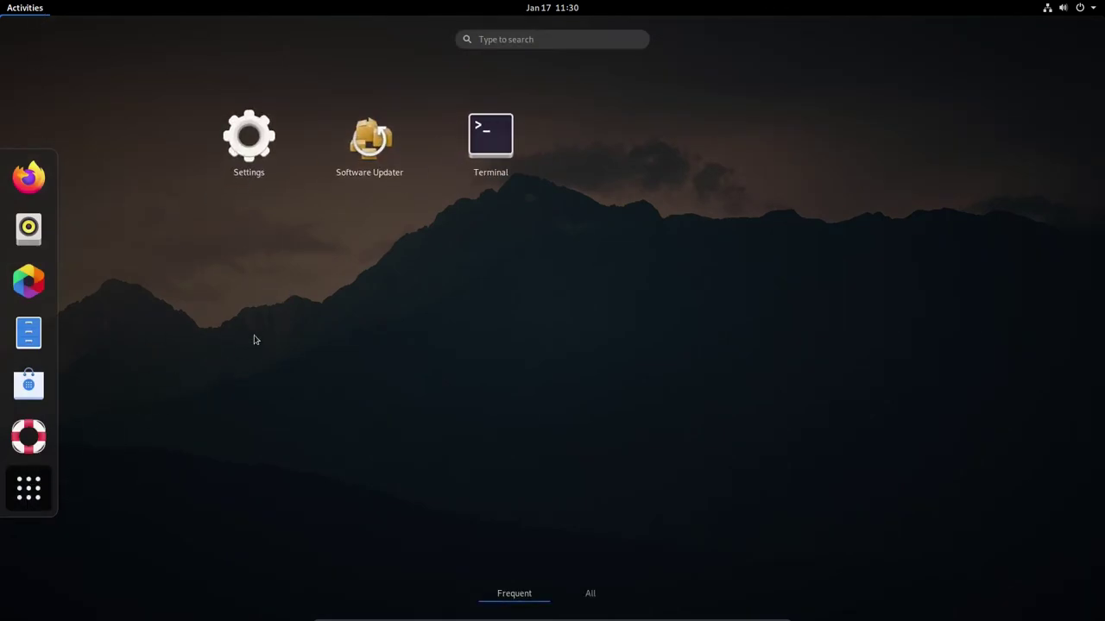
click(505, 38)
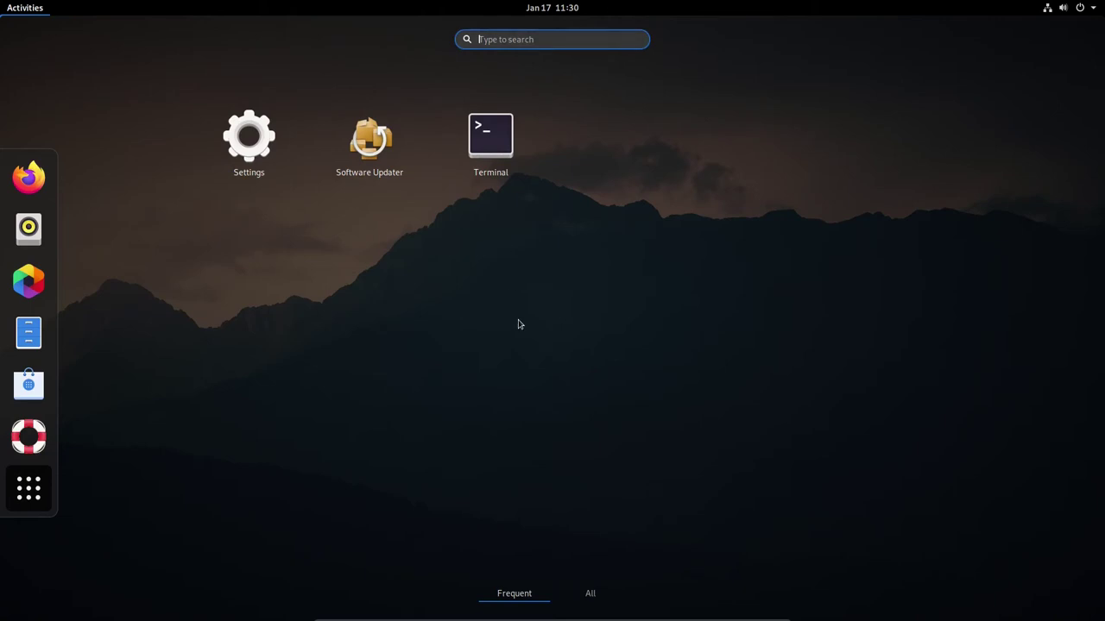
text(tweak)
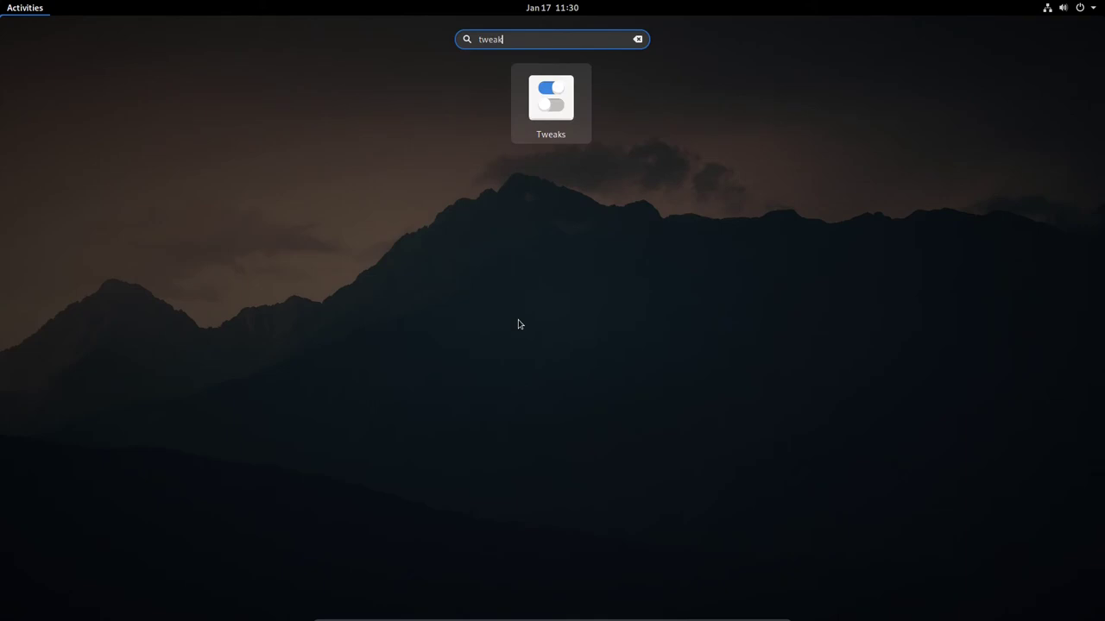
click(557, 109)
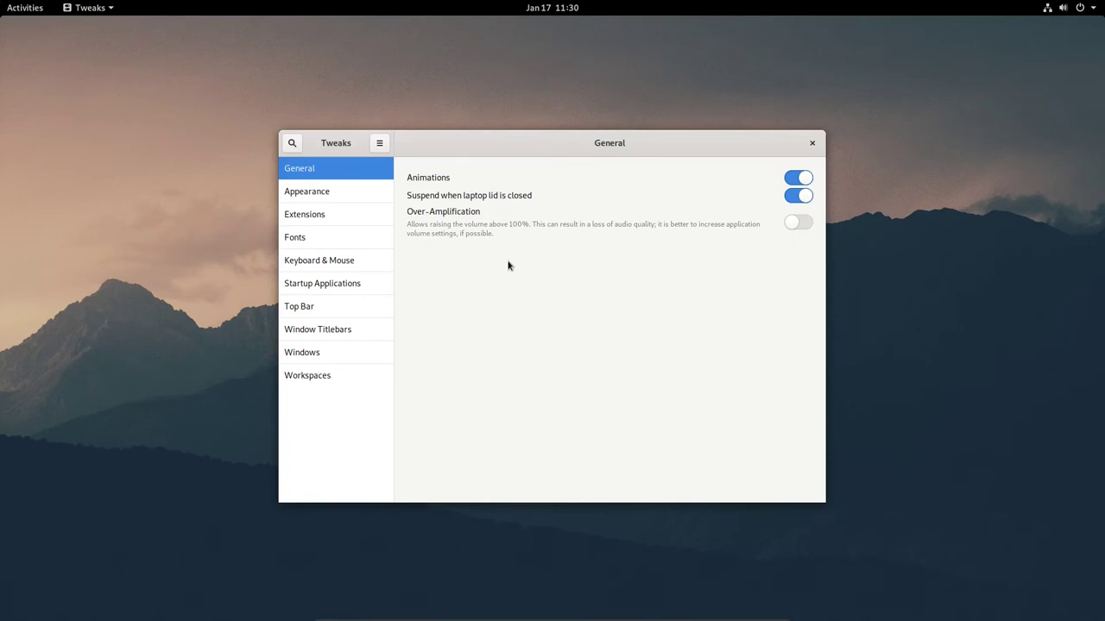
Set the applications theme to Yaru-dark and both the cursor and icon themes to Yaru
click(323, 195)
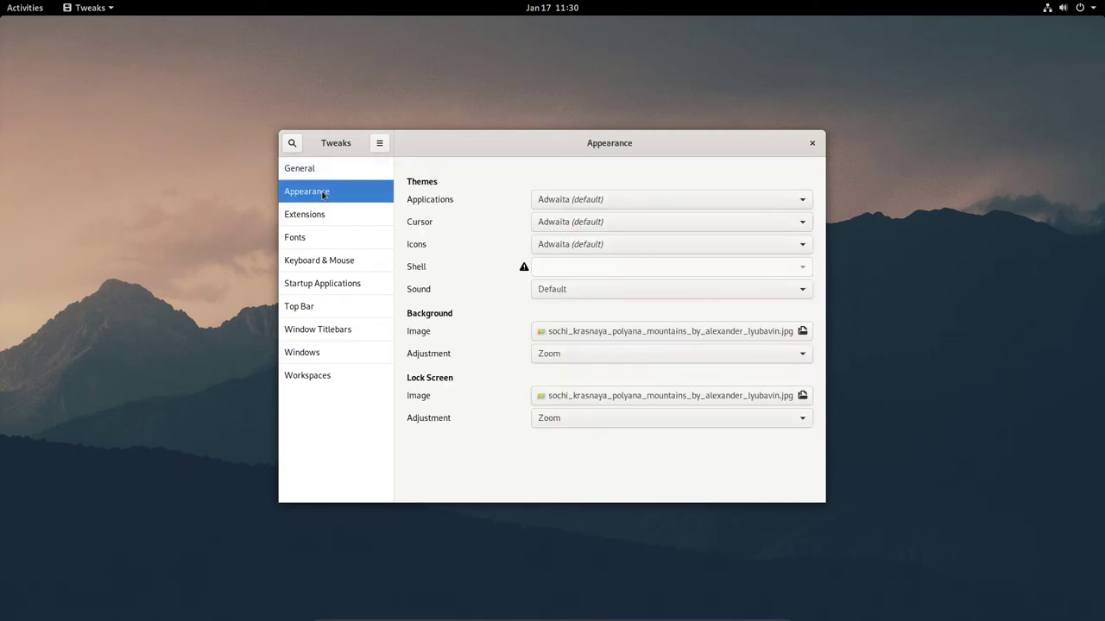
click(766, 200)
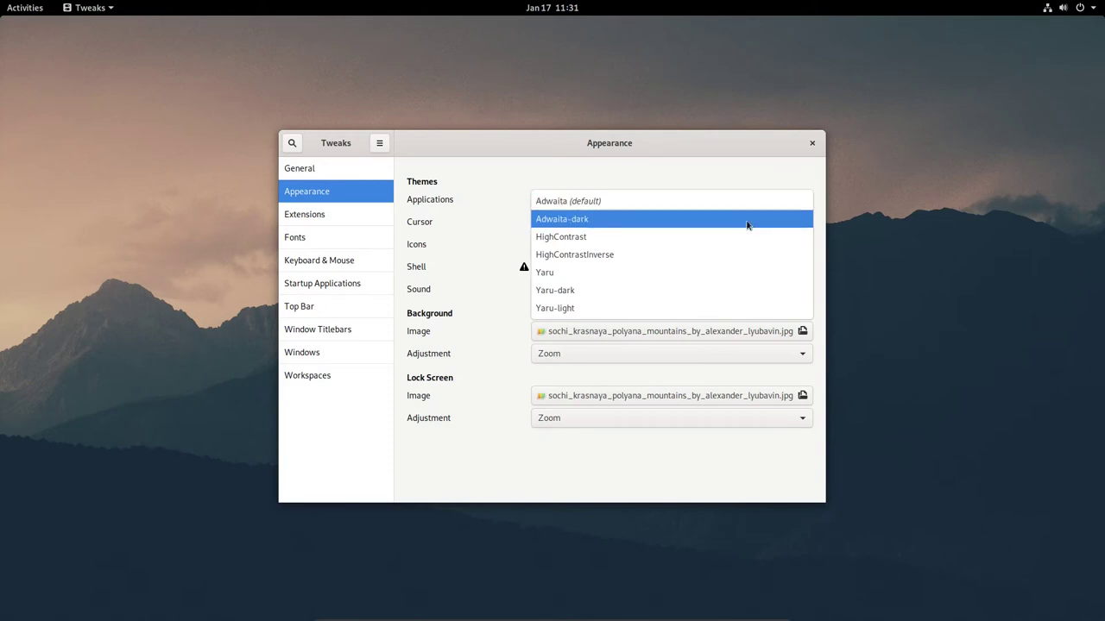
click(726, 290)
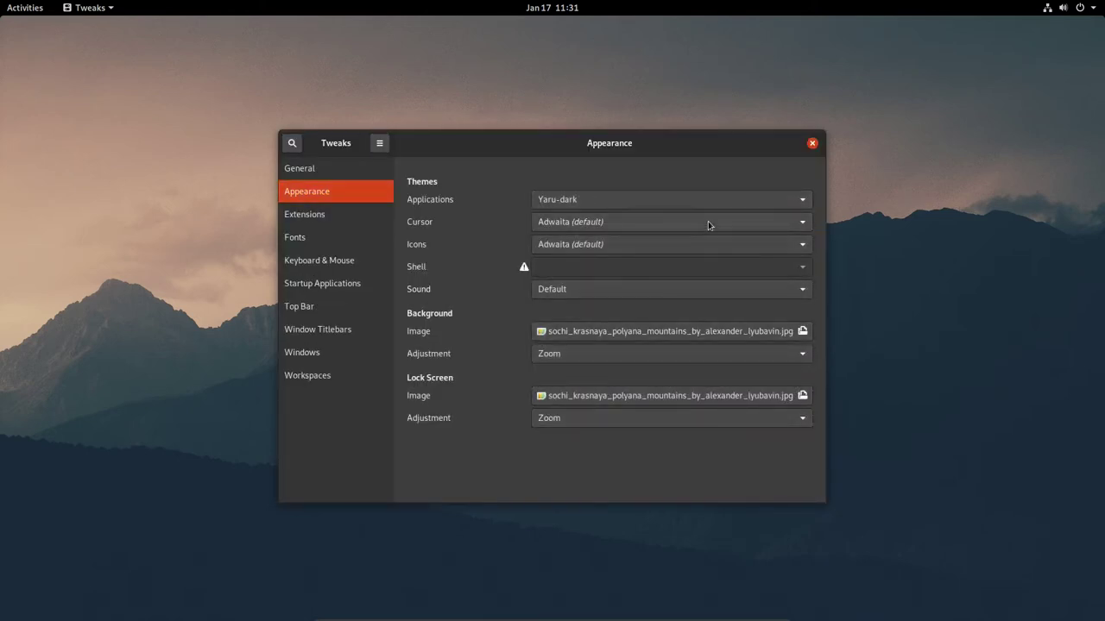
click(708, 220)
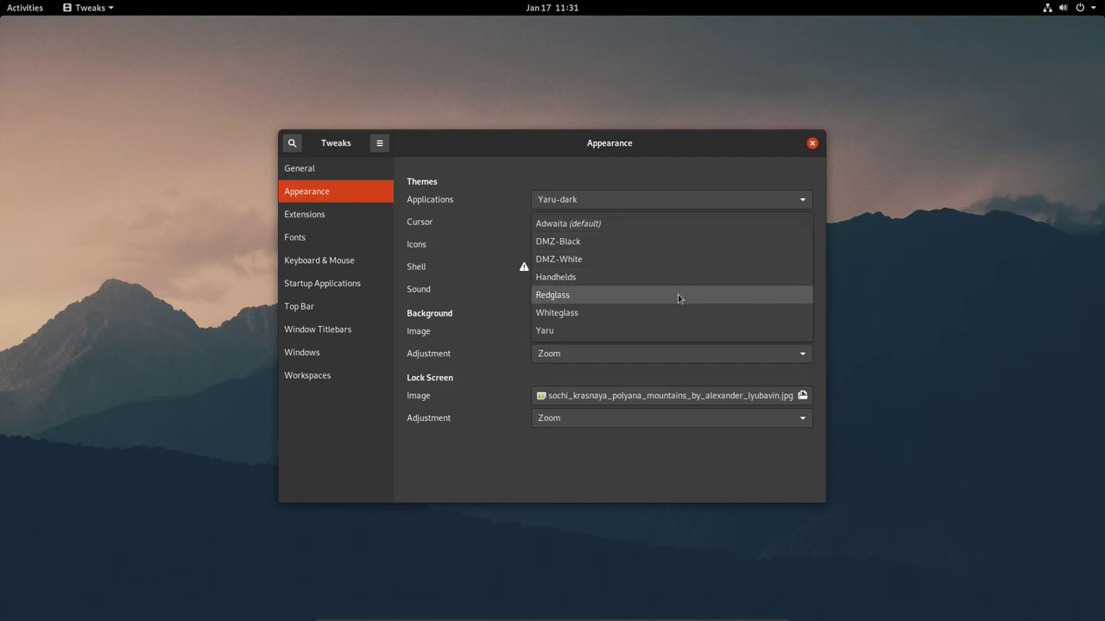
click(667, 331)
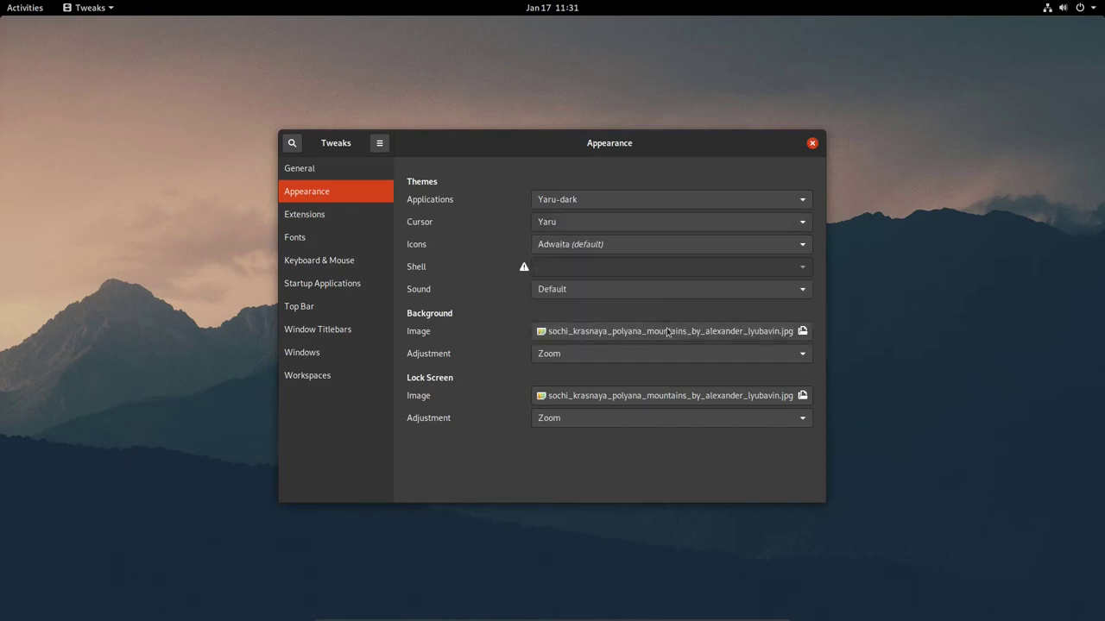
click(663, 245)
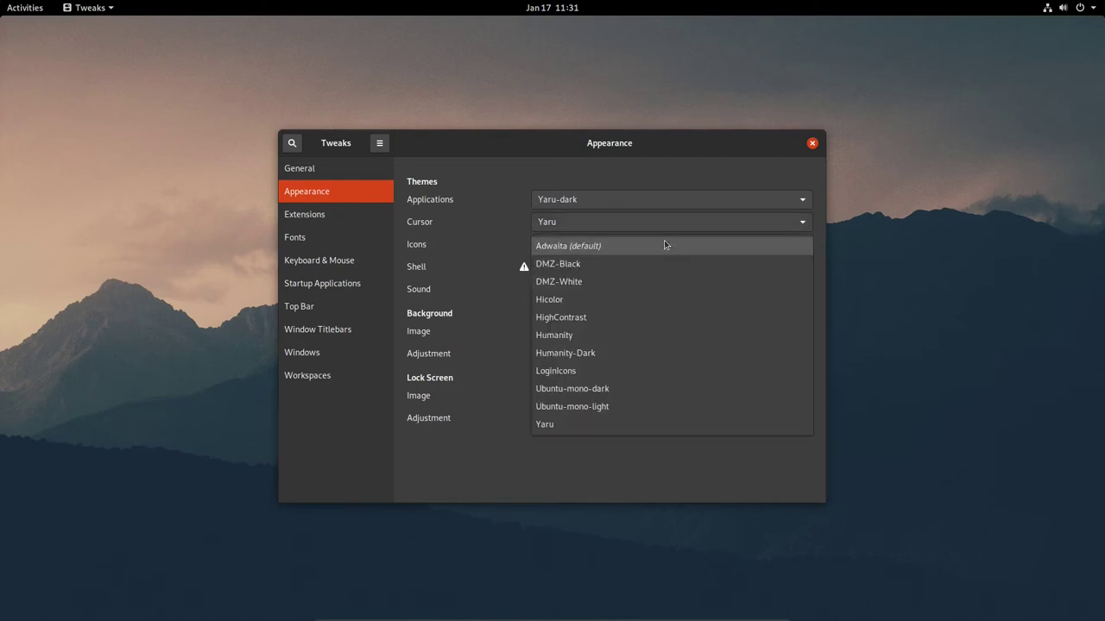
click(631, 423)
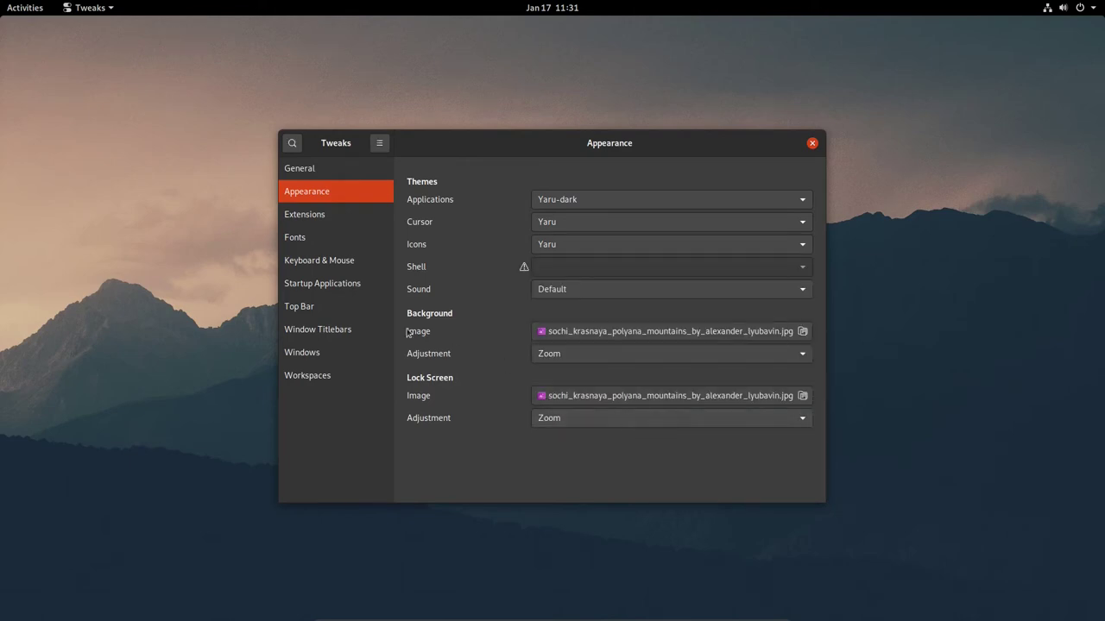
Enable the User themes extension and close Tweaks
click(301, 212)
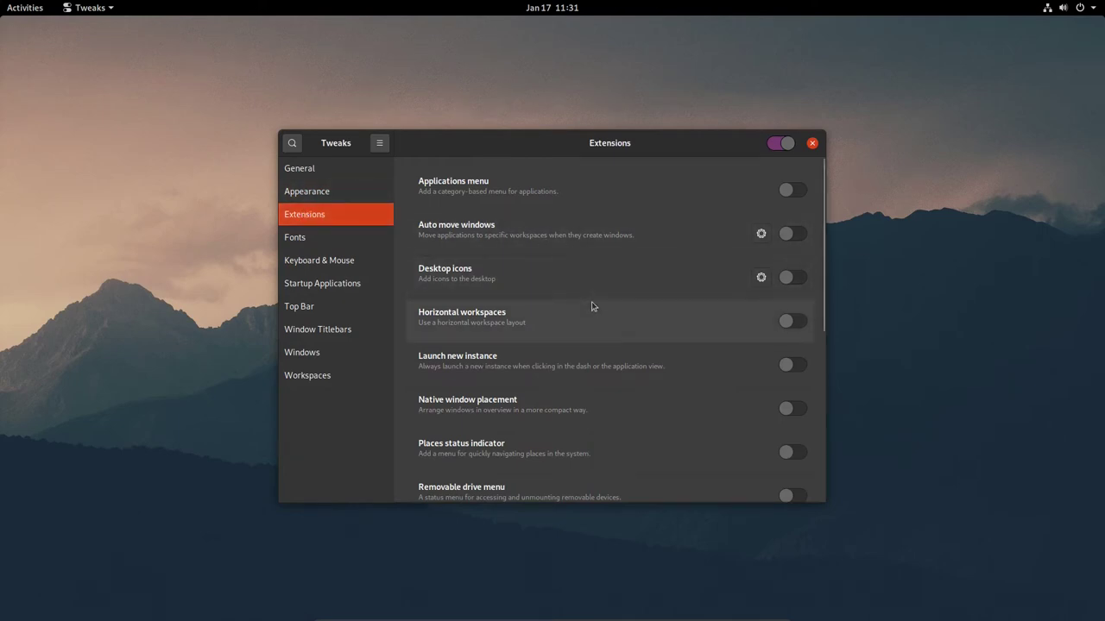
scroll(592, 306, down, 4)
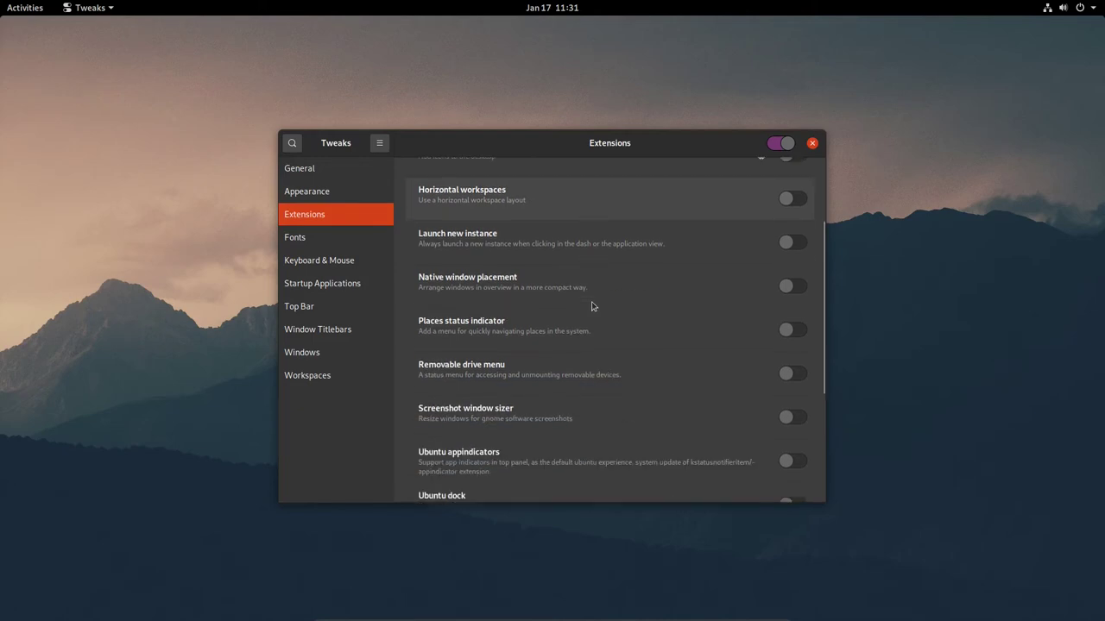
scroll(592, 306, down, 2)
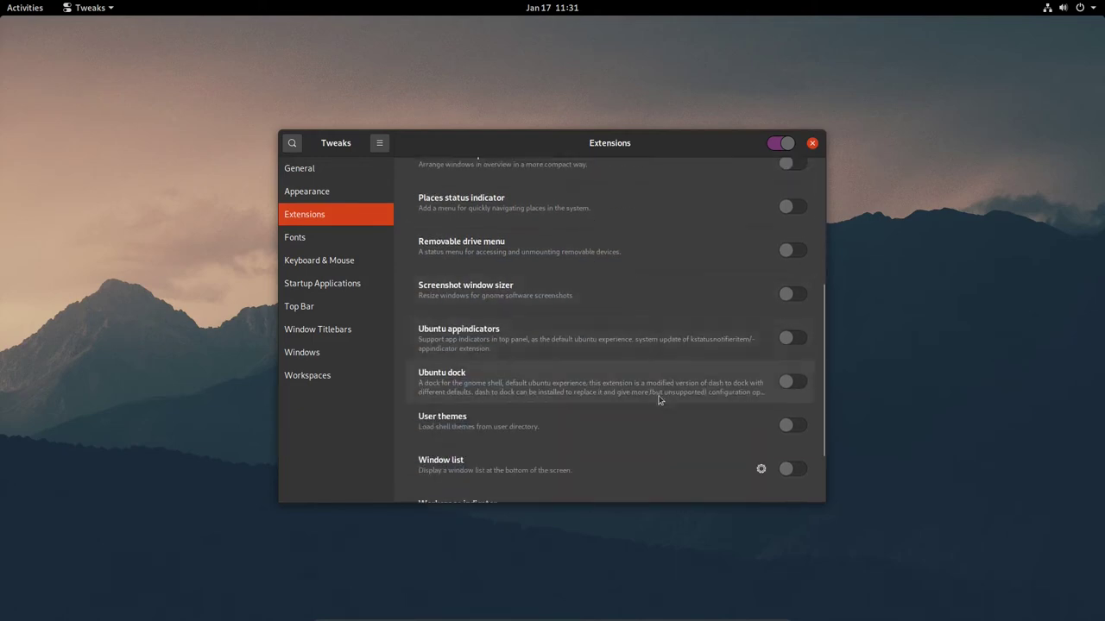
click(783, 429)
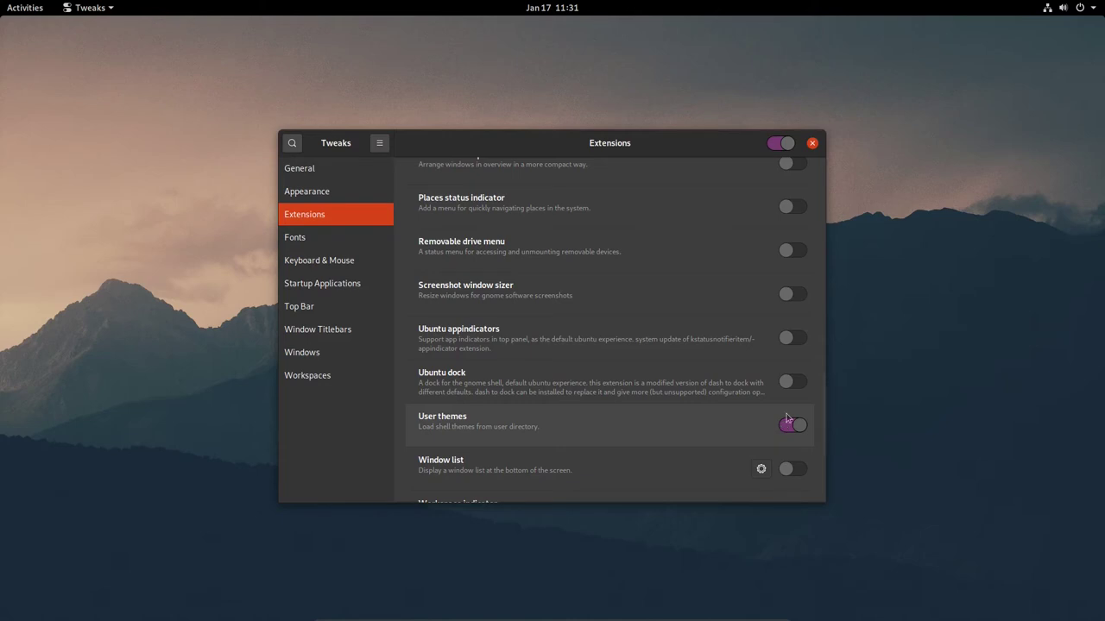
click(812, 143)
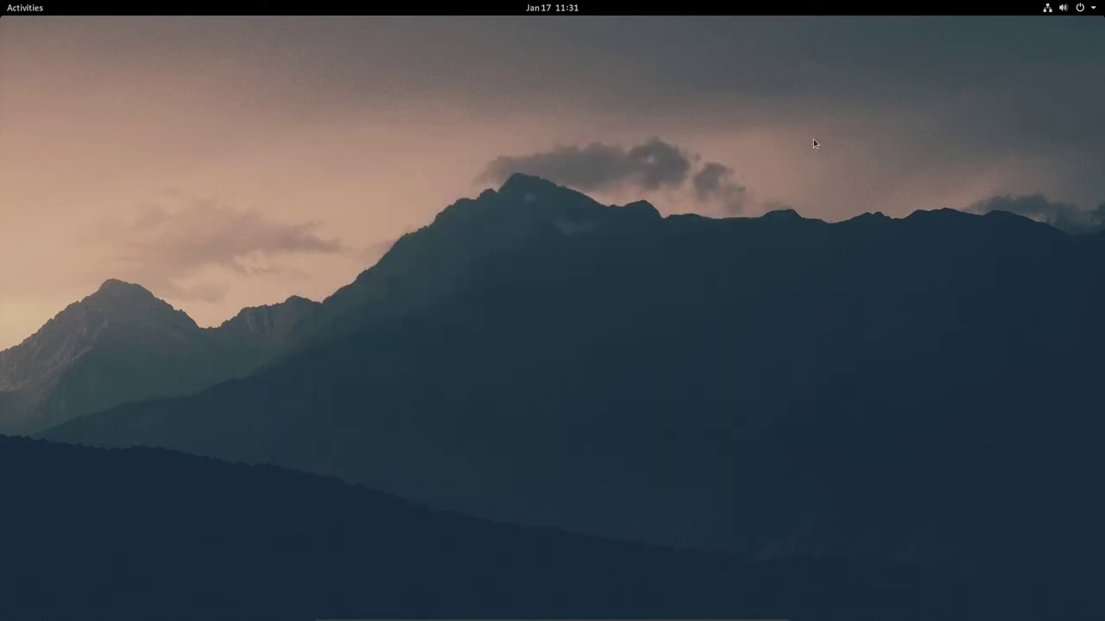
Reopen Tweaks and set the shell theme to Yaru-dark
click(35, 8)
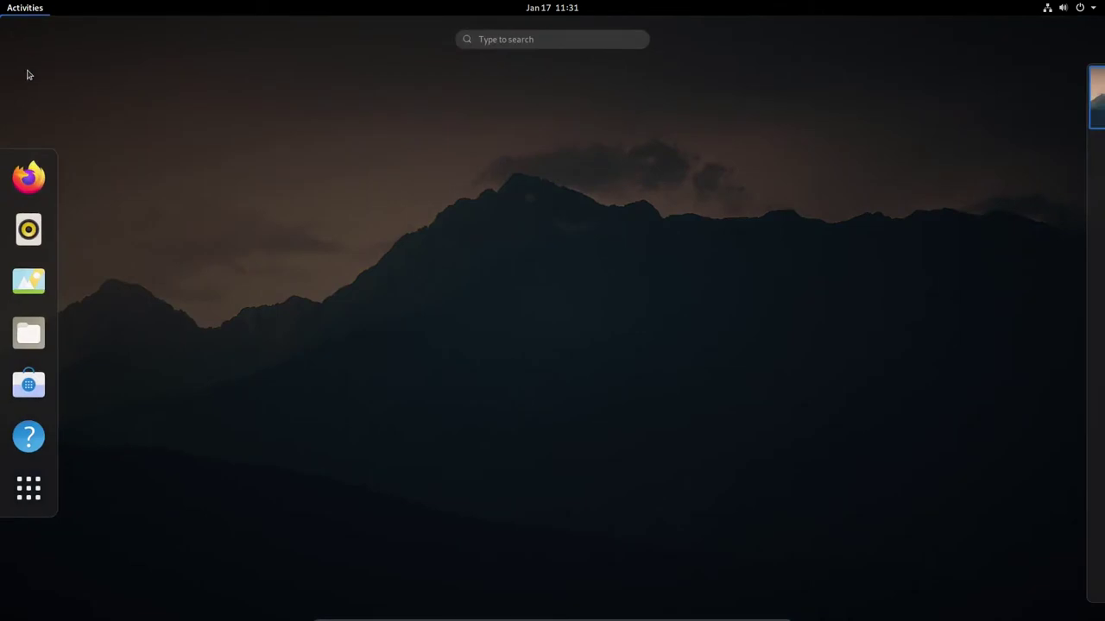
click(19, 504)
click(487, 39)
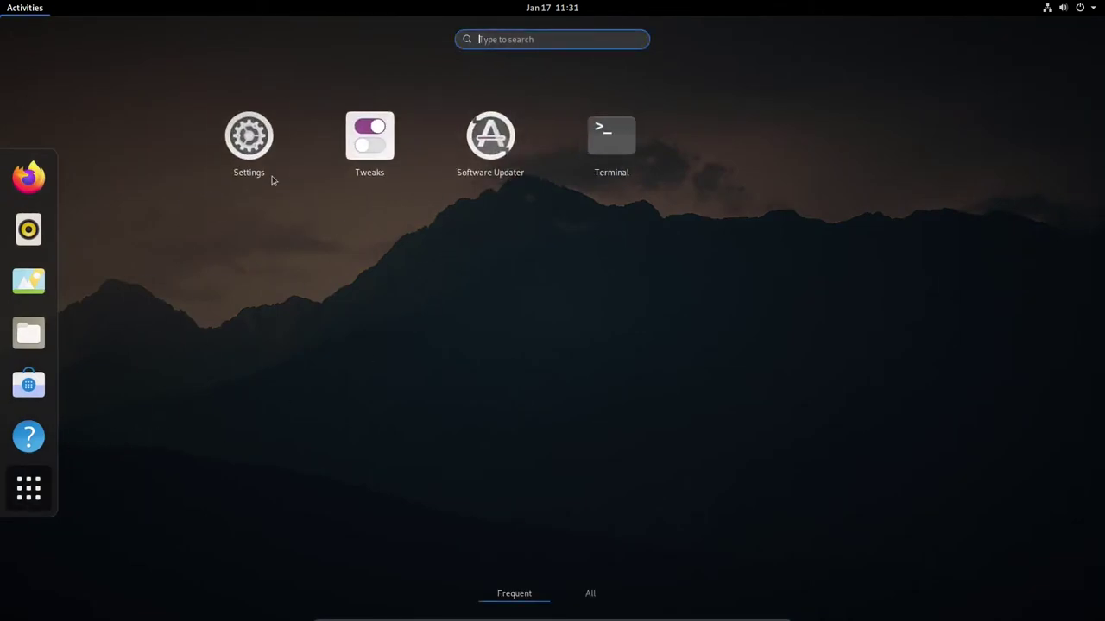
click(369, 143)
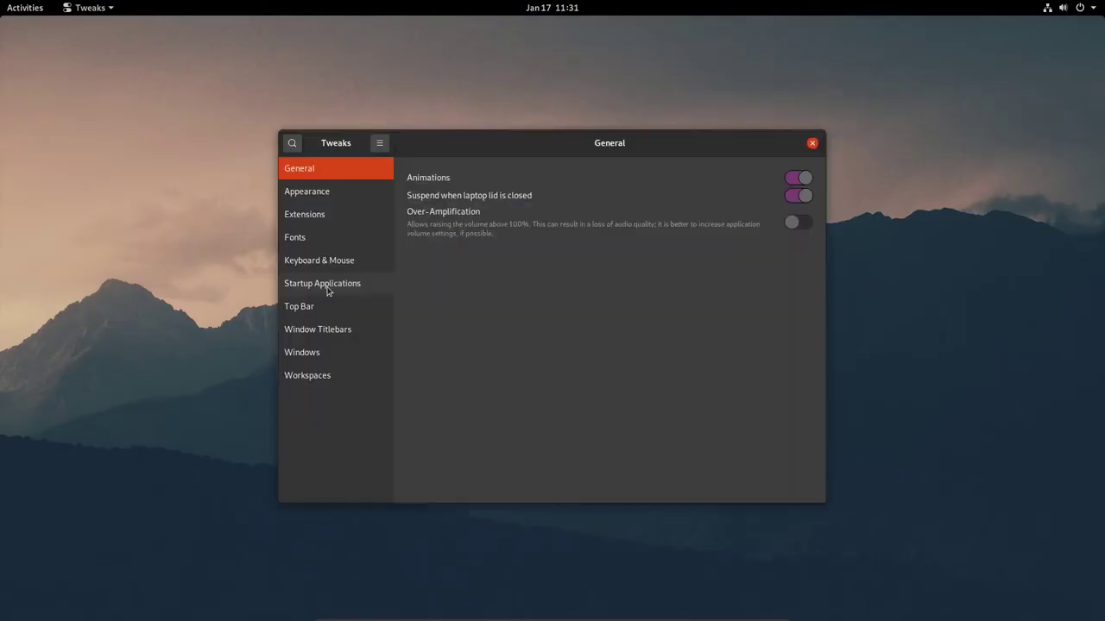
click(311, 202)
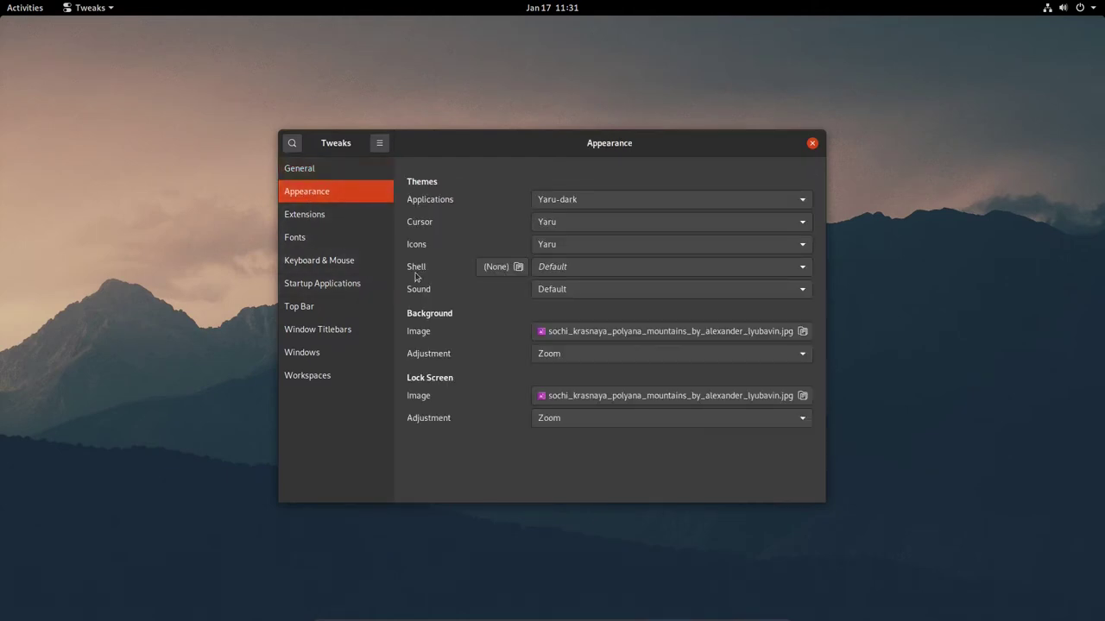
click(579, 274)
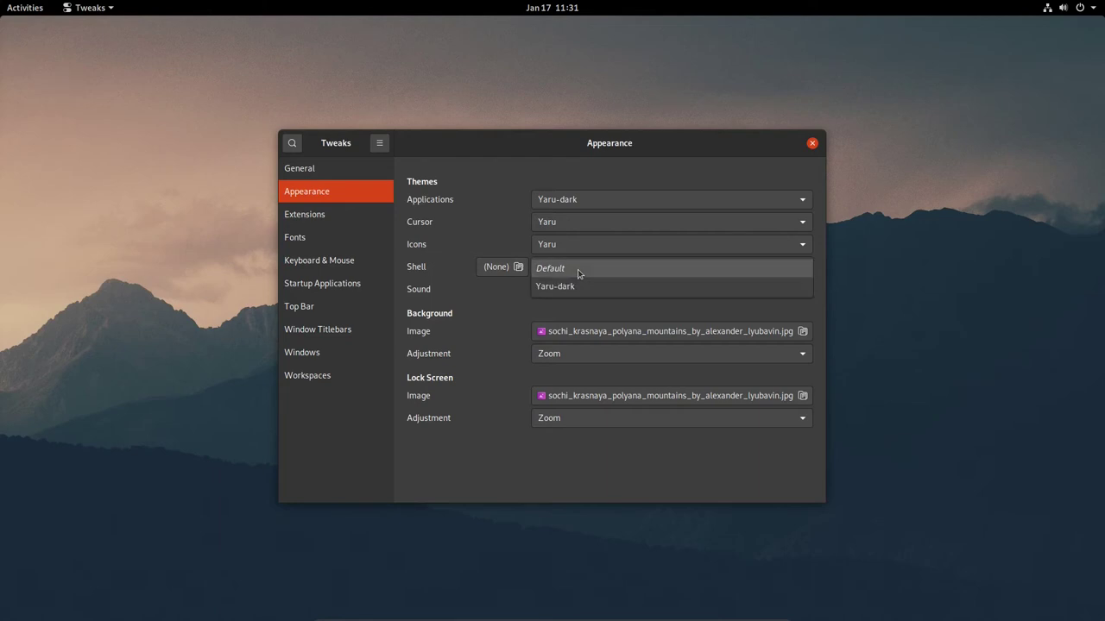
click(572, 287)
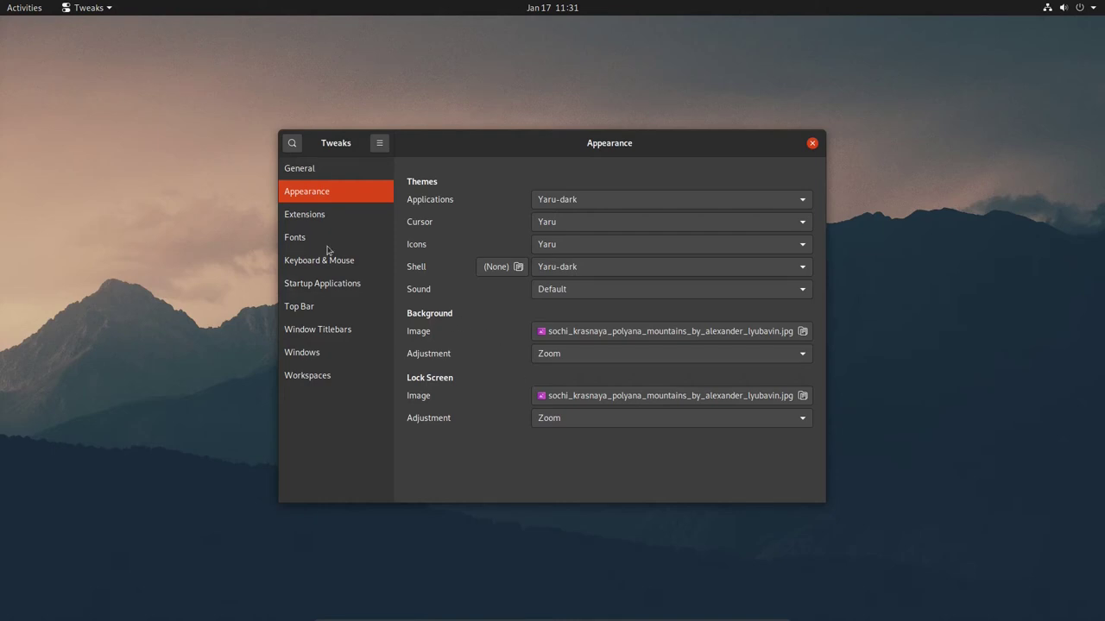
Look through the list of extensions and try out Desktop icons, switching it on and off again
click(290, 217)
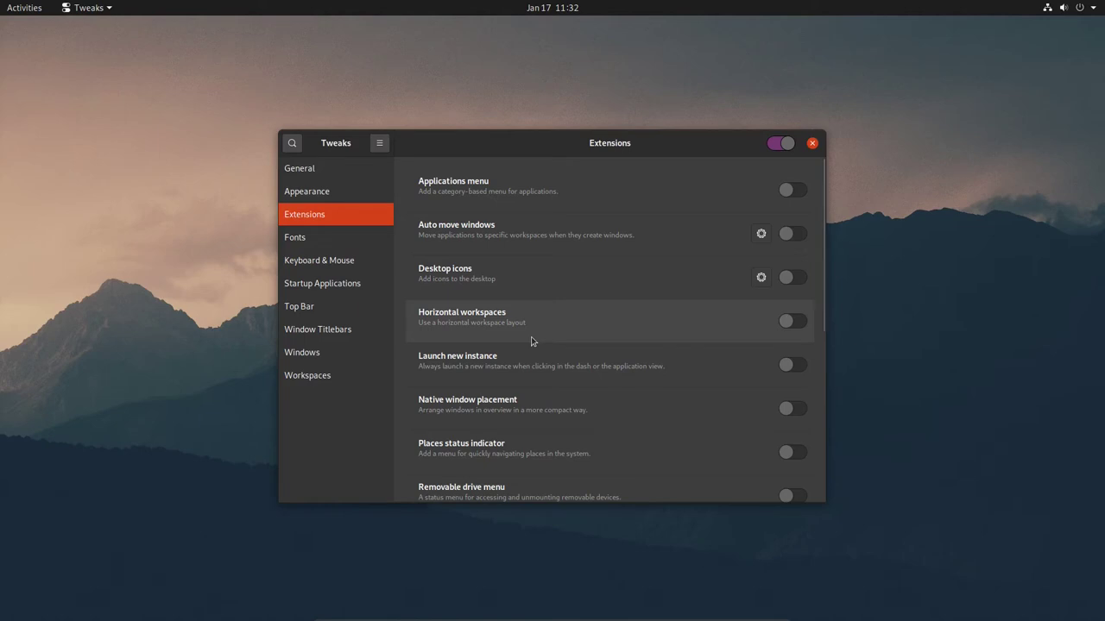
scroll(531, 340, down, 4)
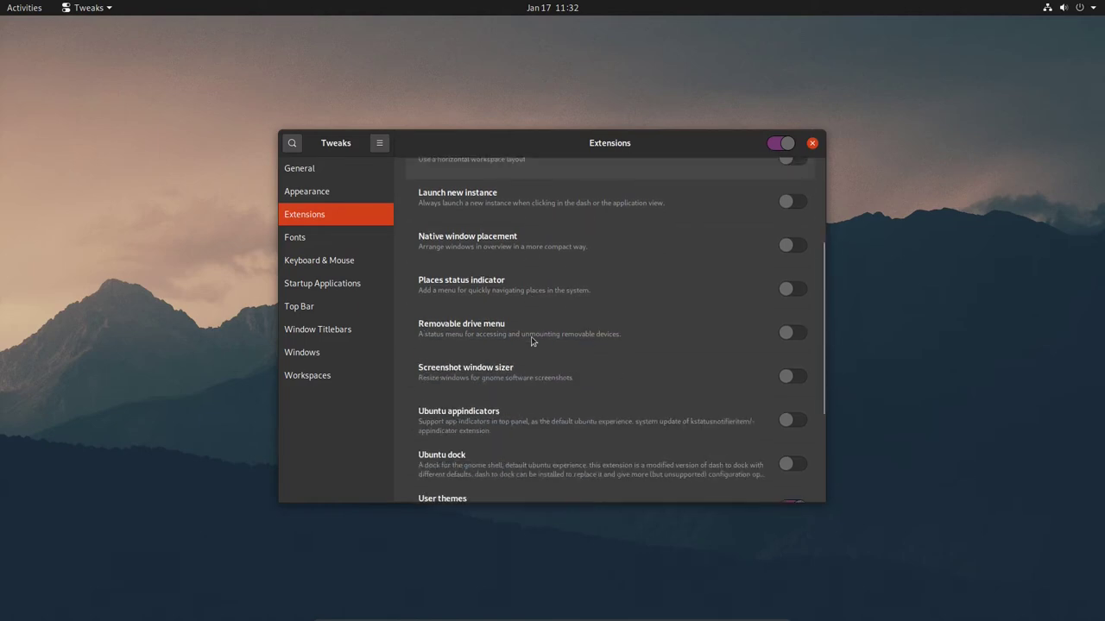
scroll(531, 341, down, 1)
scroll(532, 341, down, 3)
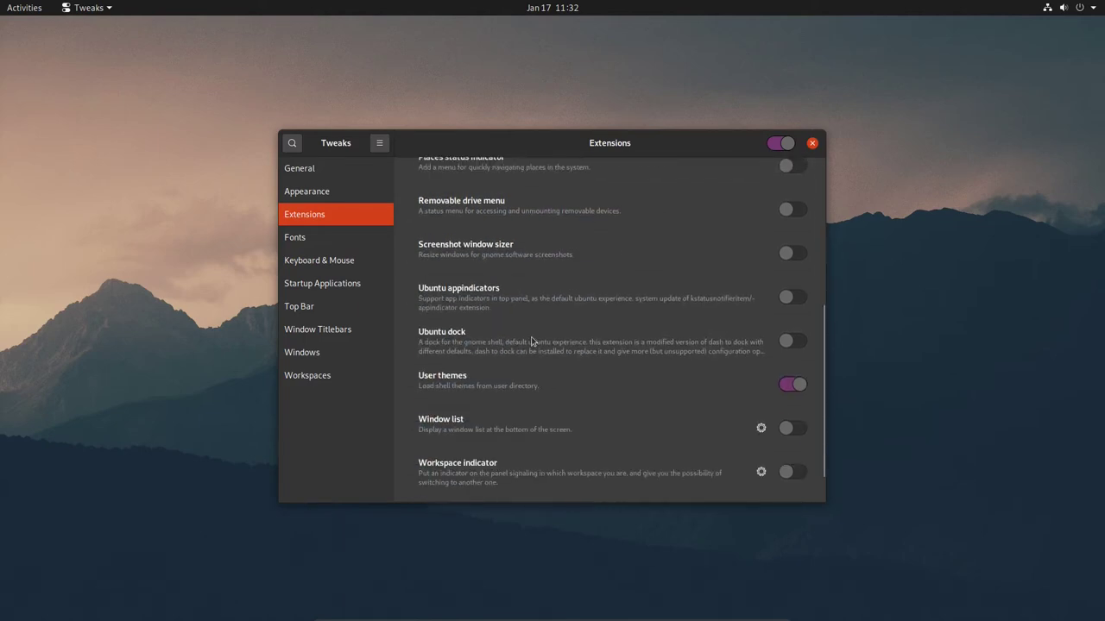
scroll(532, 341, up, 2)
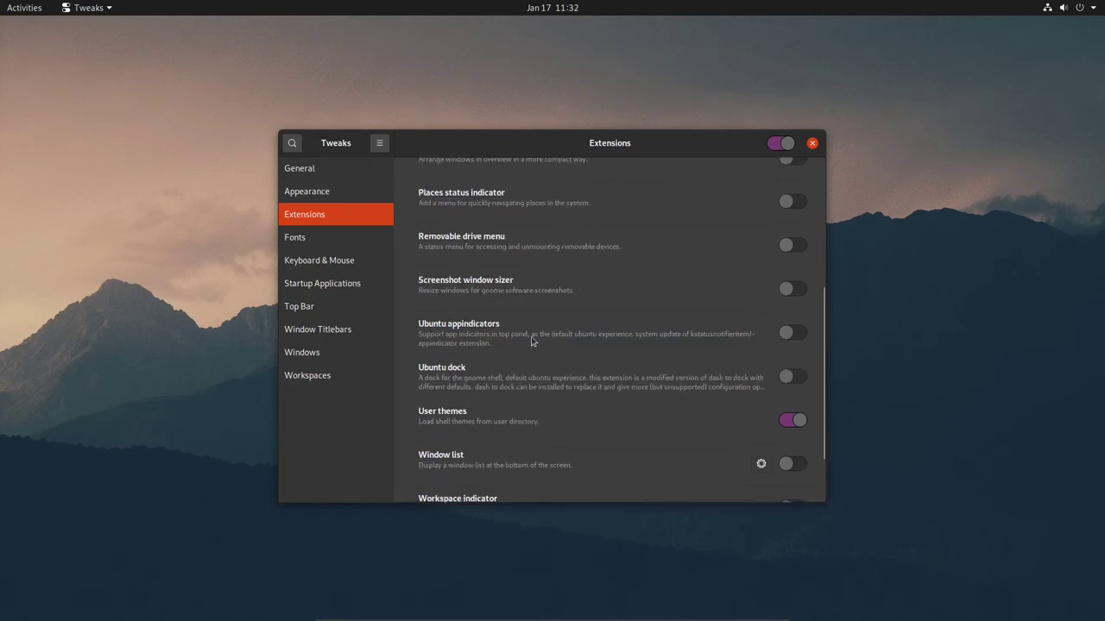
scroll(532, 341, up, 6)
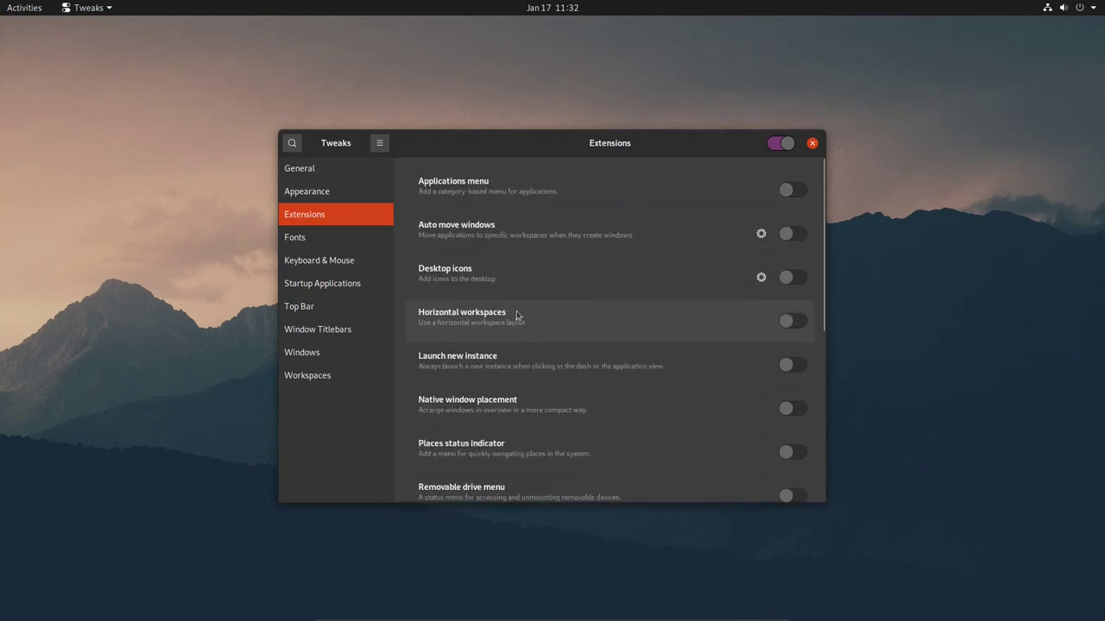
click(786, 278)
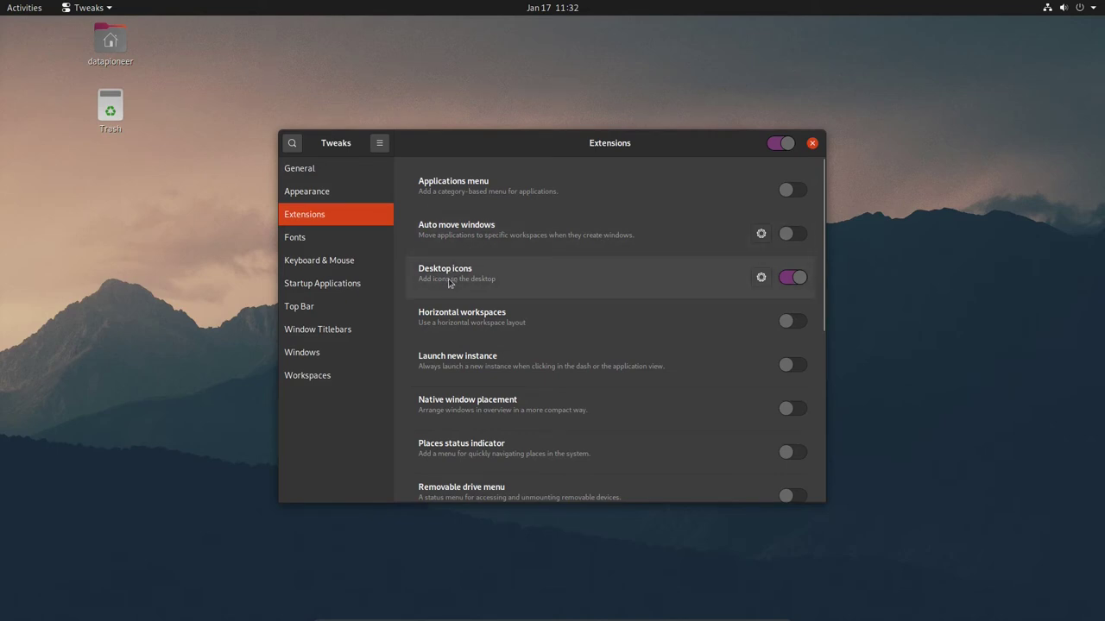
click(793, 279)
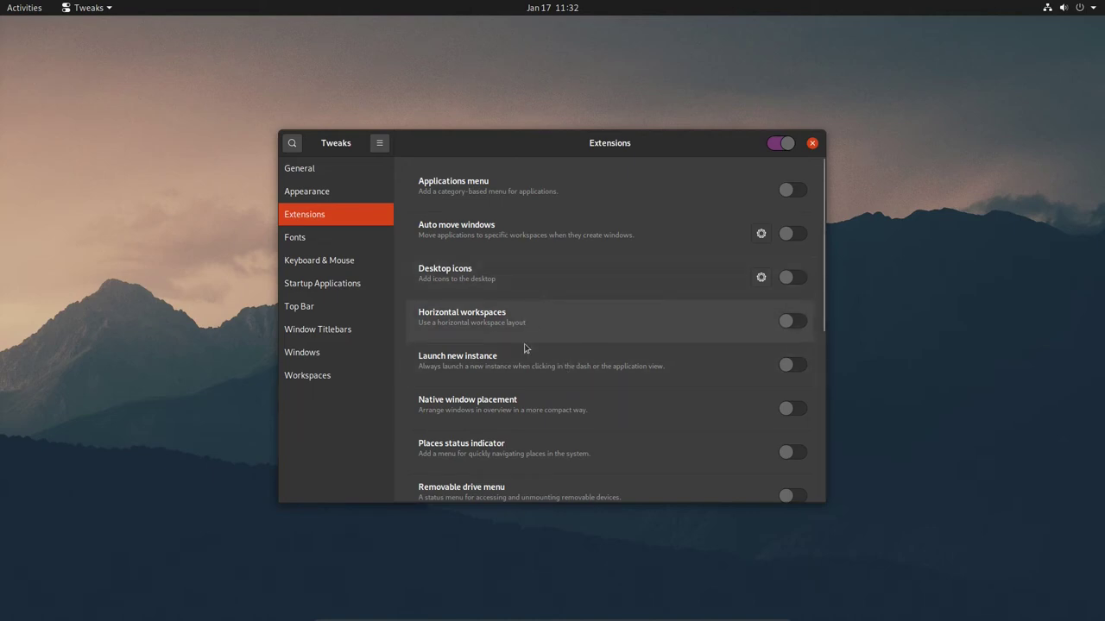
Enable the Places status indicator, Removable drive menu and Ubuntu appindicators extensions
click(789, 454)
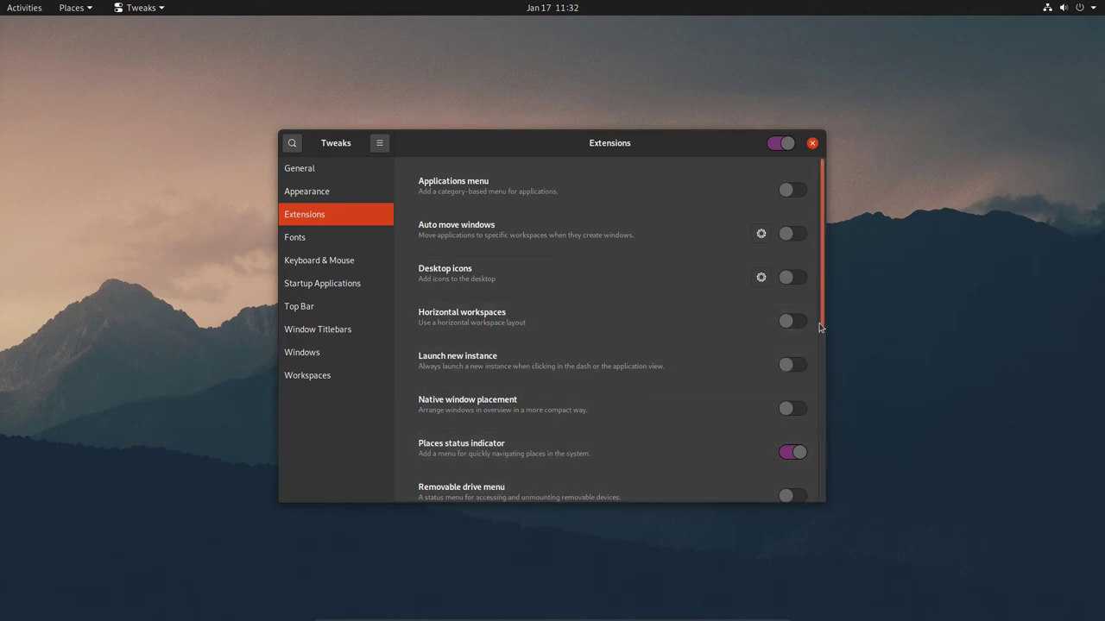
scroll(816, 380, down, 4)
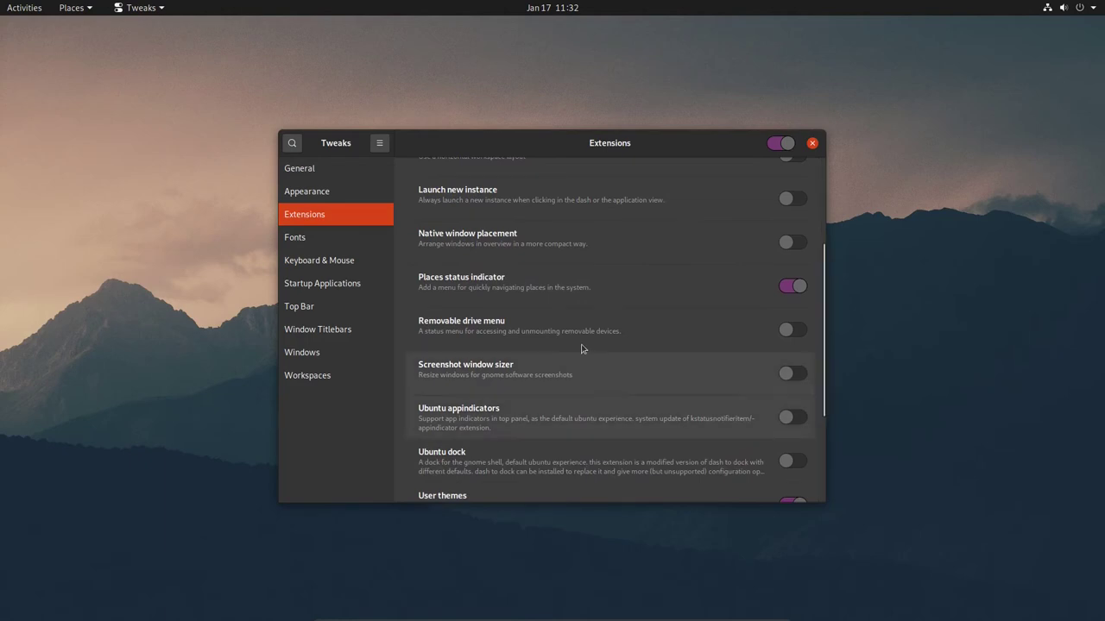
click(796, 332)
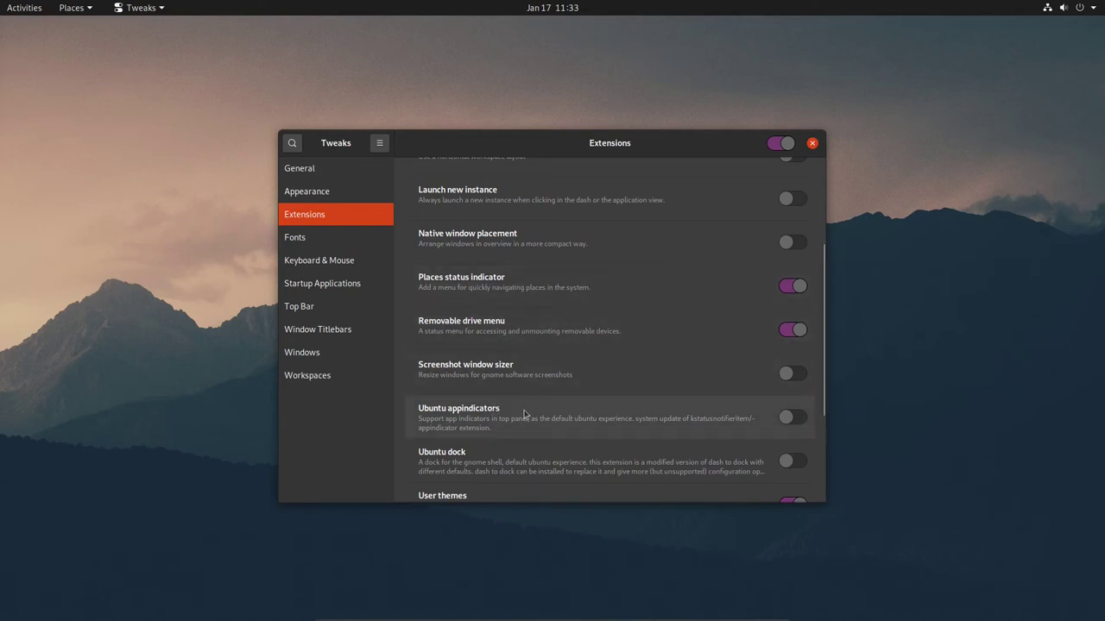
click(792, 419)
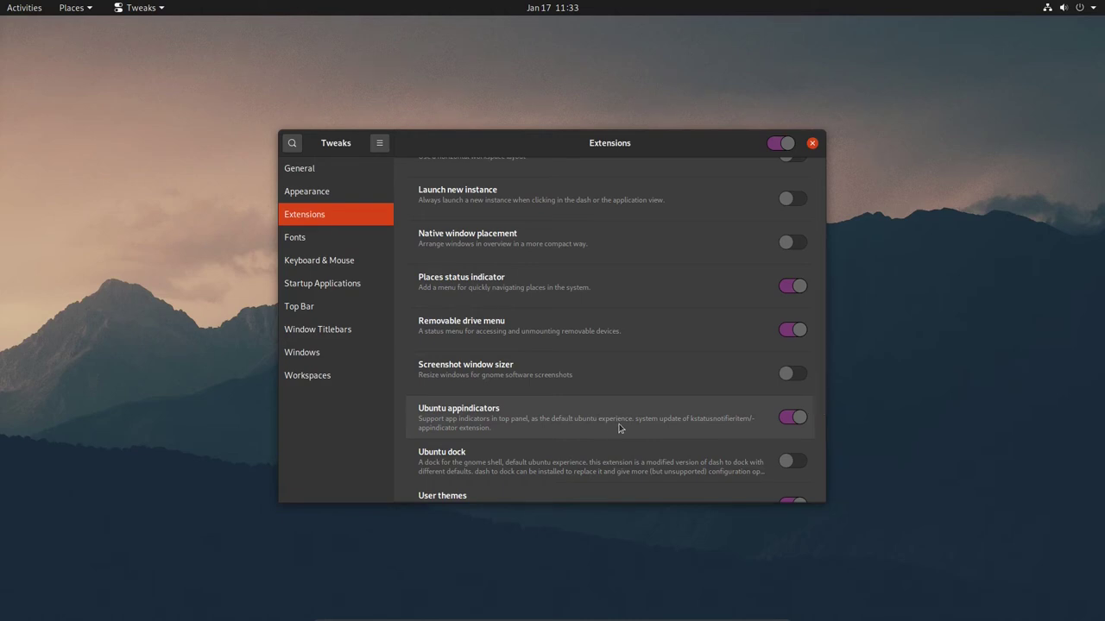
scroll(573, 430, down, 2)
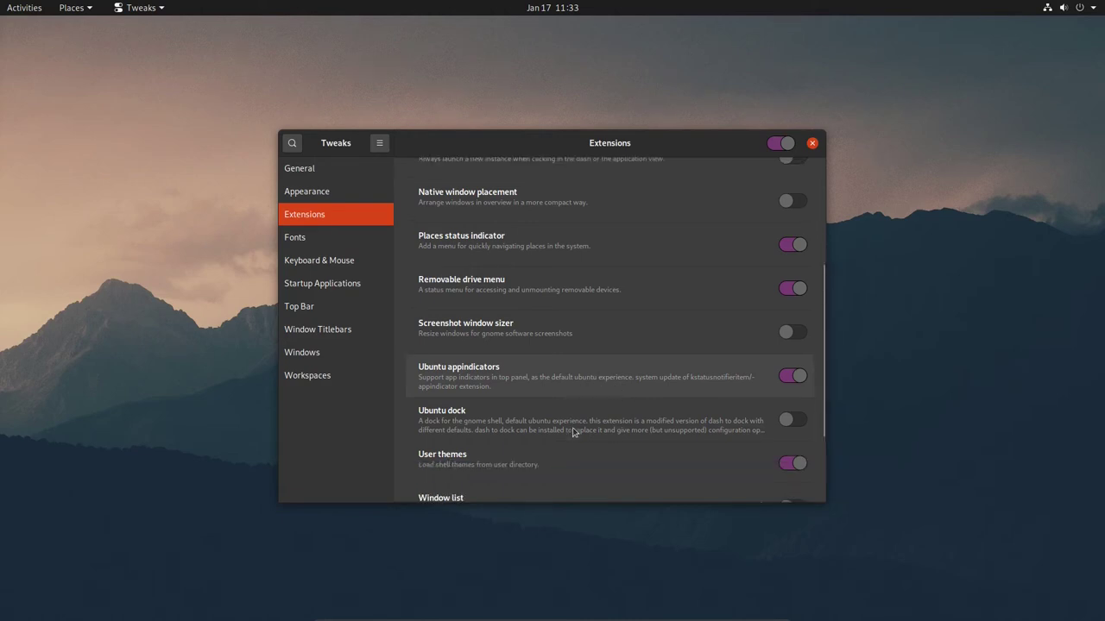
Enable the Workspace indicator extension and show the weekday in the top bar clock
scroll(574, 431, down, 2)
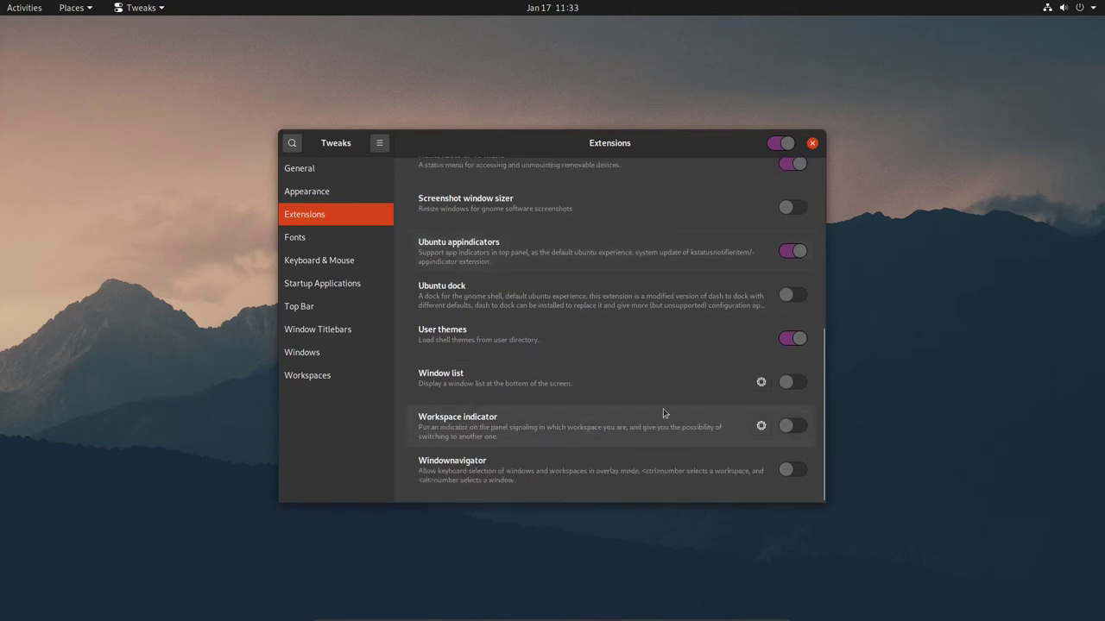
click(787, 426)
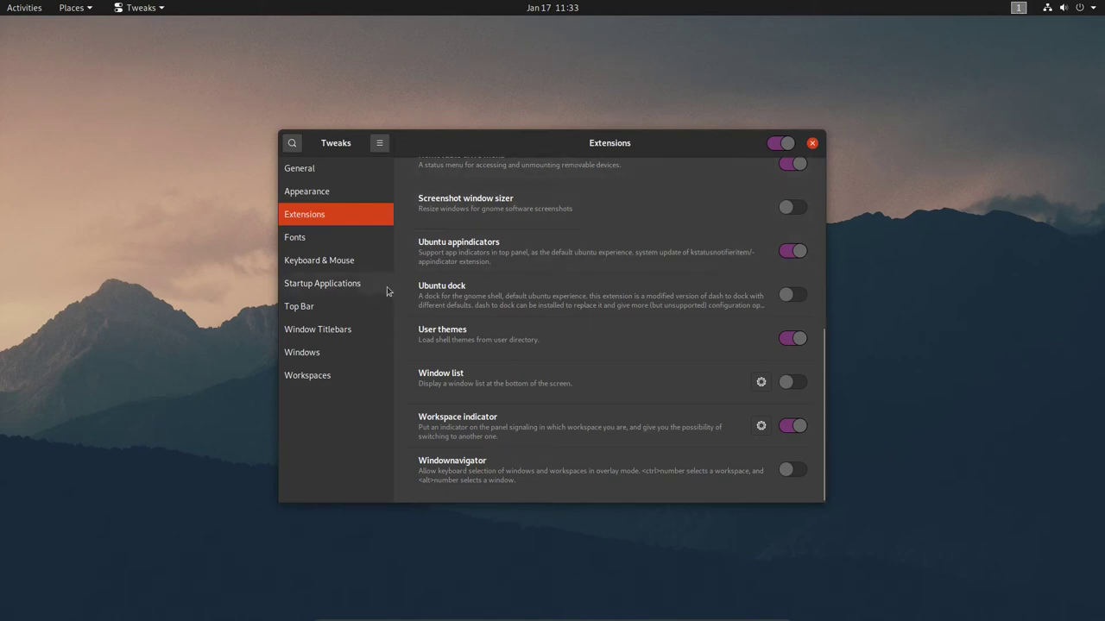
click(300, 308)
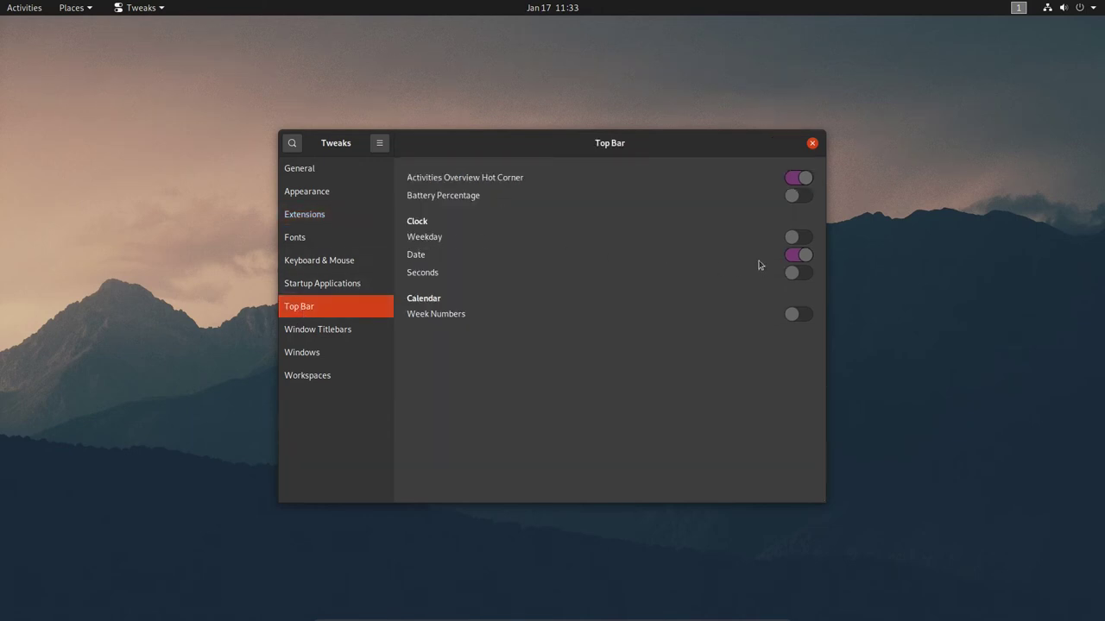
click(799, 238)
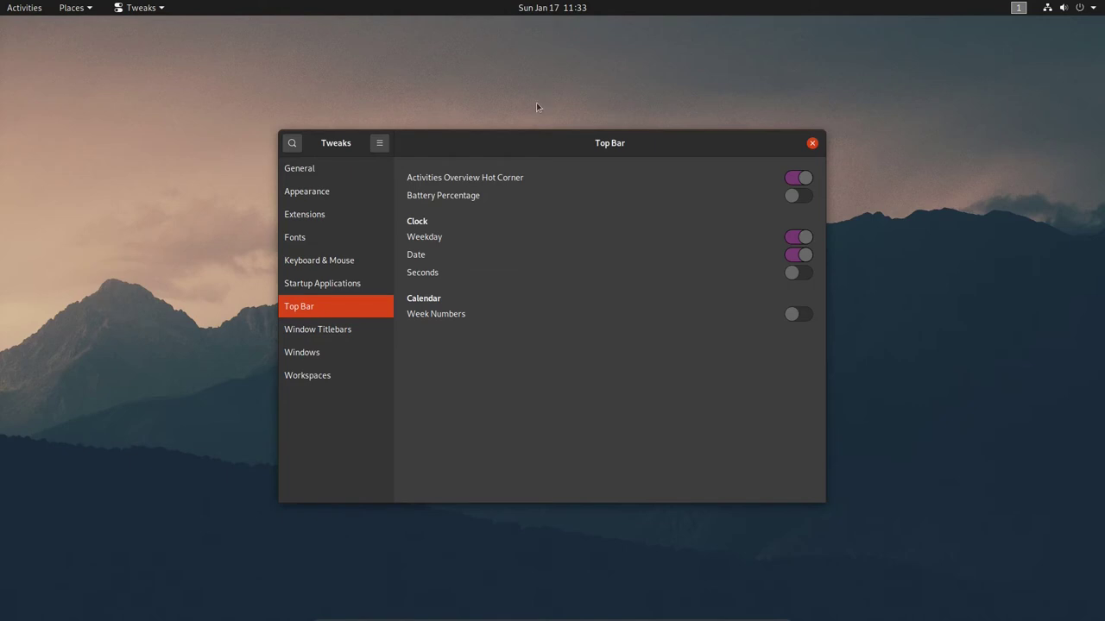
Enable the Maximize and Minimize titlebar buttons for windows and close Tweaks
click(342, 334)
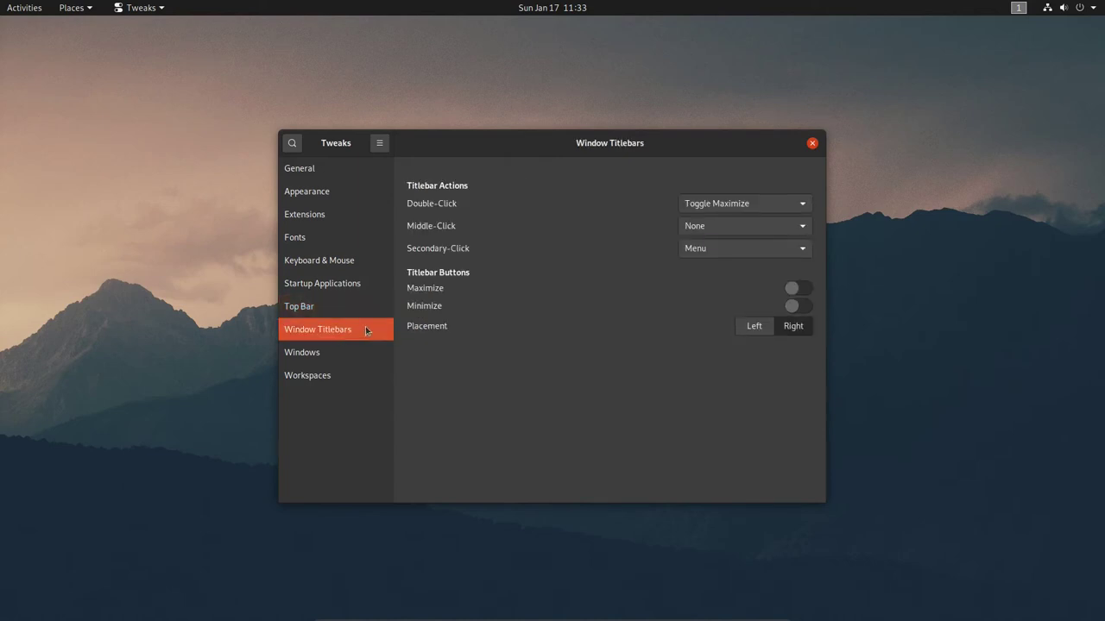
click(796, 292)
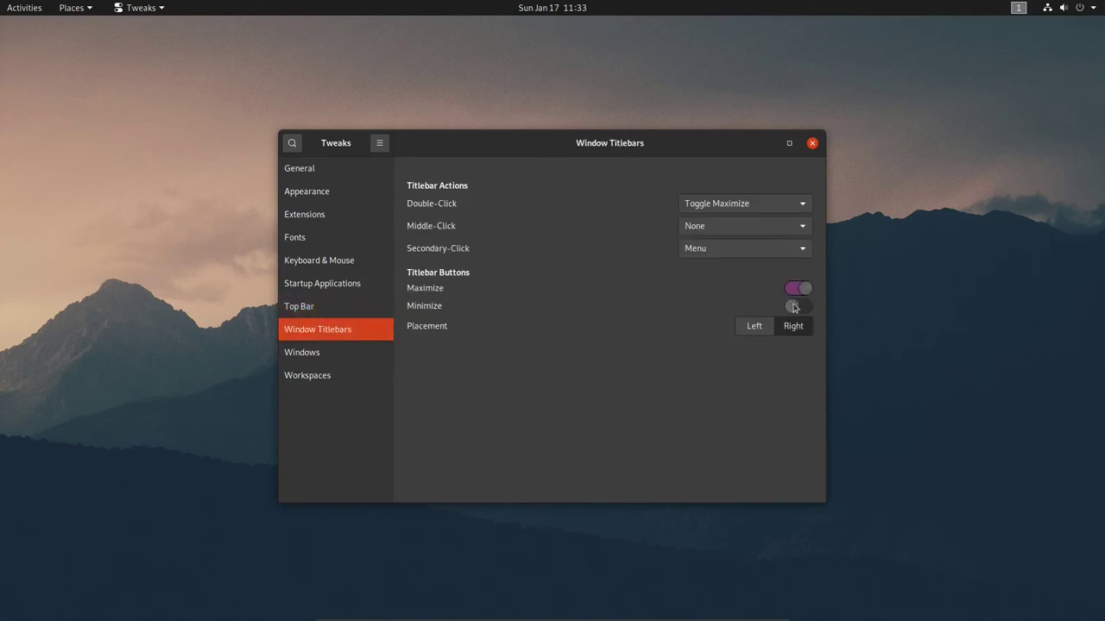
click(794, 306)
click(812, 143)
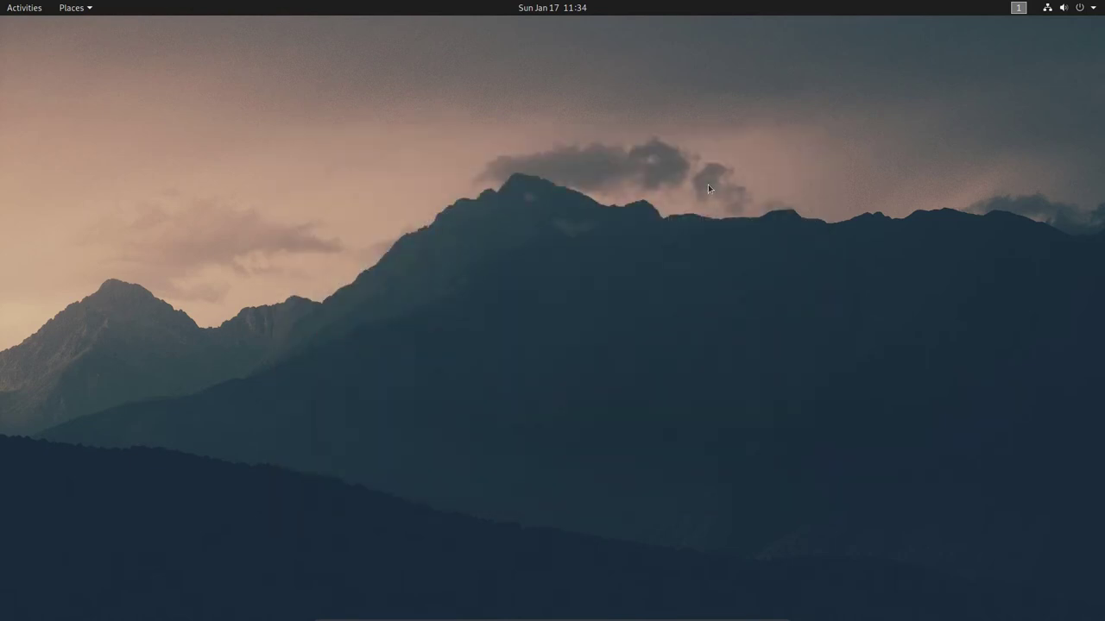
Switch to Firefox, maximize its window, and view a new tab and the Firefox Privacy Notice page
click(35, 10)
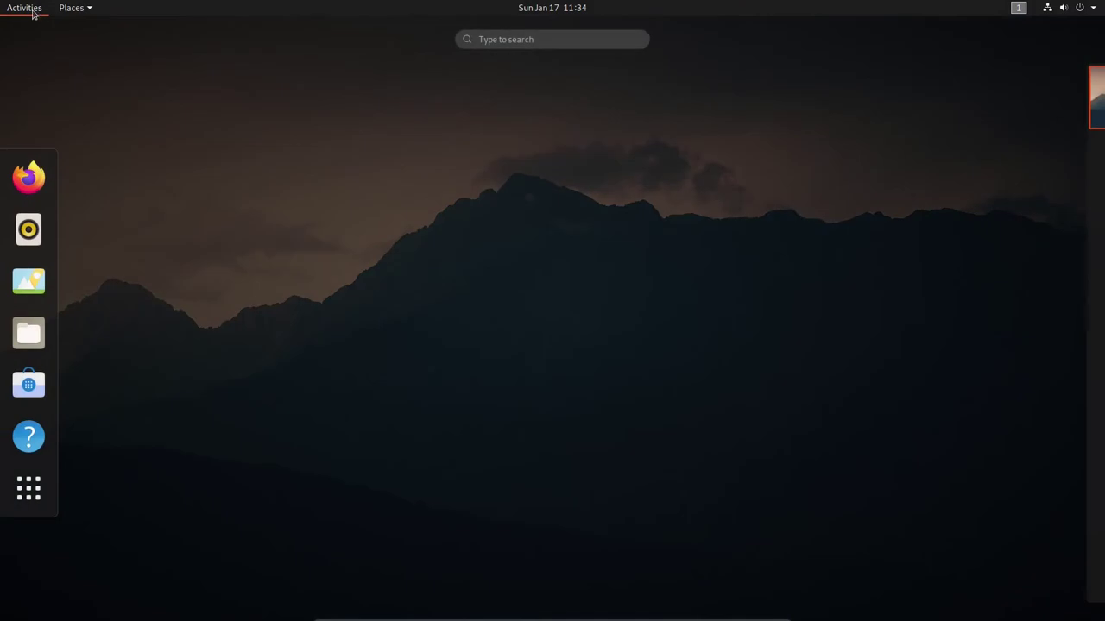
click(26, 177)
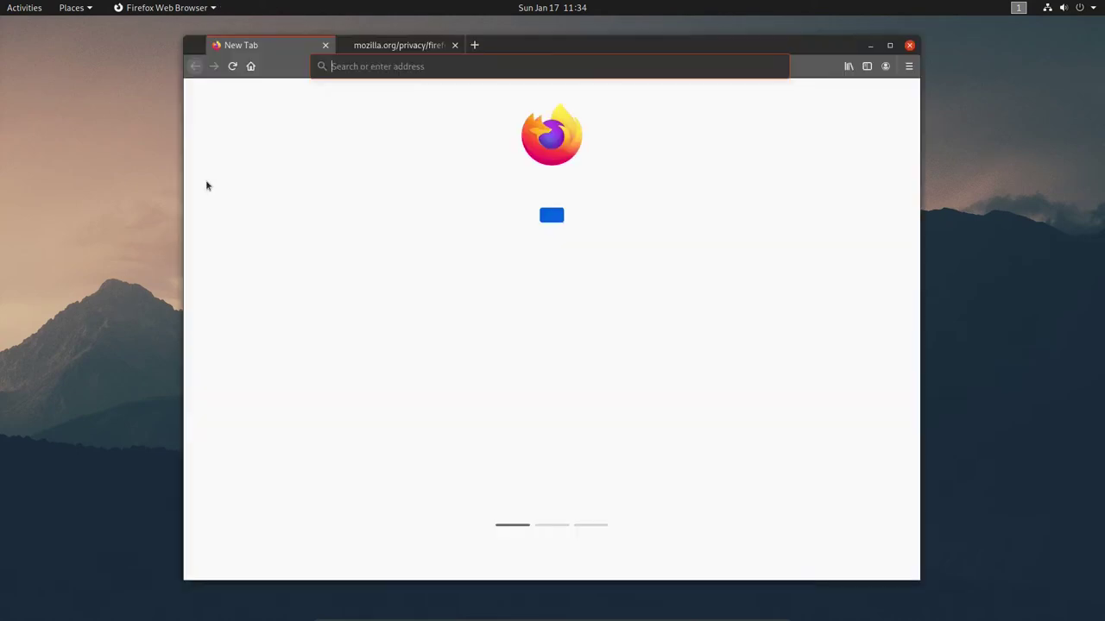
double_click(787, 46)
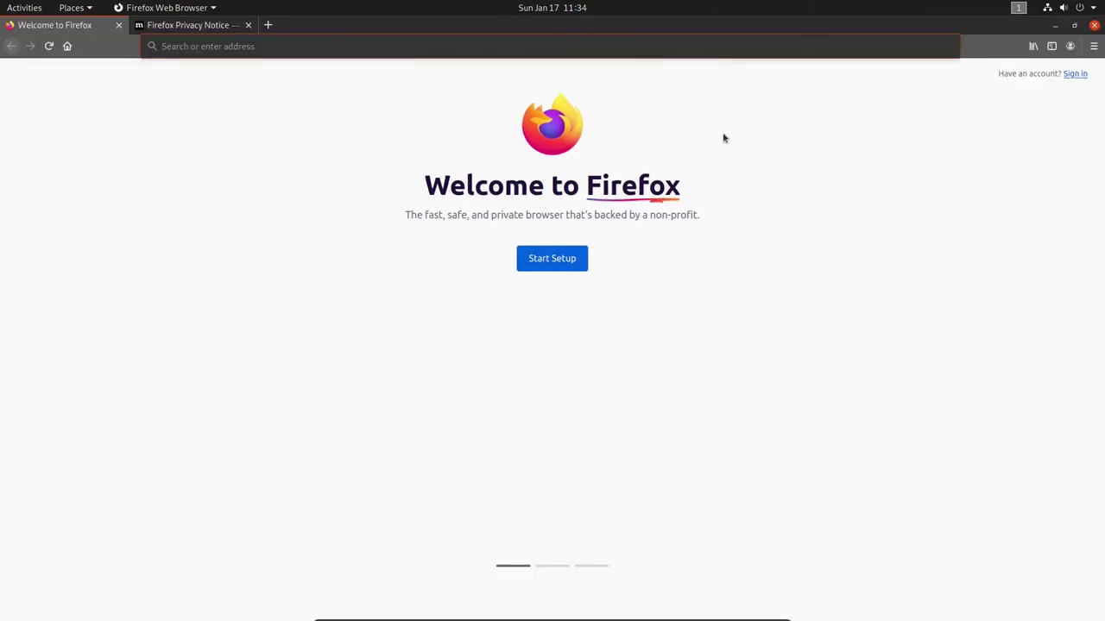
click(268, 27)
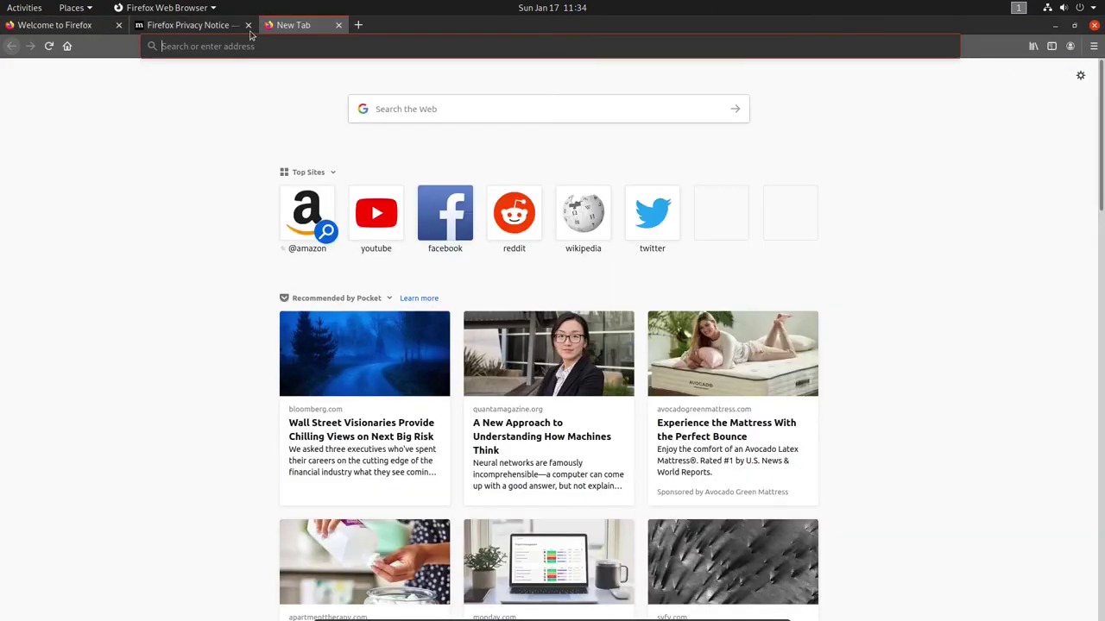
click(194, 25)
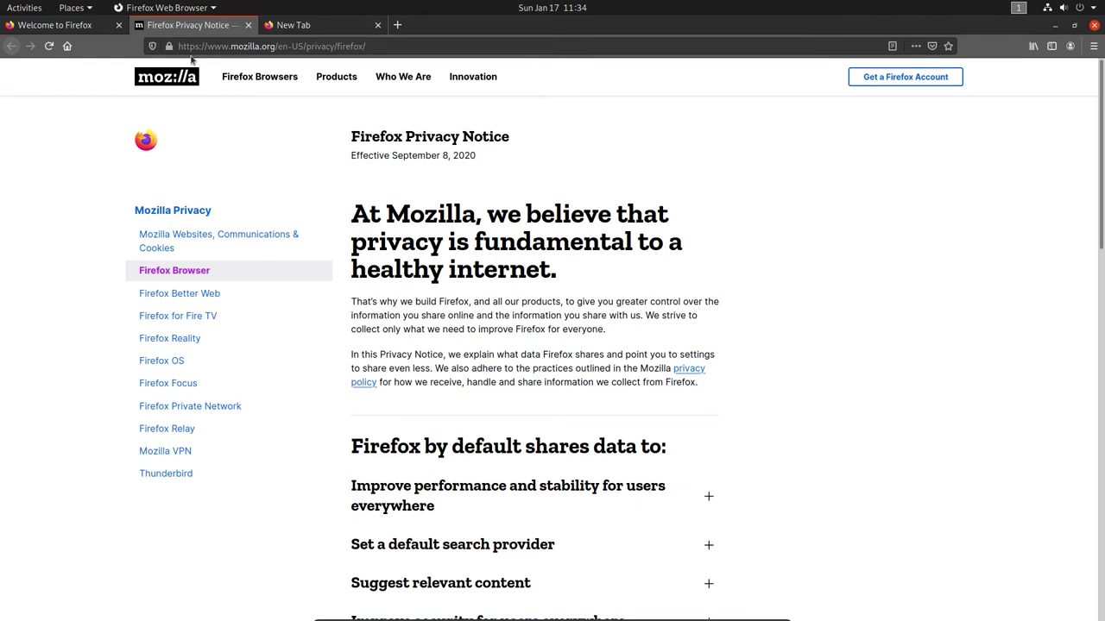
Search the web for "gnome shell extensions" and open the GNOME Shell Extensions site
click(250, 46)
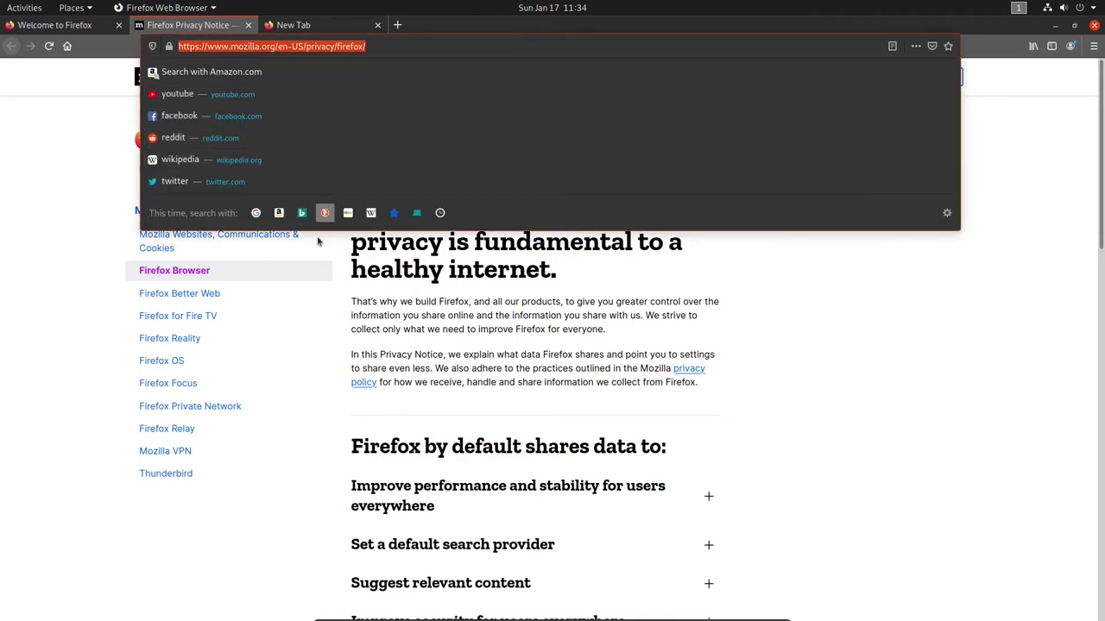
text(gn)
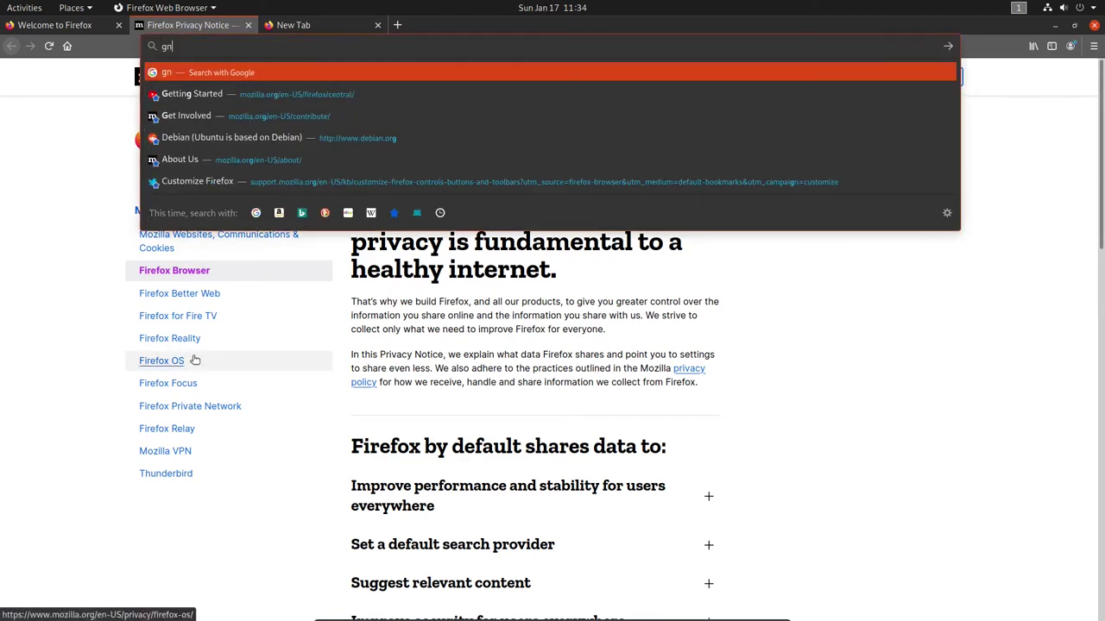
text(ome )
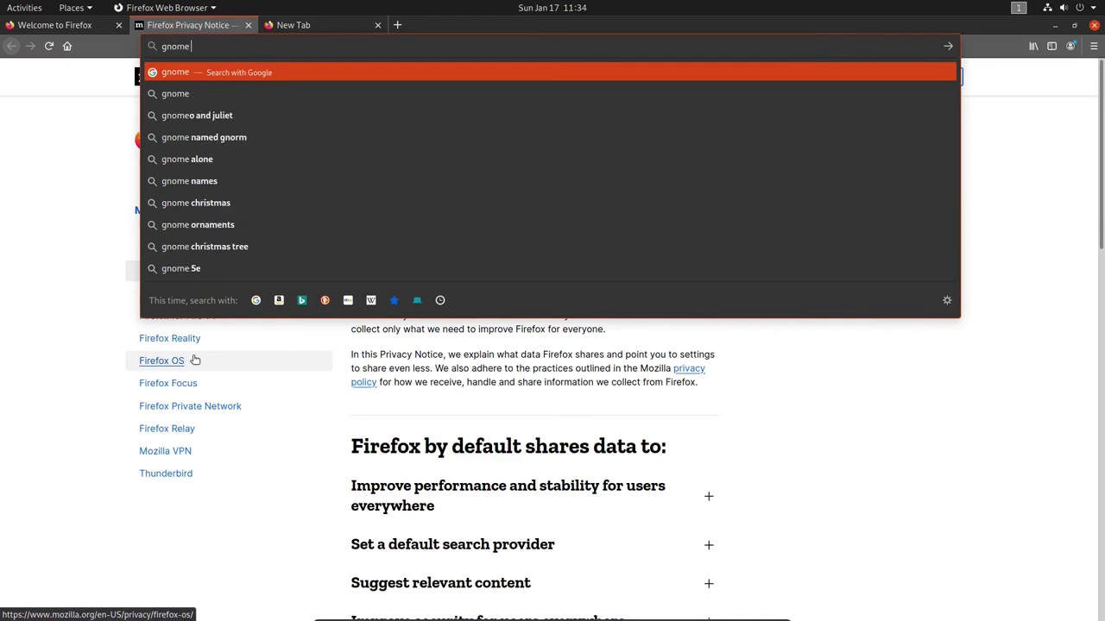
text(shell ext)
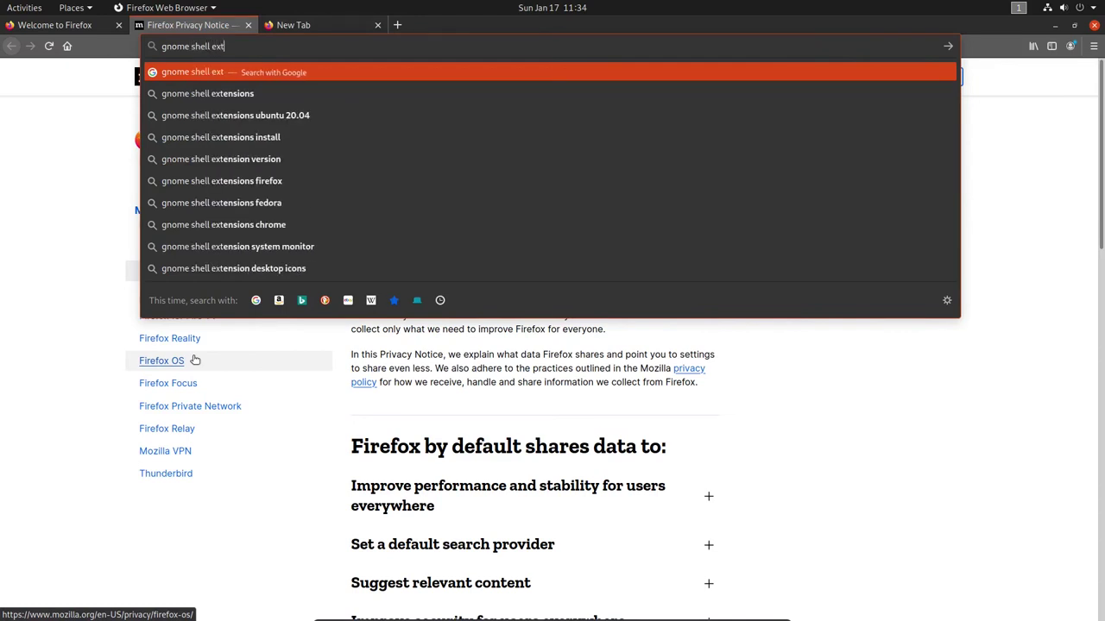
text(ensions)
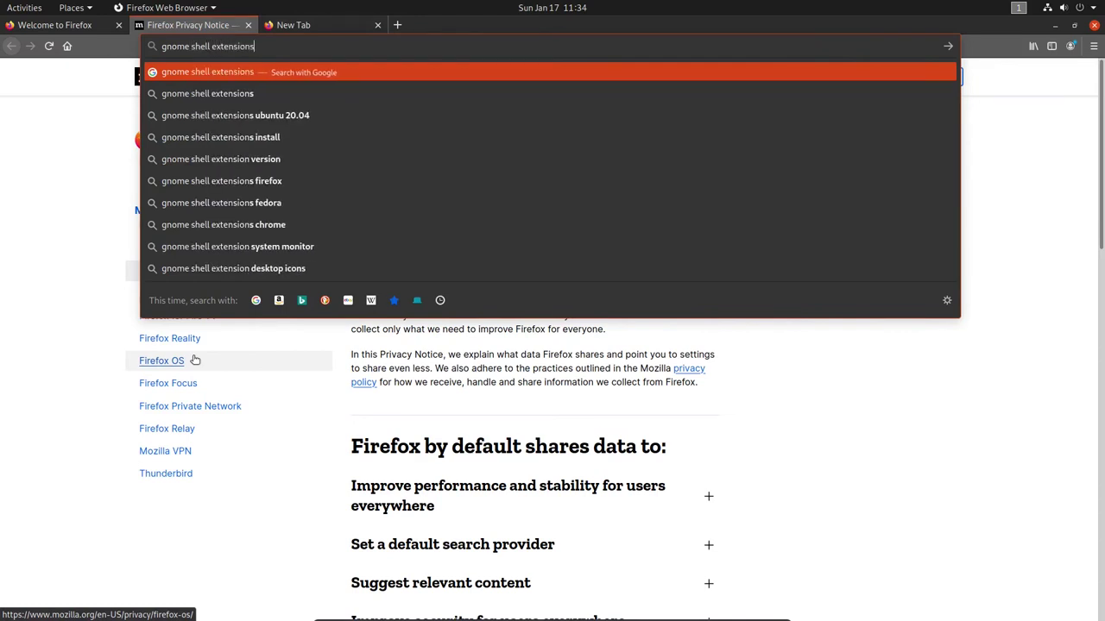
key(Return)
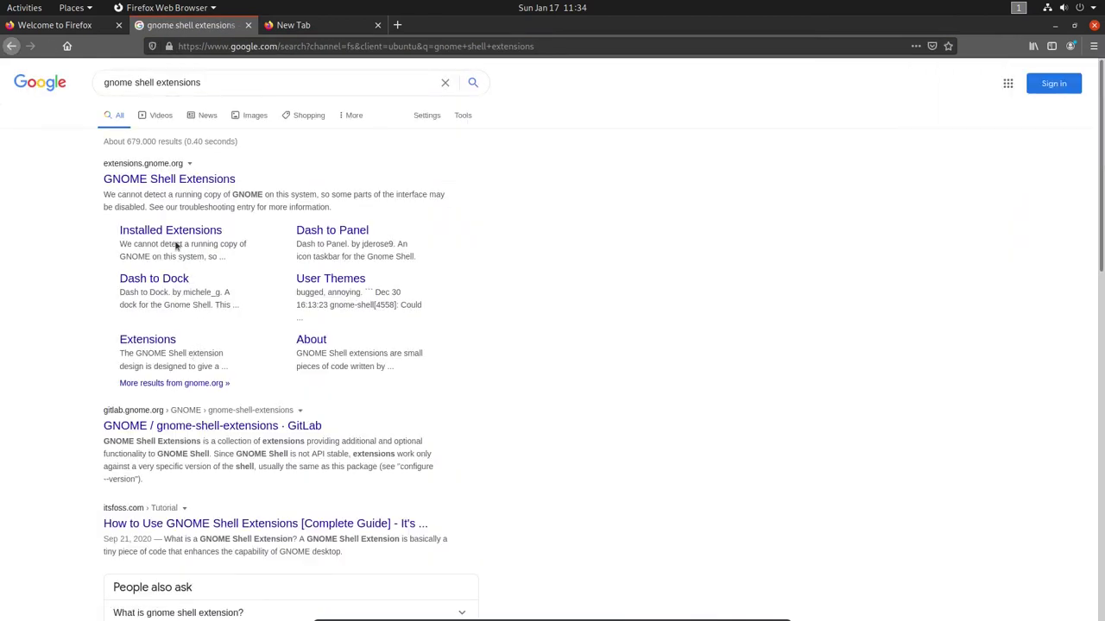
click(130, 182)
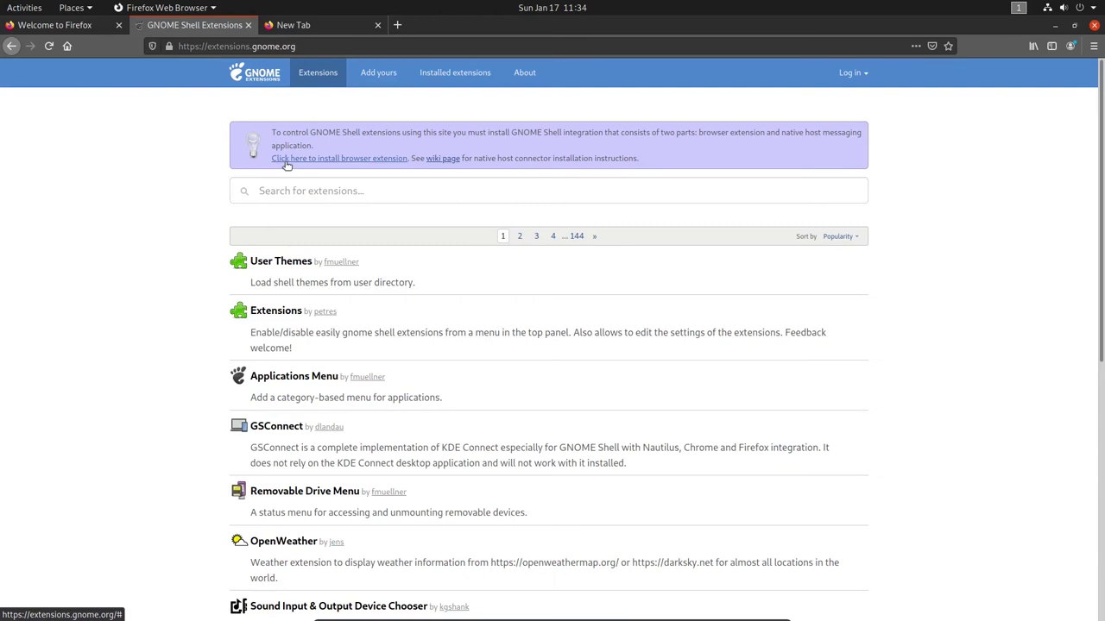
Add the GNOME Shell integration add-on to the browser and reload the extensions page
click(287, 160)
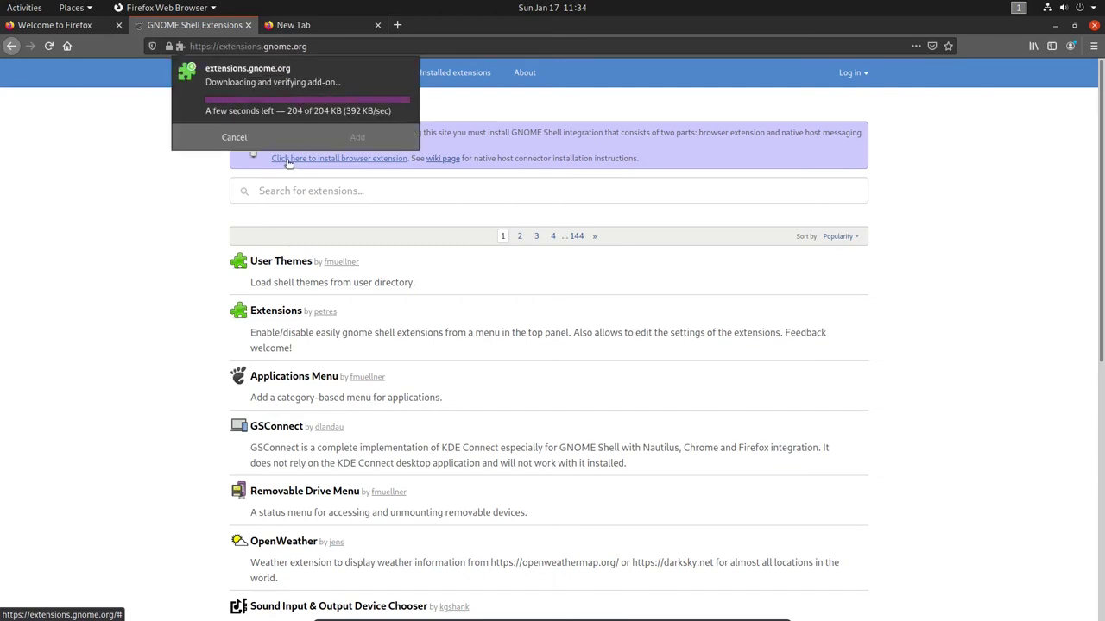
click(322, 157)
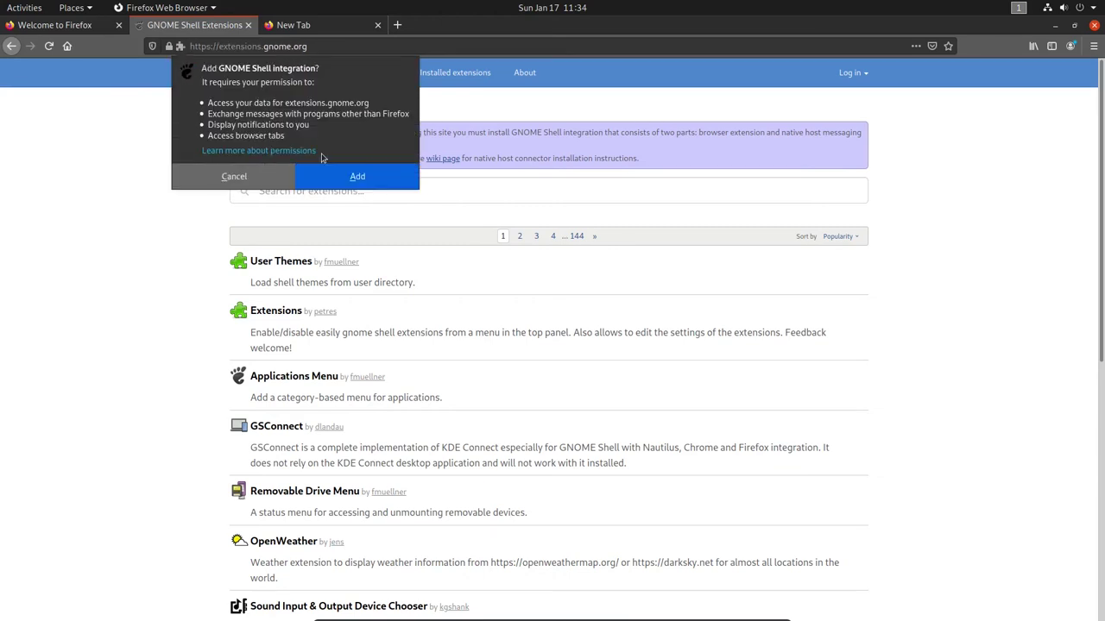
click(336, 182)
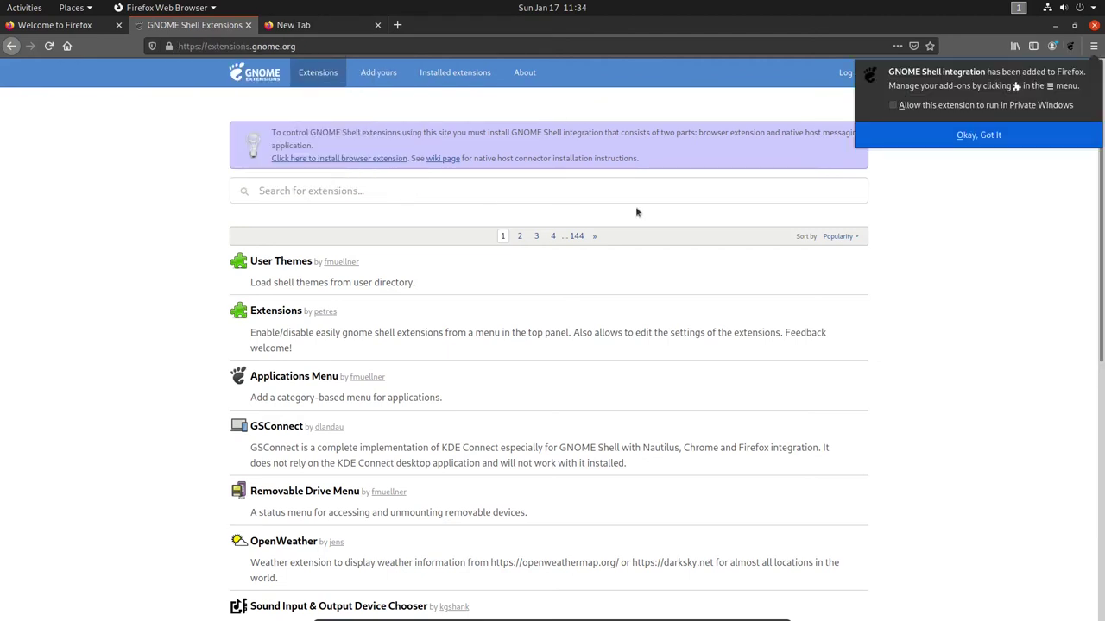
click(959, 144)
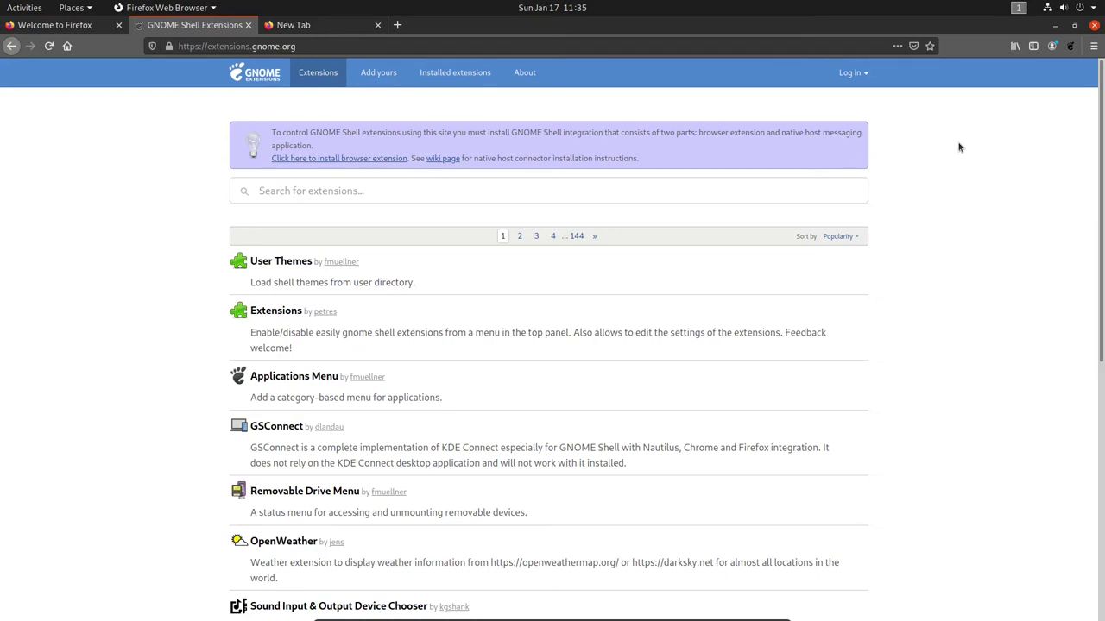
click(49, 46)
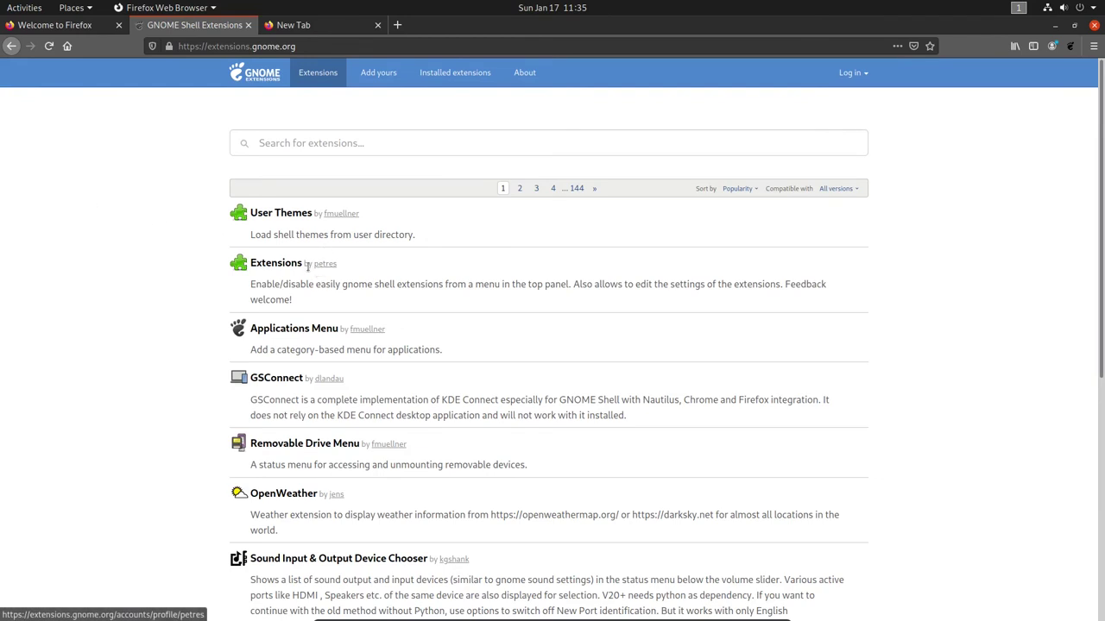
Open the OpenWeather extension's page and install the extension
click(276, 143)
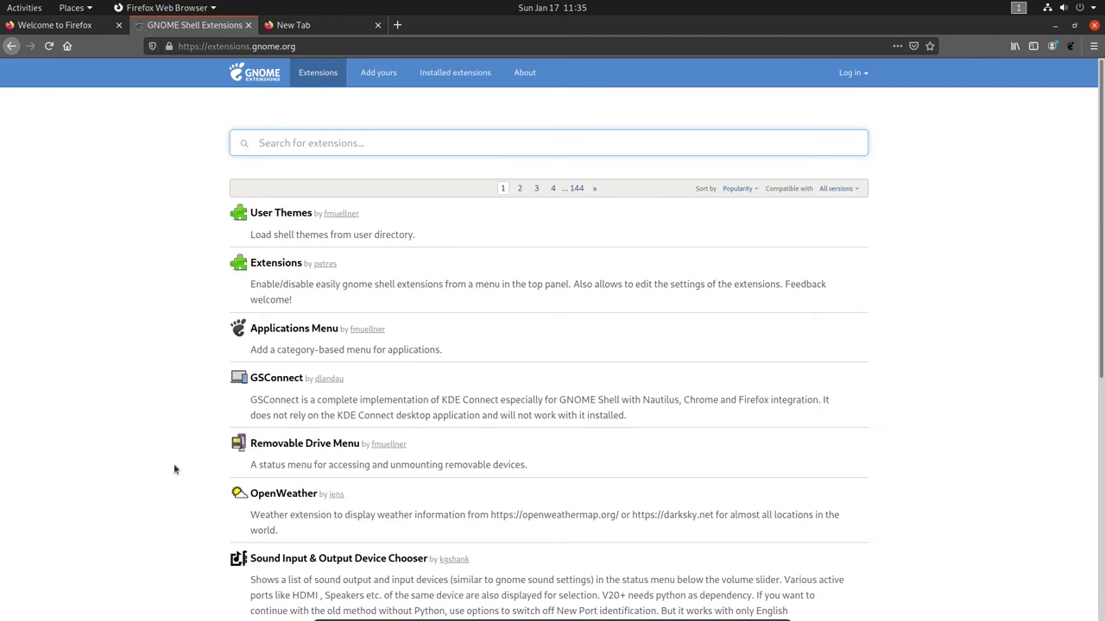
click(262, 493)
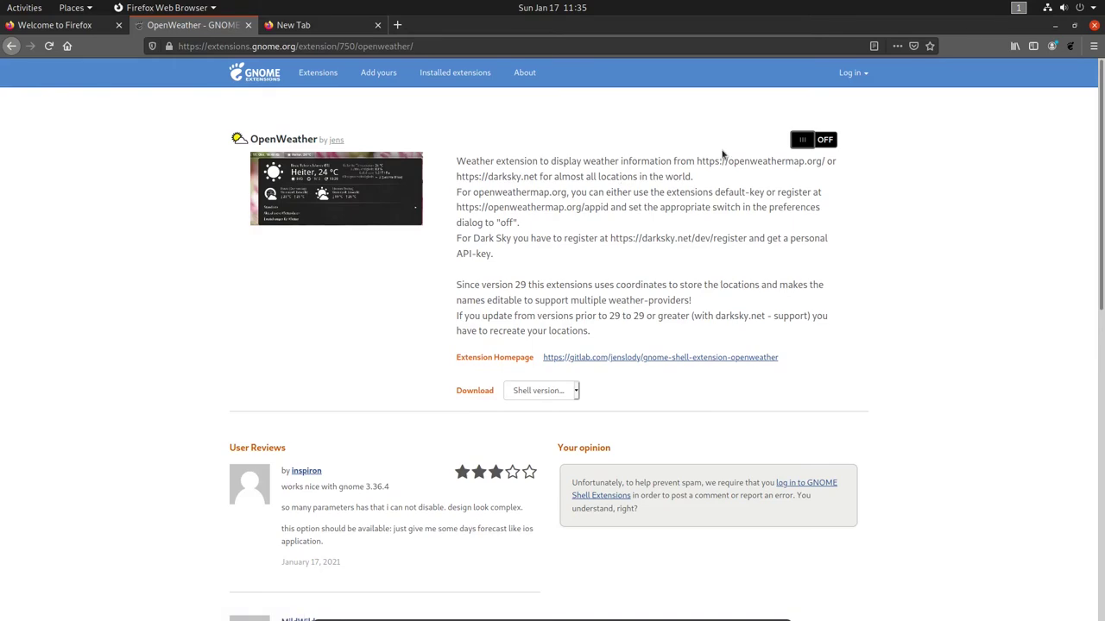
click(815, 140)
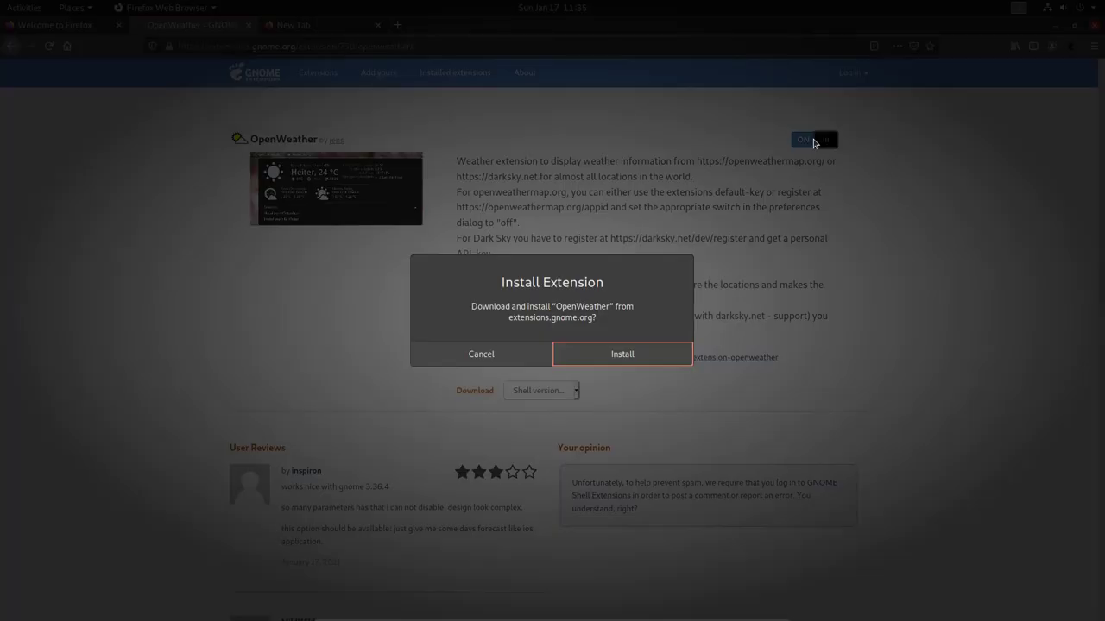
click(630, 365)
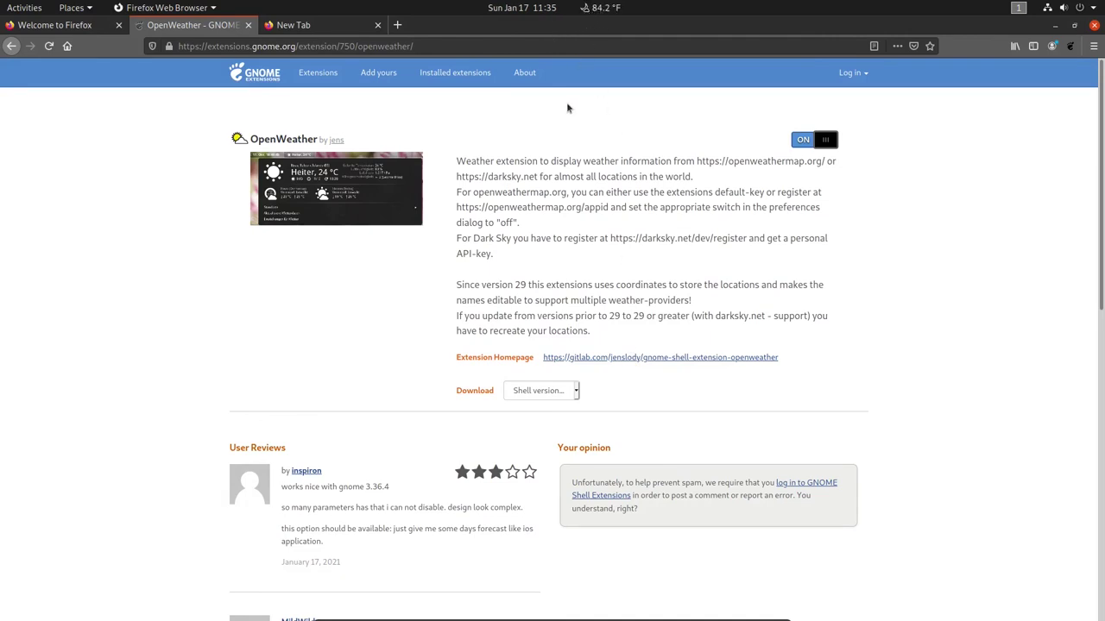
Open the OpenWeather extension's settings and move the window to the middle of the desktop
click(593, 10)
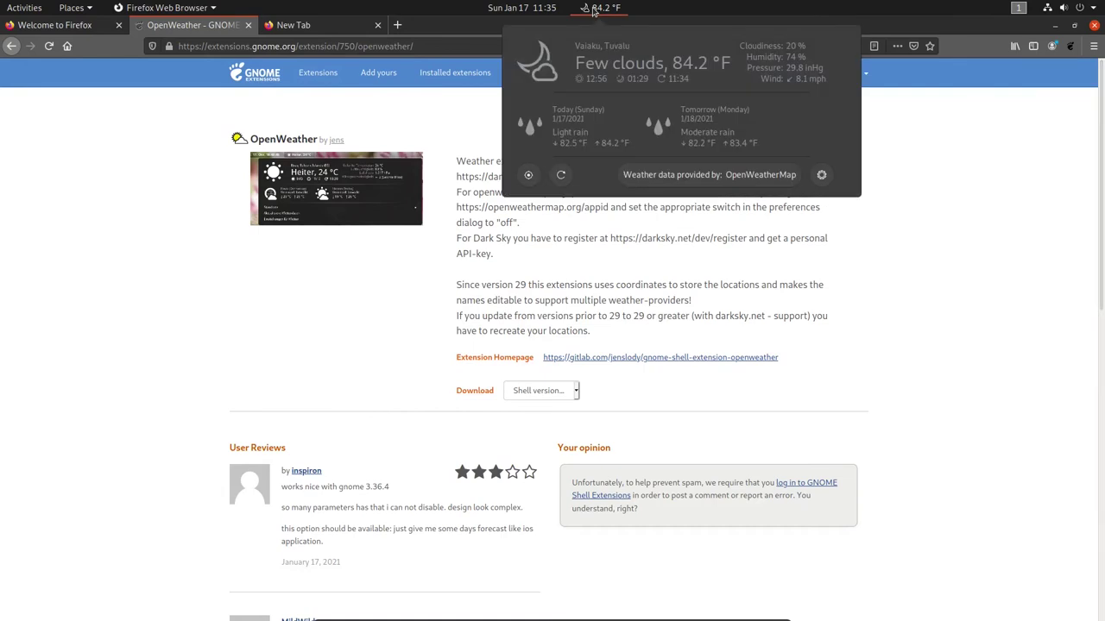
click(821, 177)
click(138, 7)
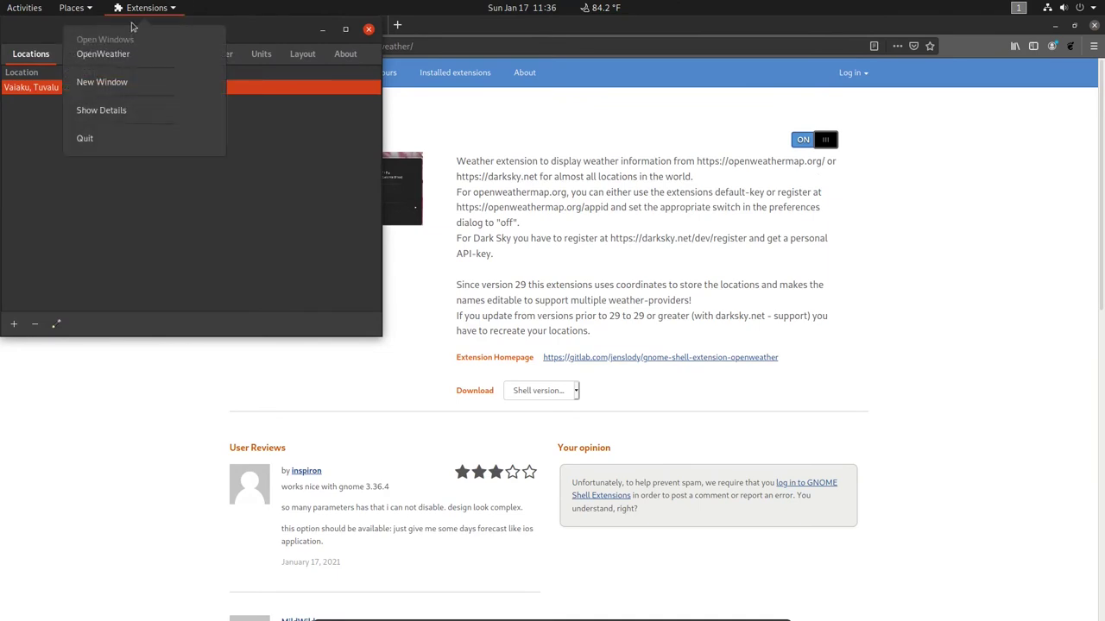
click(38, 25)
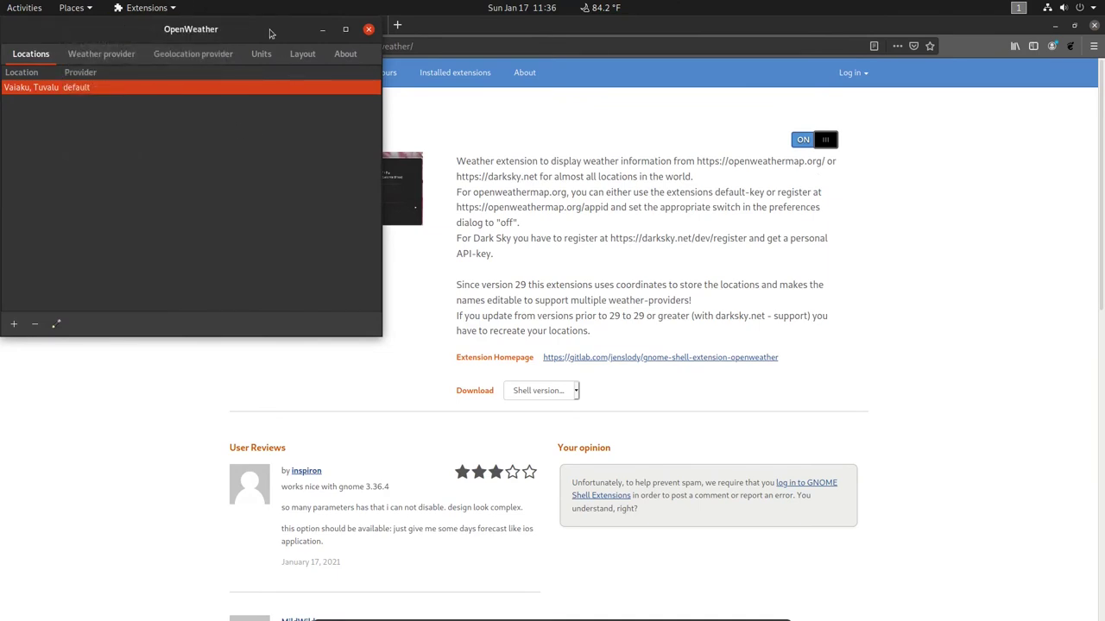
drag(269, 32, 636, 193)
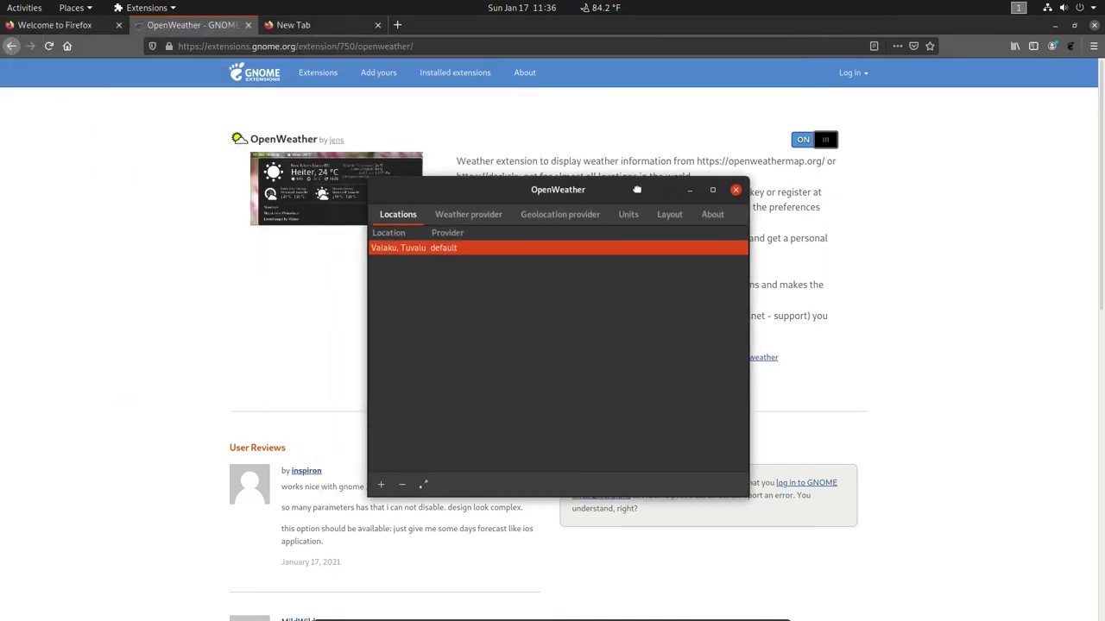
Add Asheville, Buncombe County, North Carolina, United States as an OpenWeather location, searching for "Asheville North Carolina" and keeping the default weather provider
click(380, 484)
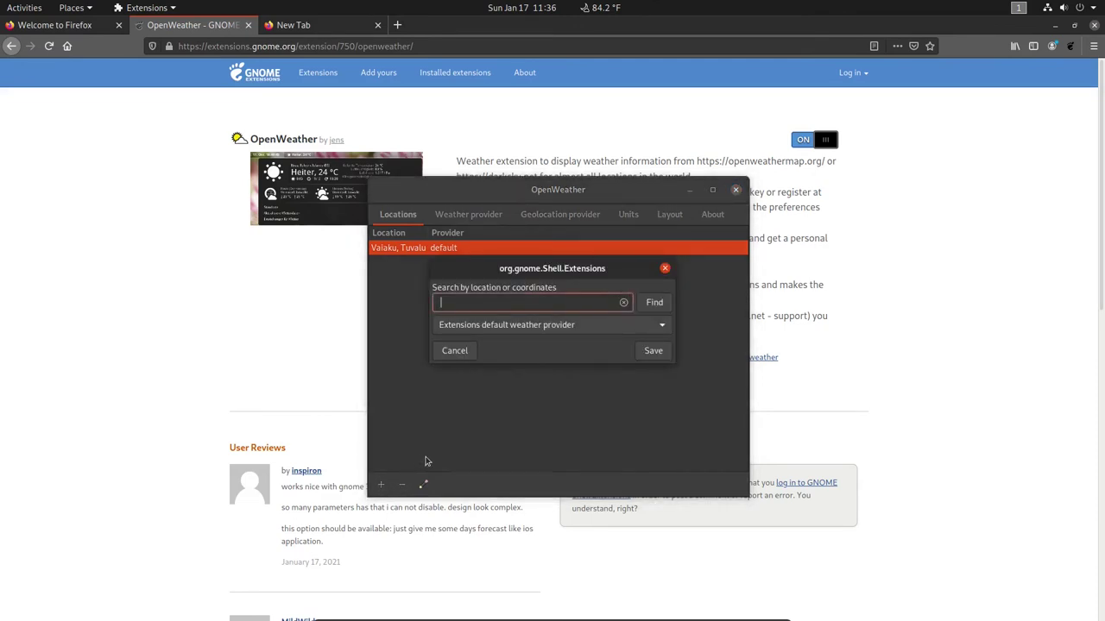
text(Asheville North Carolina)
click(653, 302)
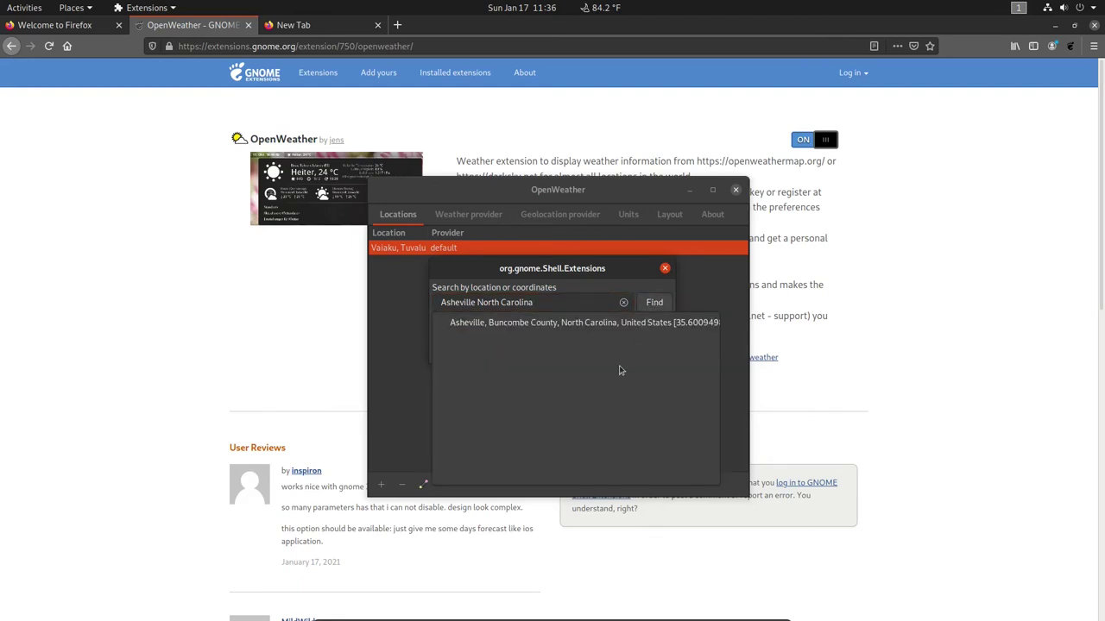
click(563, 323)
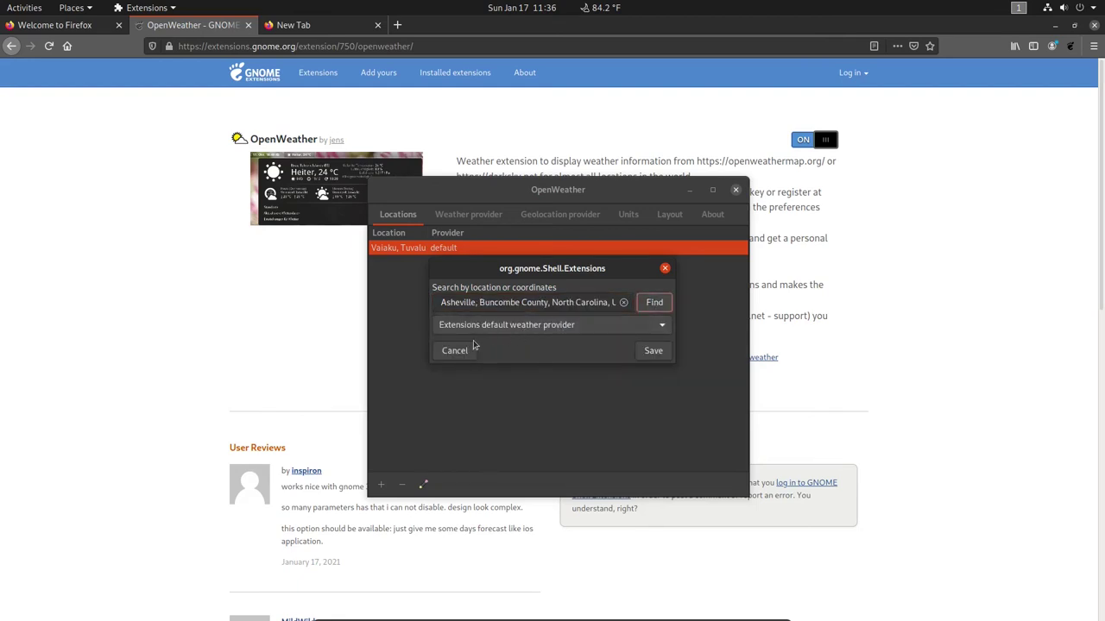
click(656, 354)
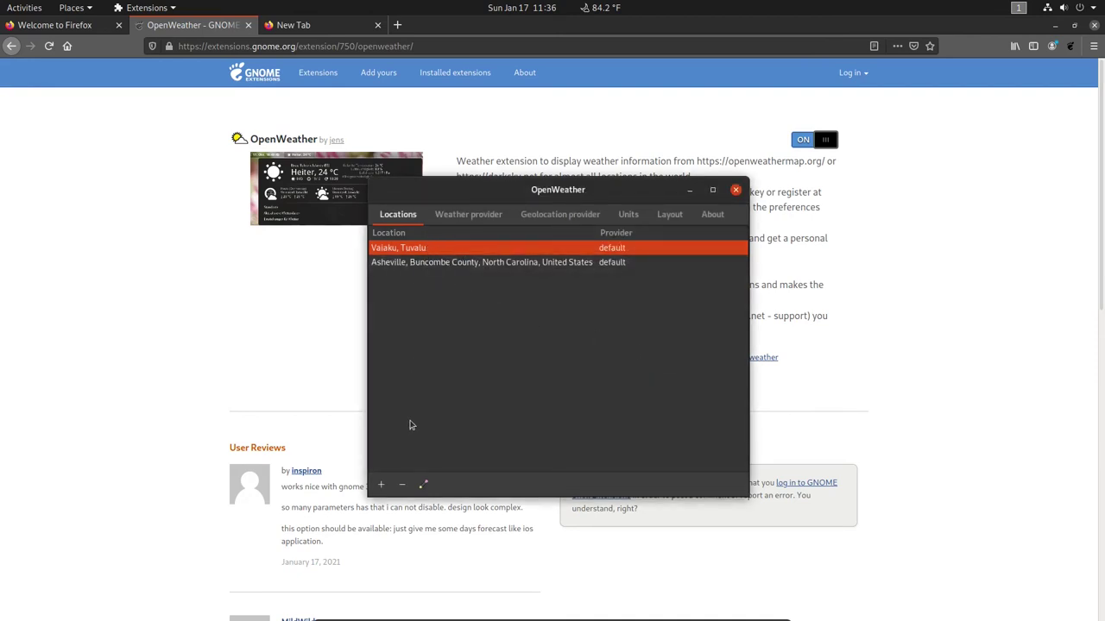
Remove the Vaiaku, Tuvalu location from OpenWeather and close the extension's settings
click(401, 484)
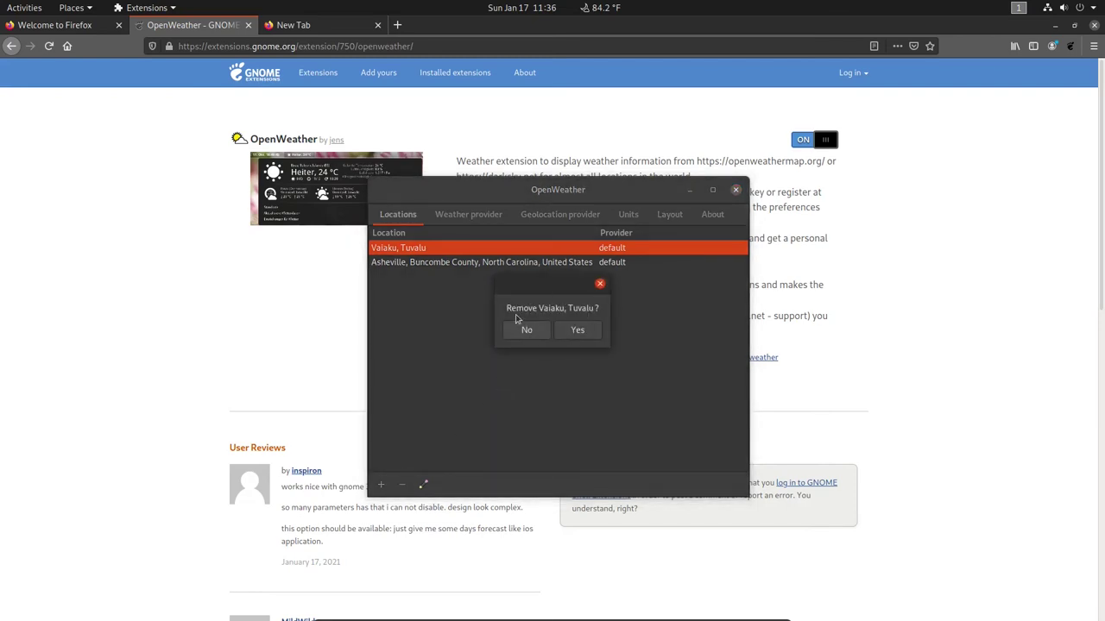
click(586, 337)
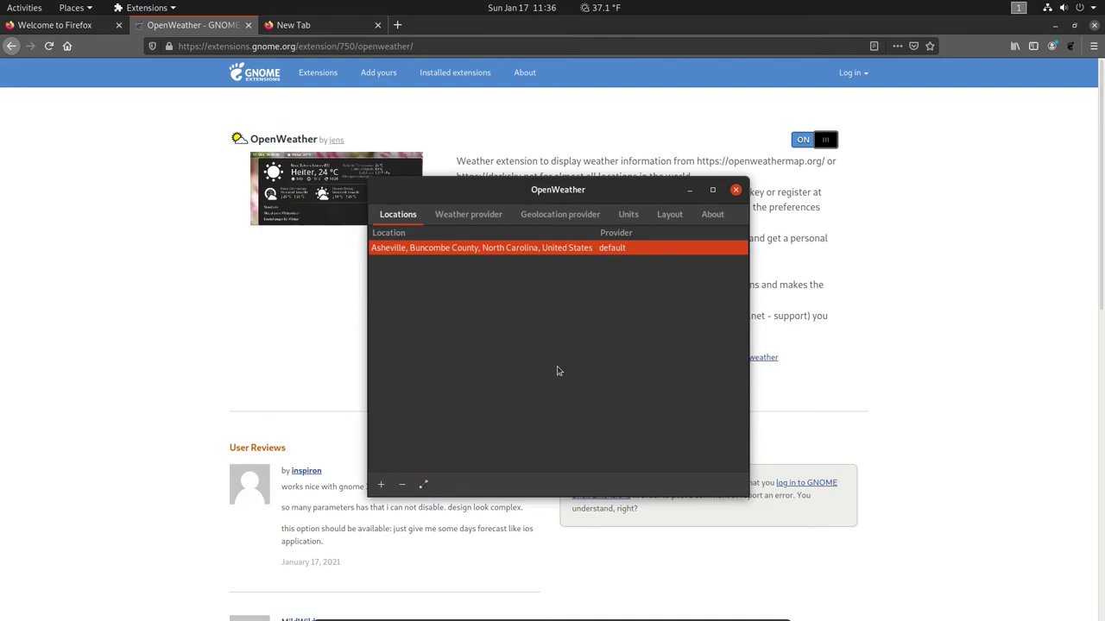
click(735, 189)
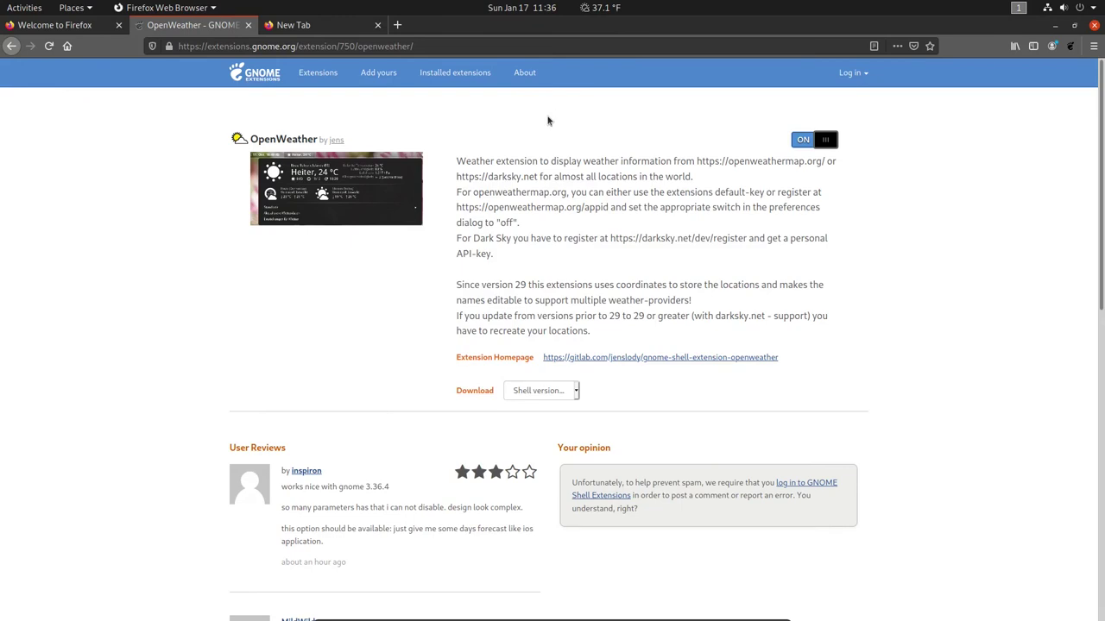
Search the GNOME extensions catalogue for "clip", install Clipboard Indicator and view its clipboard options
click(309, 84)
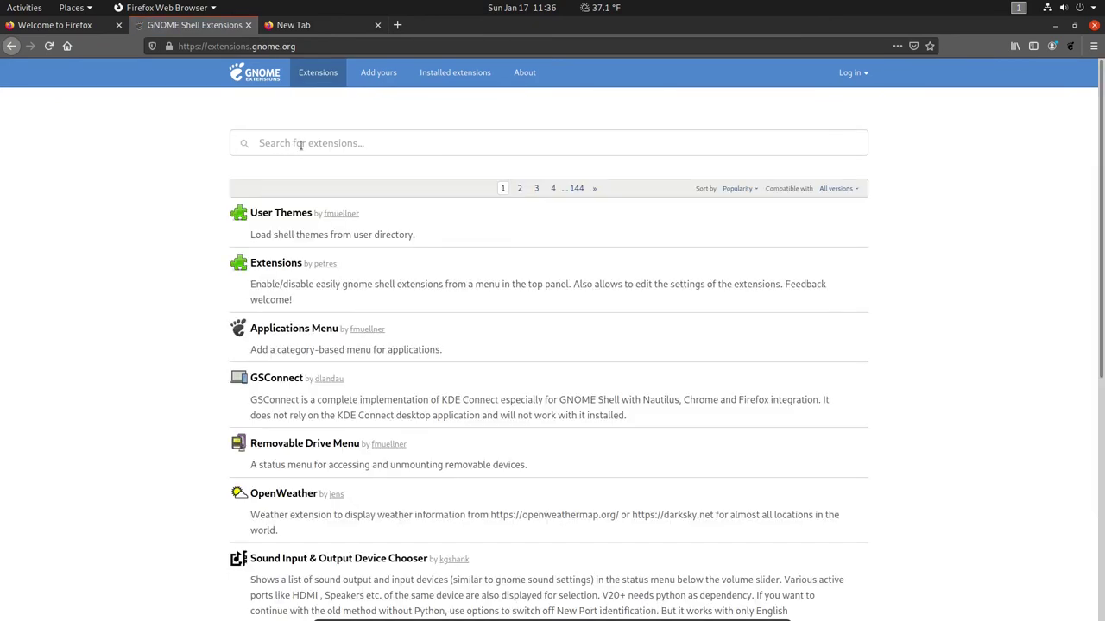
click(301, 145)
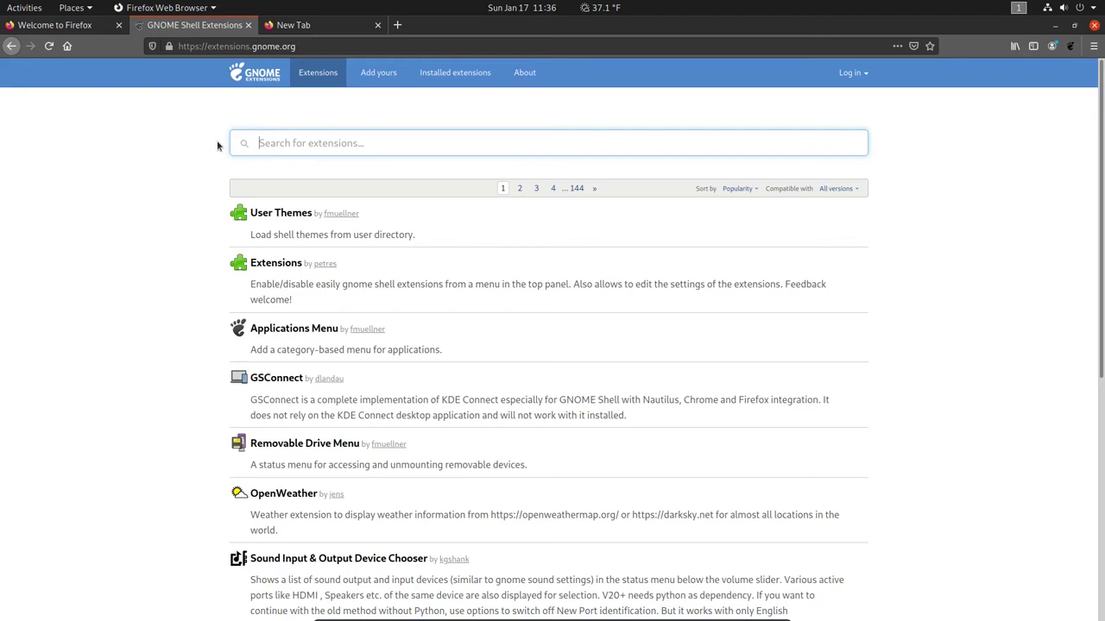
text(clip)
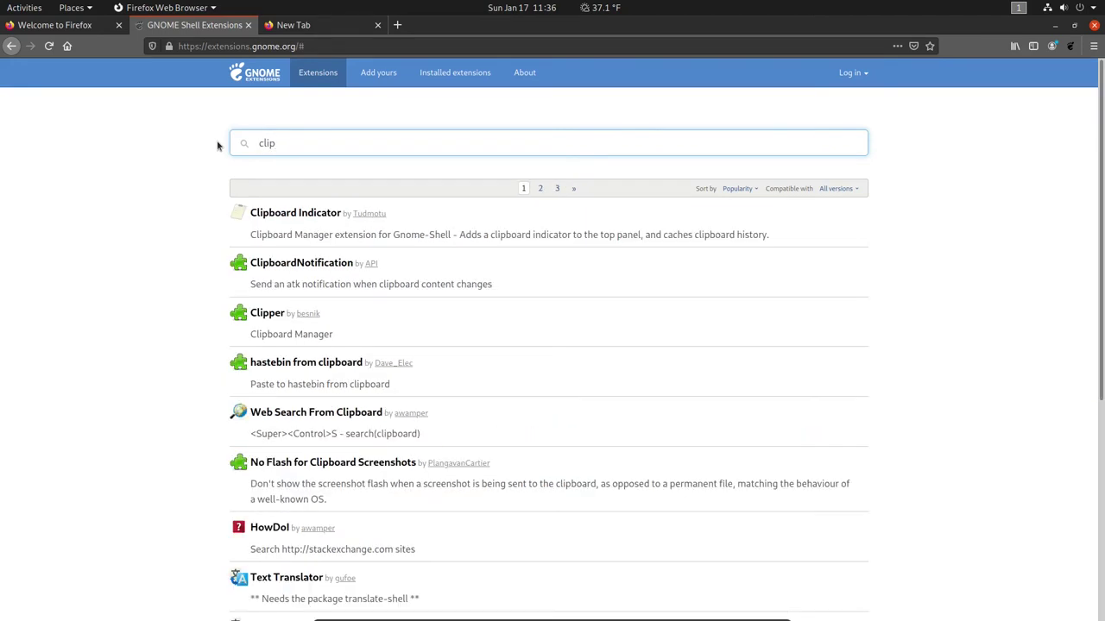
click(292, 214)
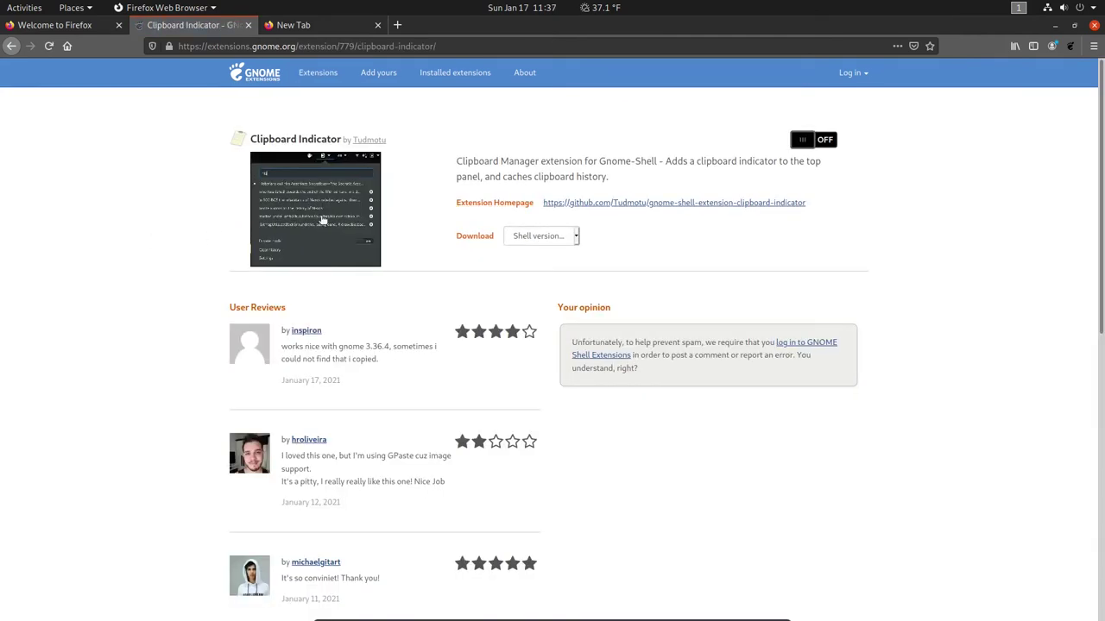
click(813, 142)
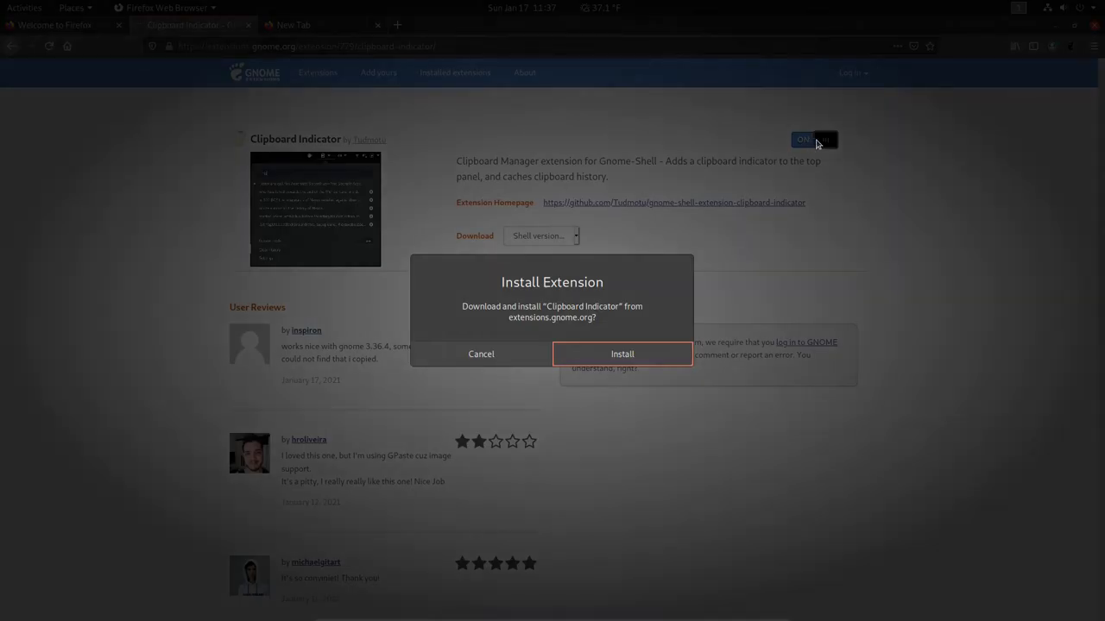
click(614, 359)
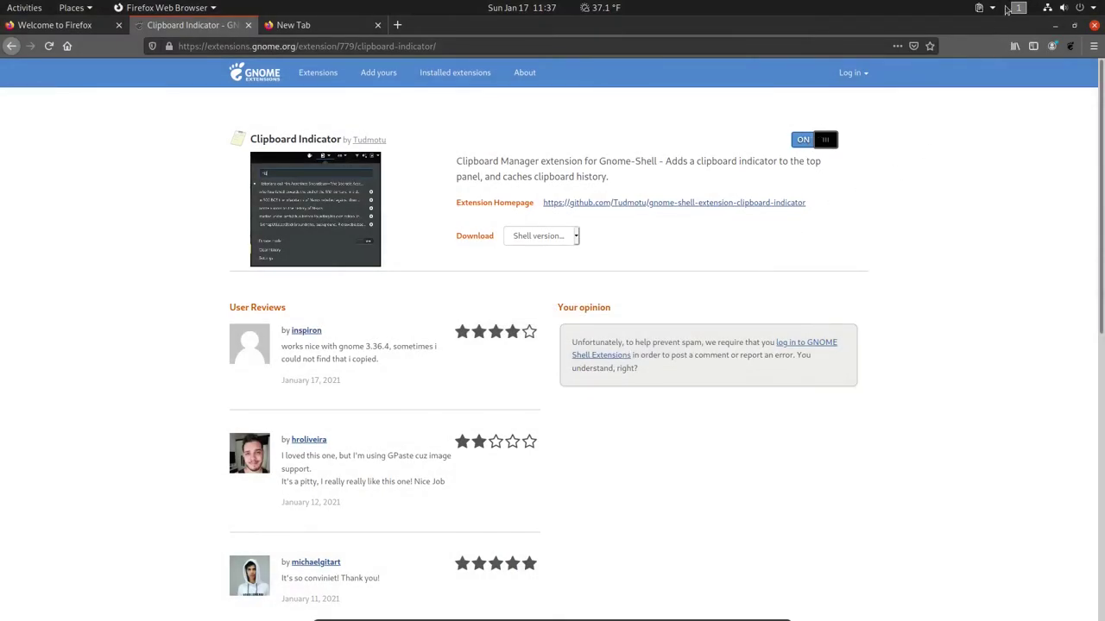
click(979, 9)
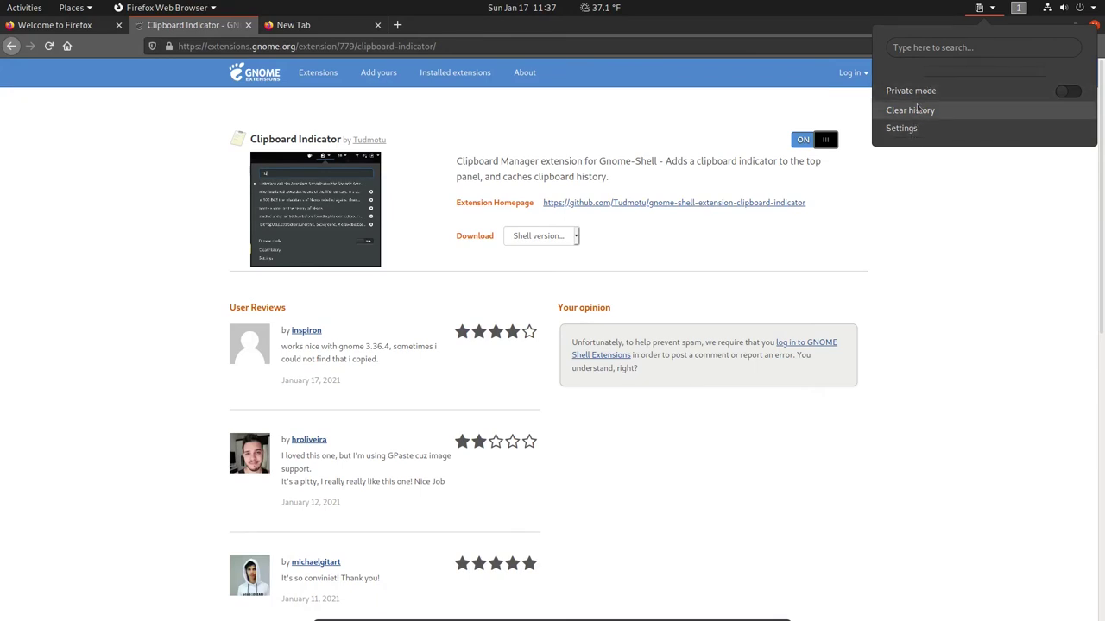
click(1006, 222)
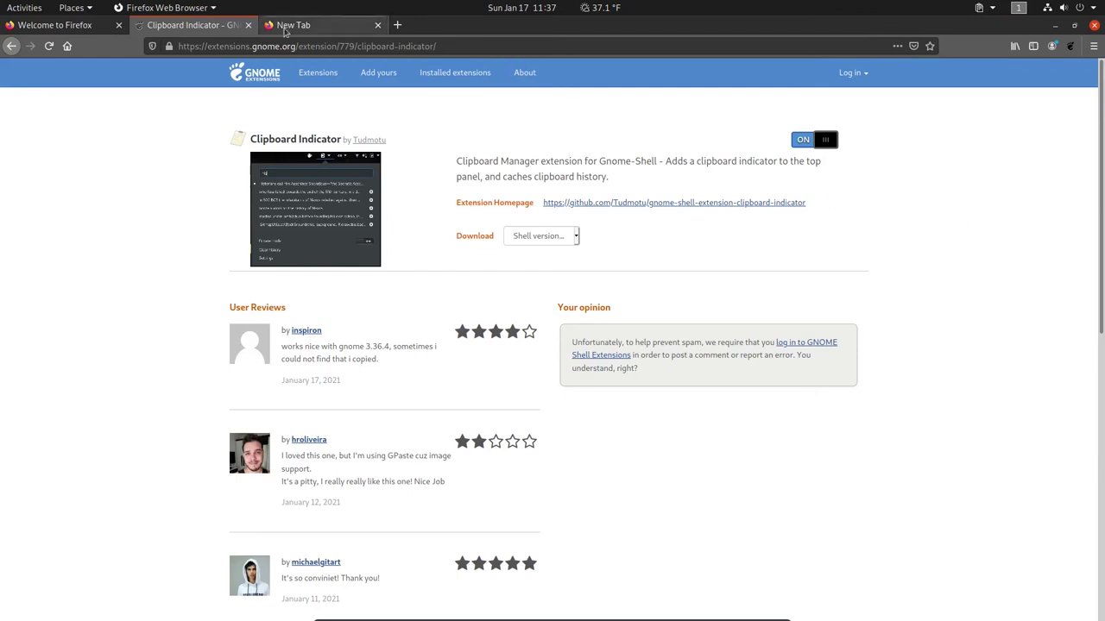
Search the GNOME extensions catalogue for "dash to dock" and install the Dash to Dock extension
click(318, 72)
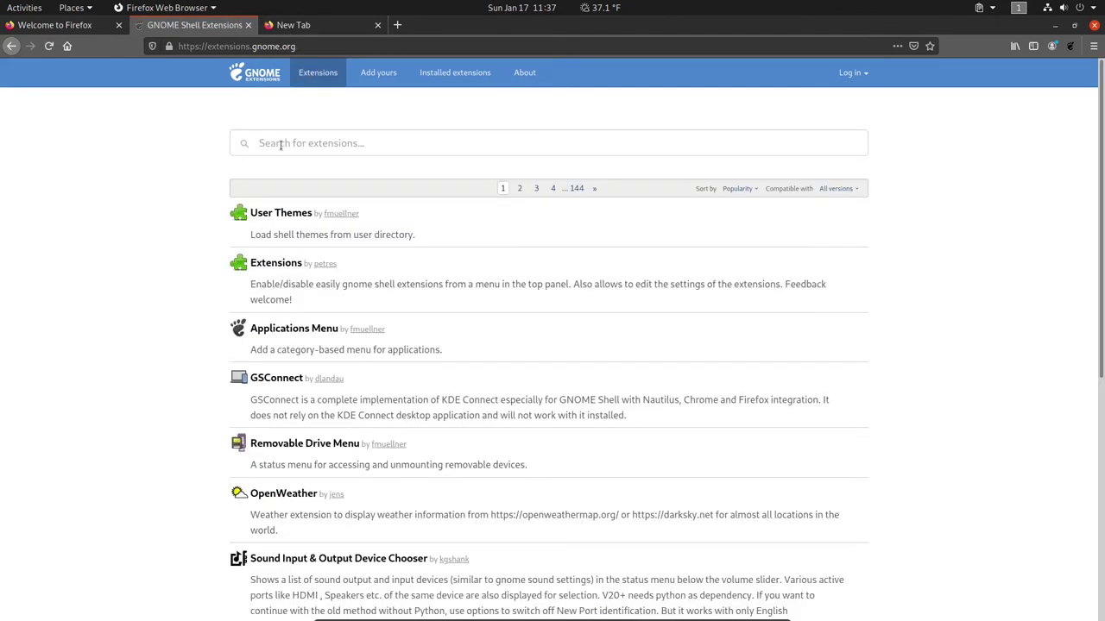
click(281, 144)
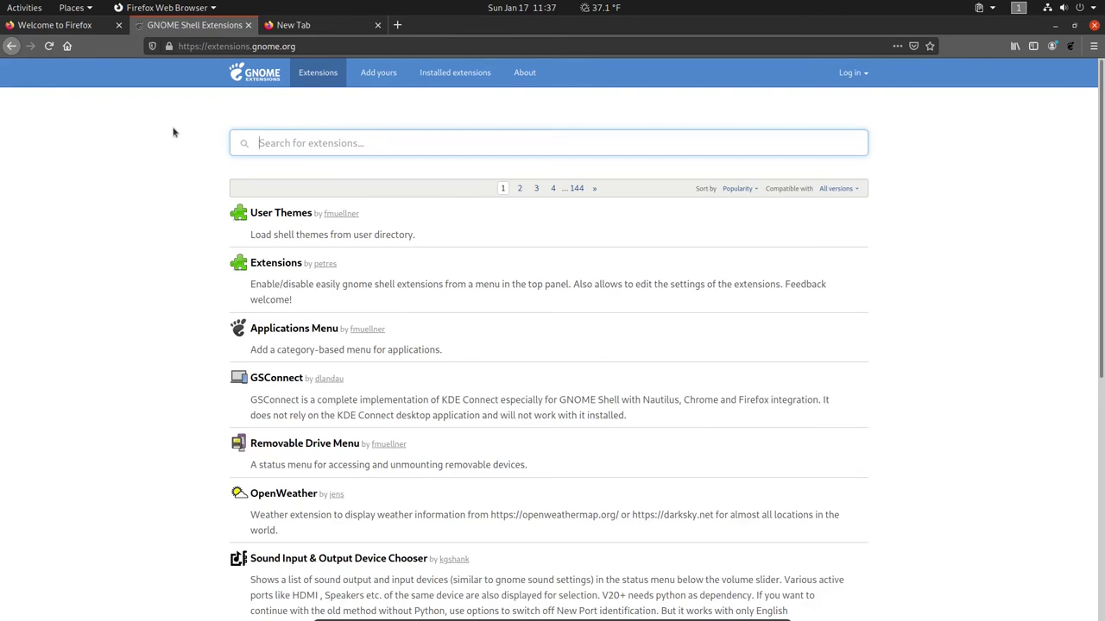
text(dash to dock)
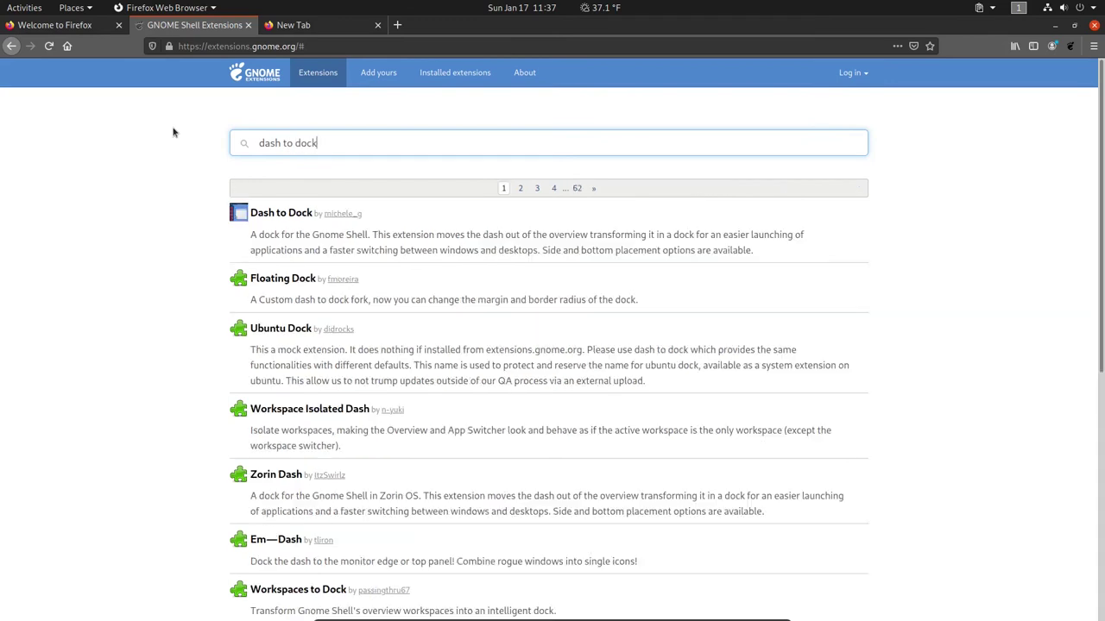
click(271, 220)
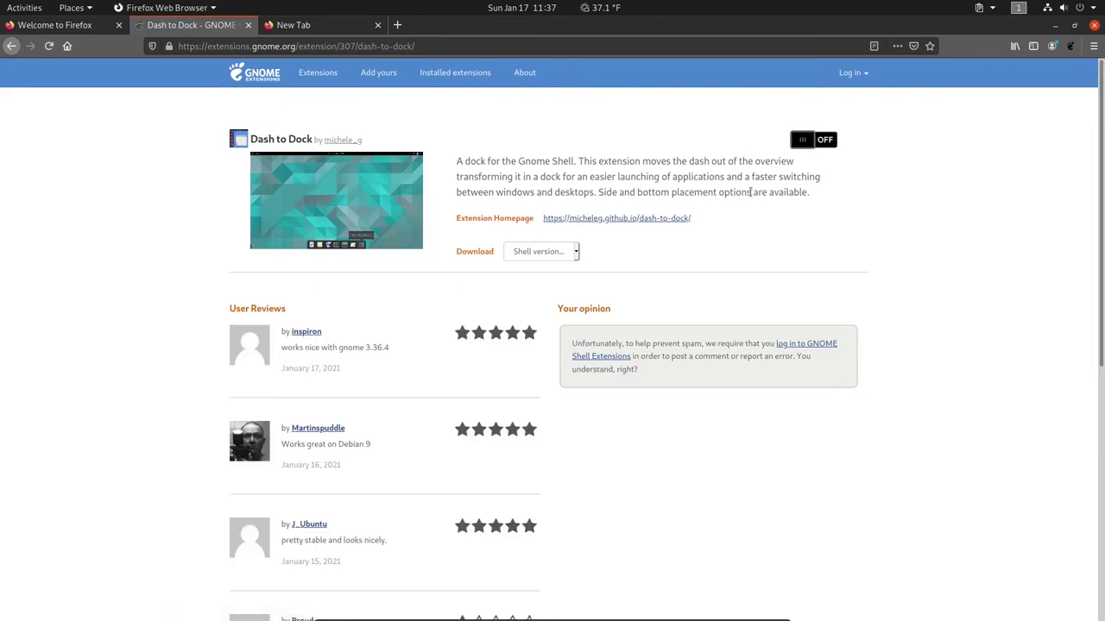
click(822, 143)
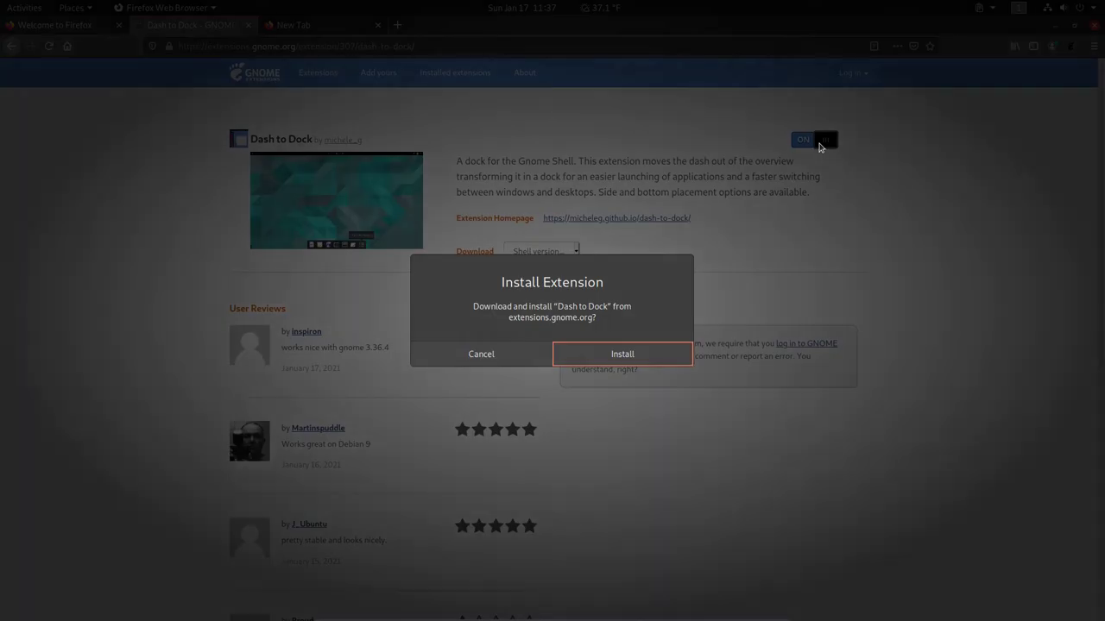
click(621, 355)
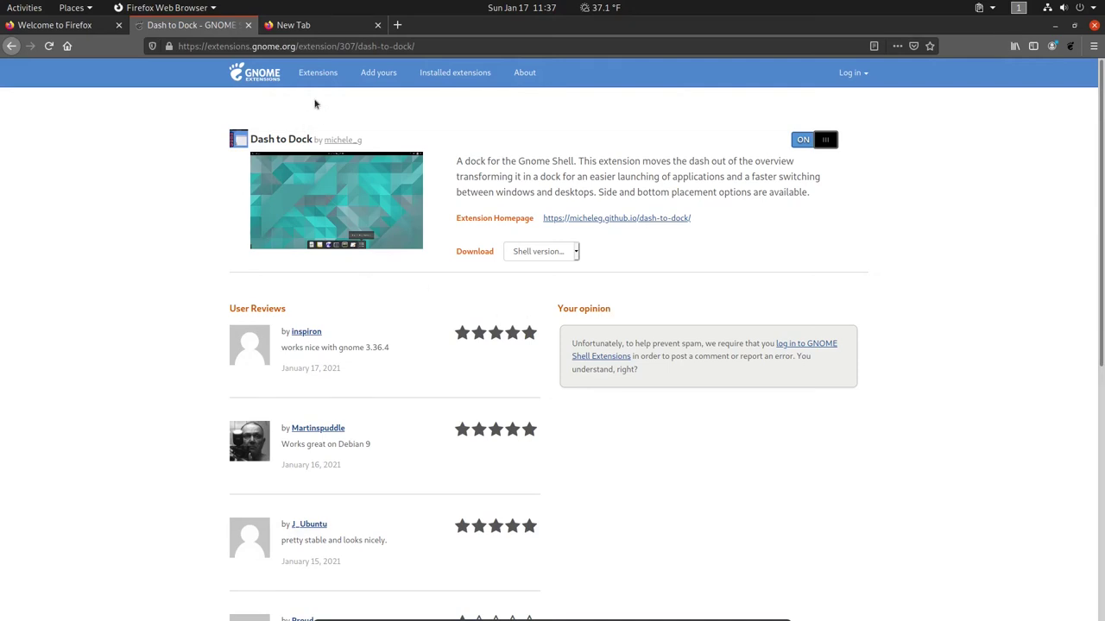
Search the extensions catalogue for "sound inp", install Sound Input & Output Device Chooser and check the sound devices in the system status area
click(319, 72)
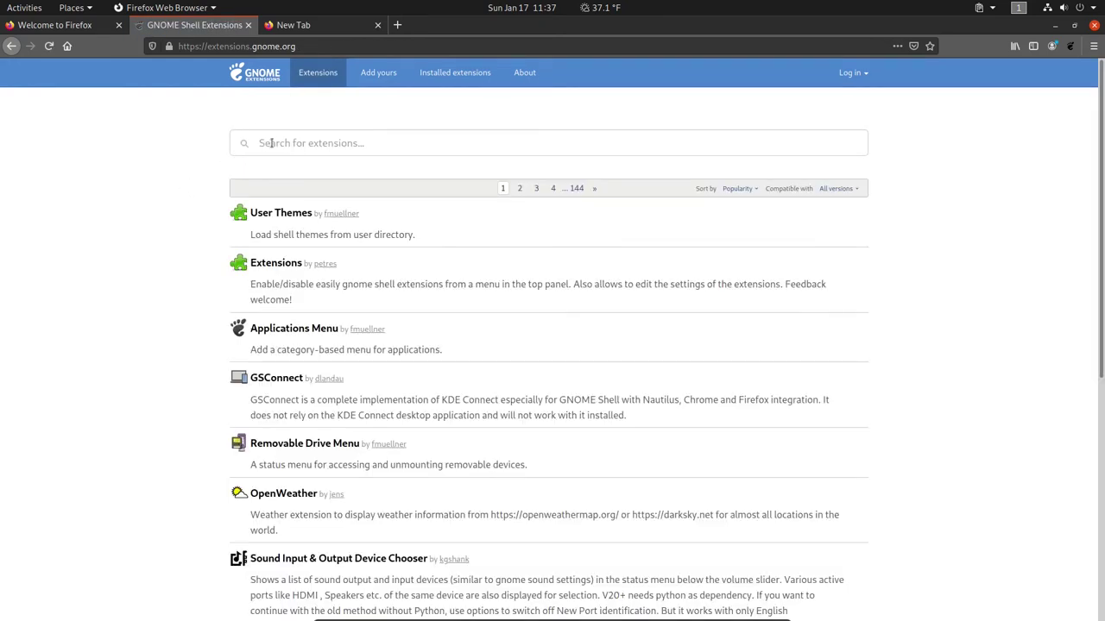
click(270, 144)
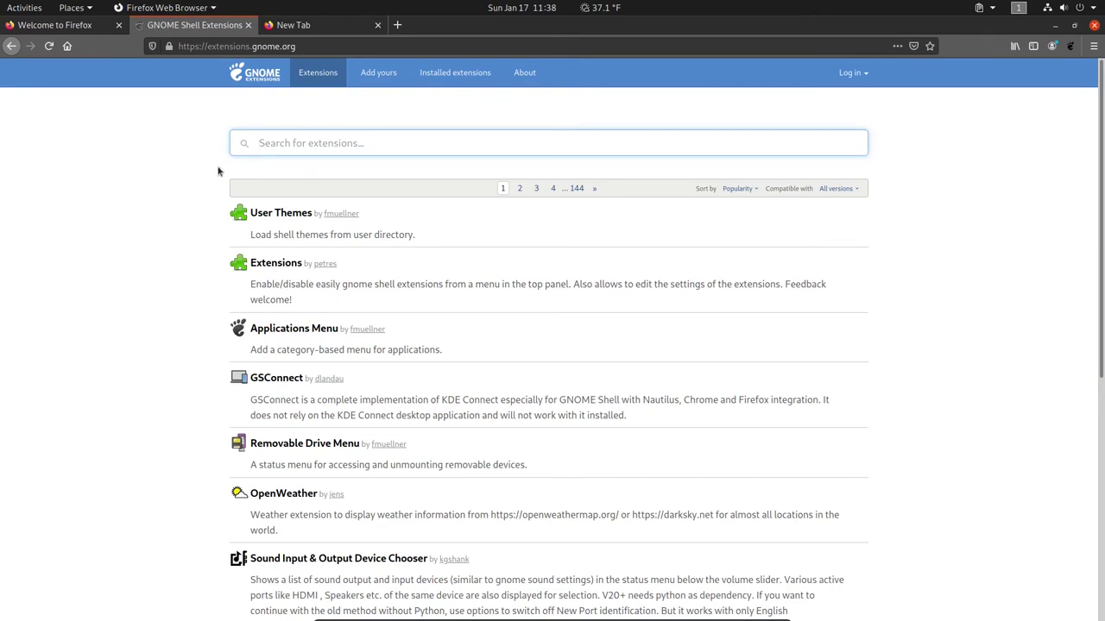
text(sound )
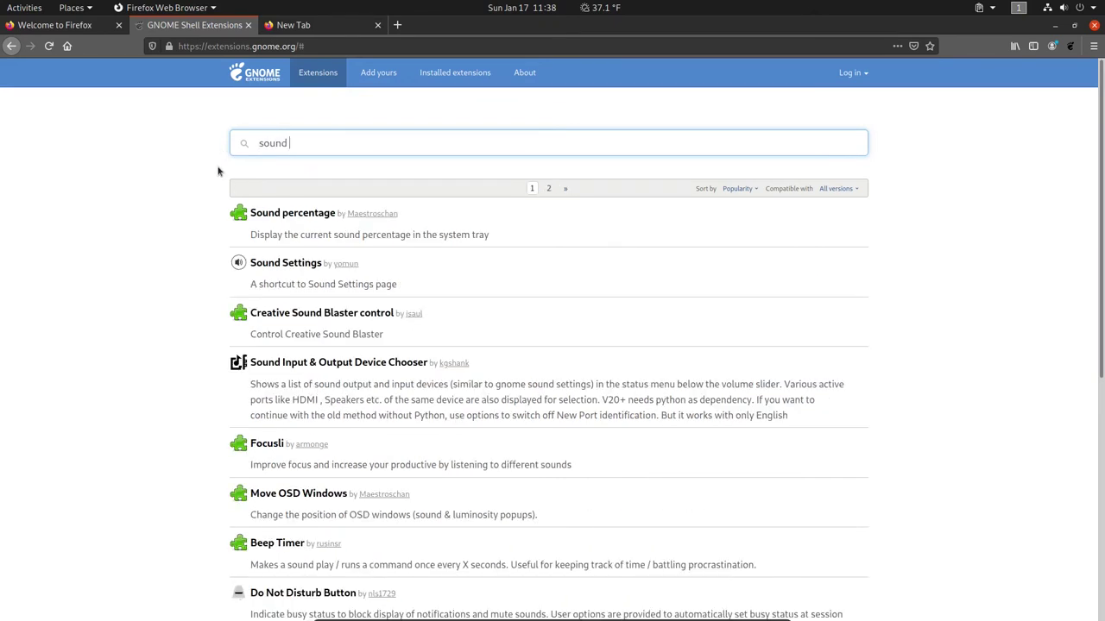
text(inp)
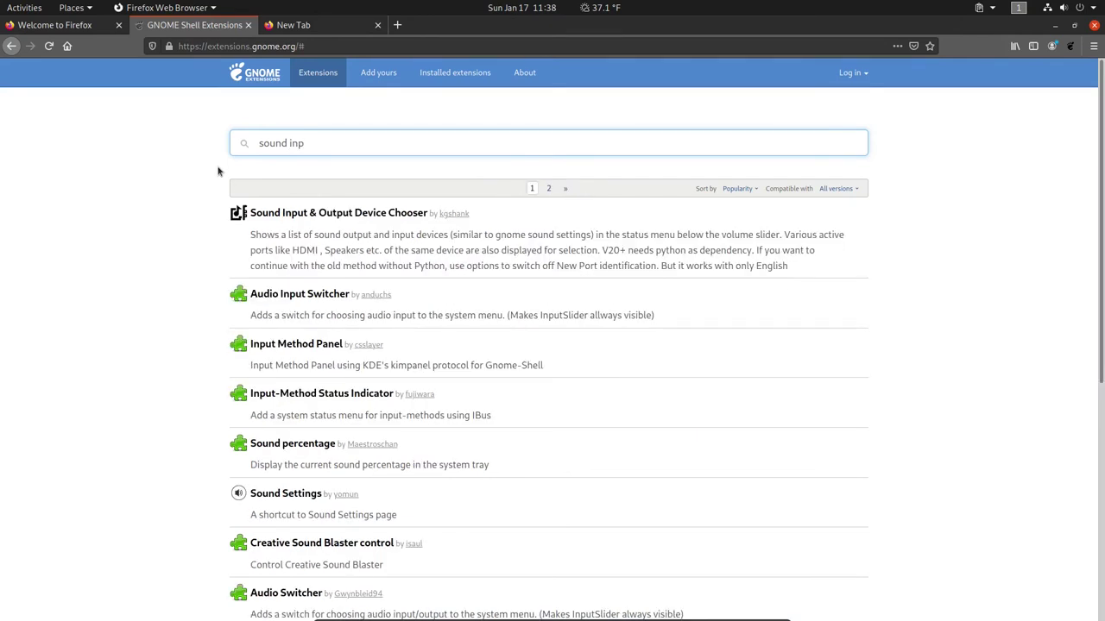
click(288, 215)
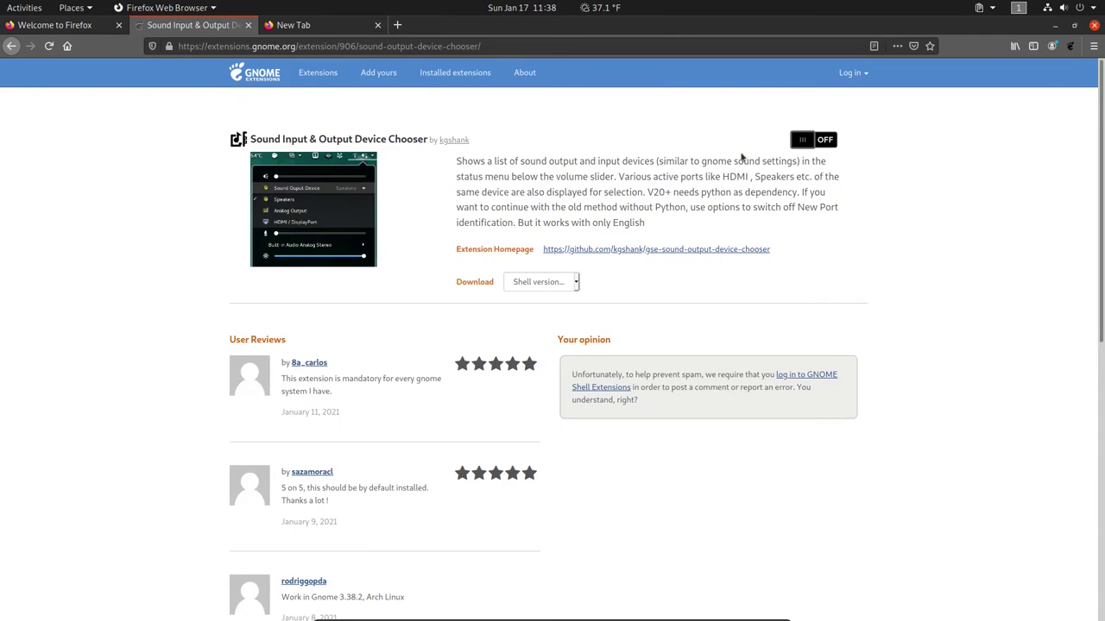
click(814, 140)
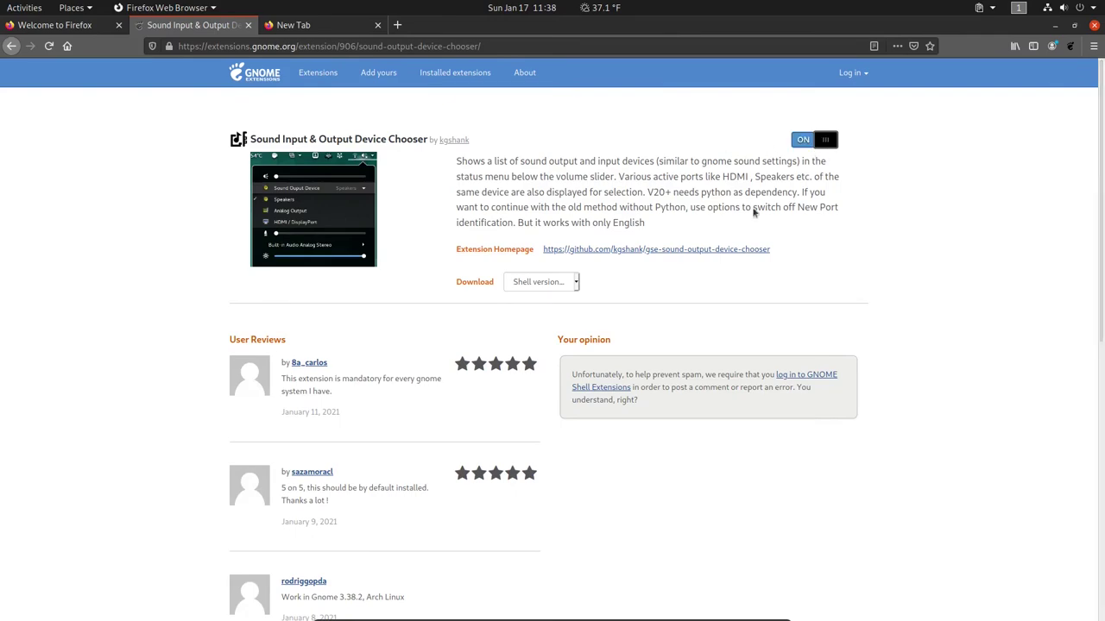
click(586, 354)
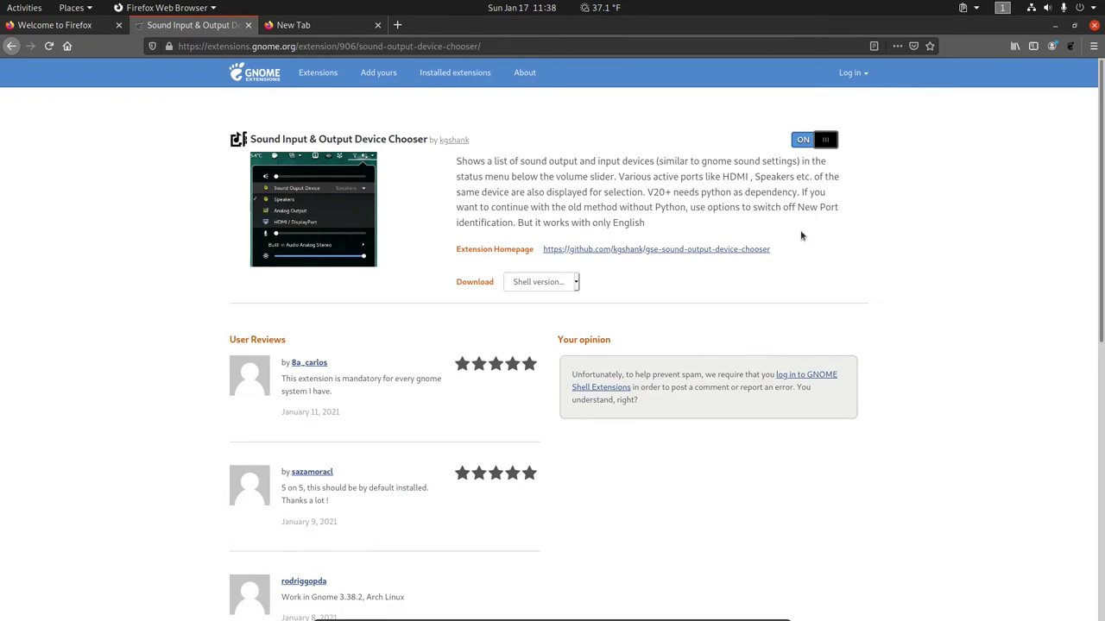
click(1047, 10)
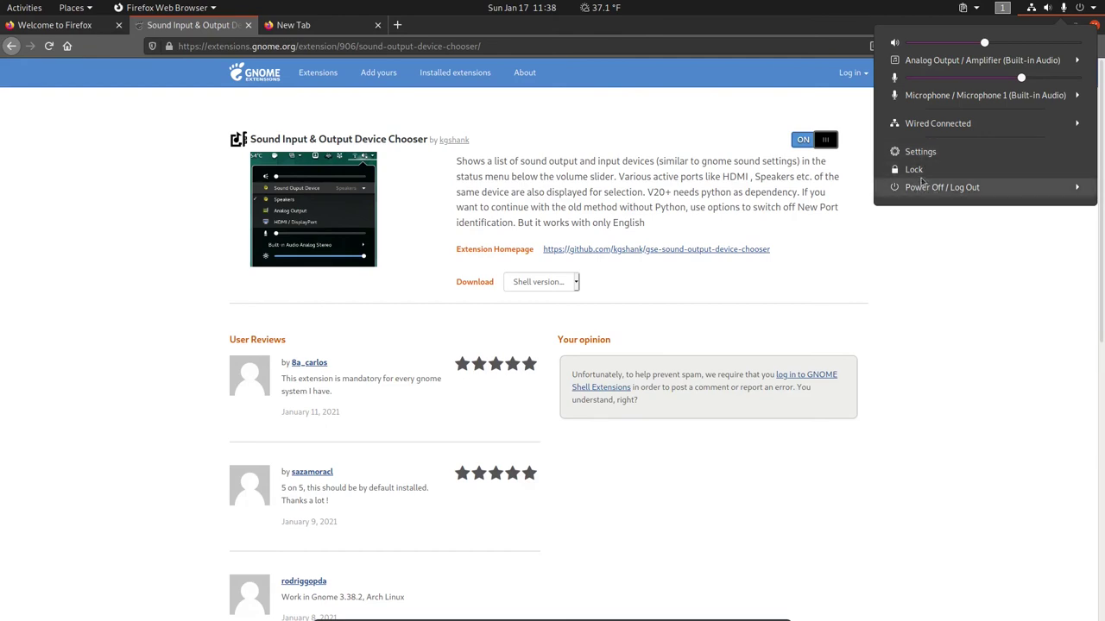
click(948, 262)
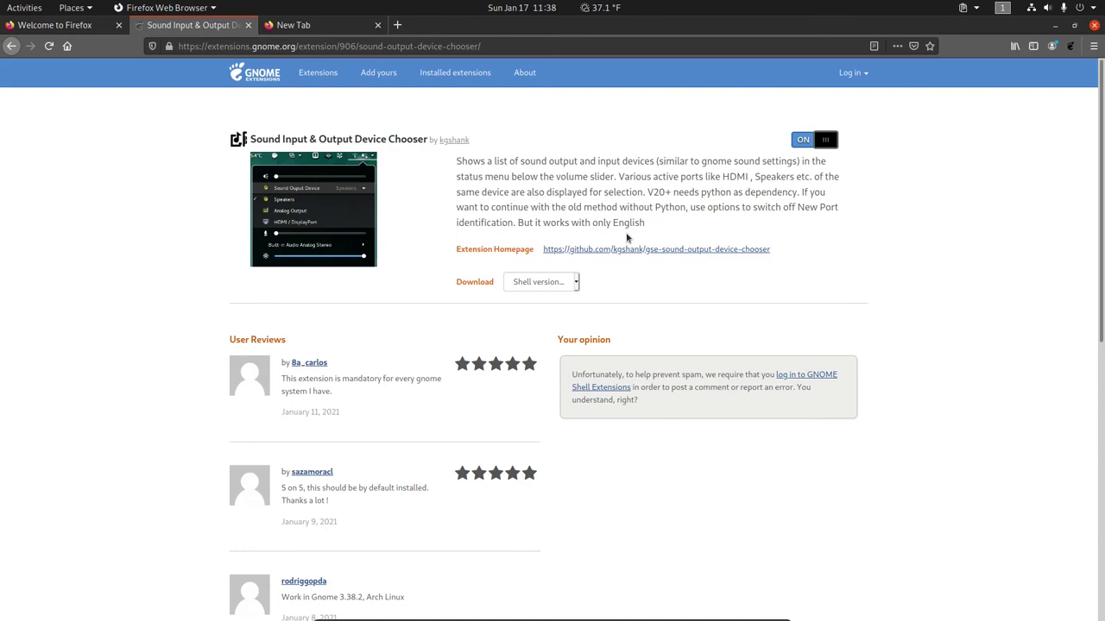
Quit the browser with all its tabs and open the Extensions settings in Tweaks
click(1093, 28)
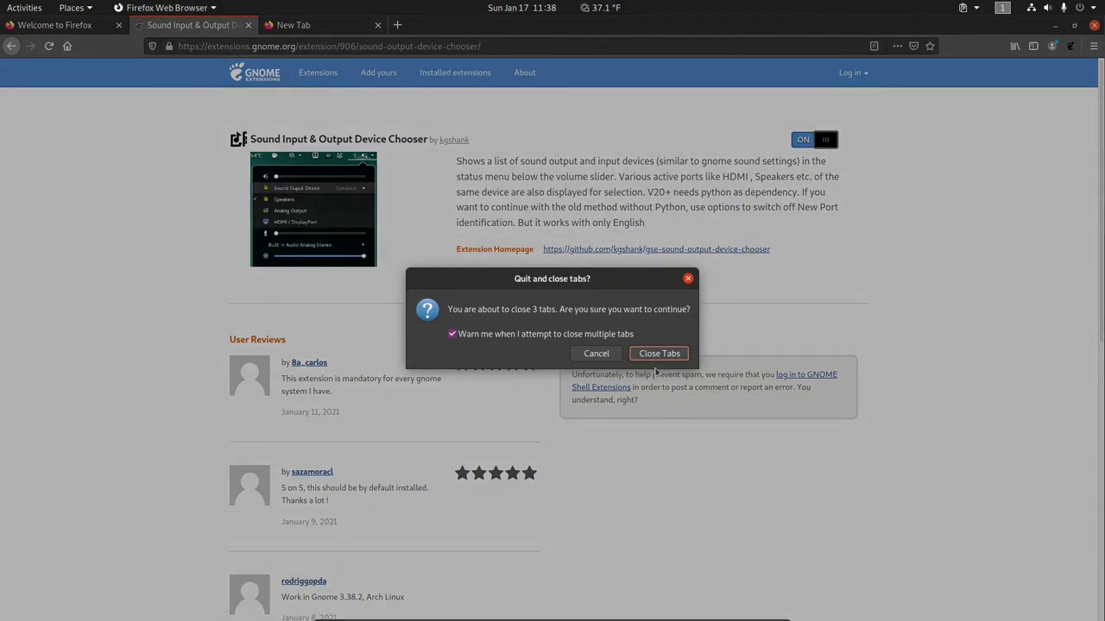
click(631, 356)
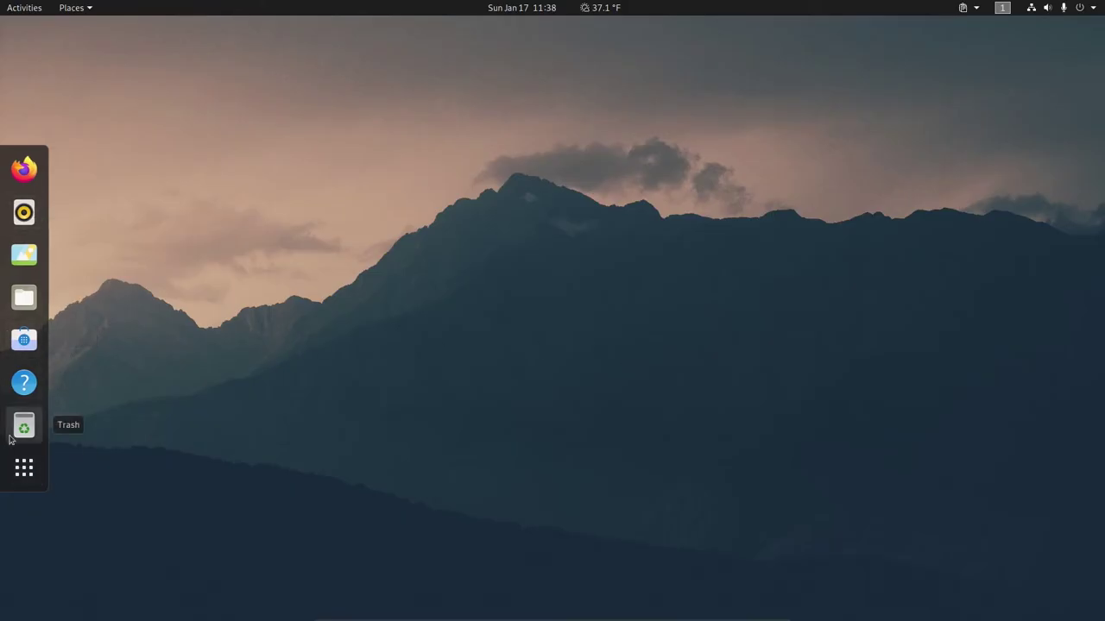
click(25, 467)
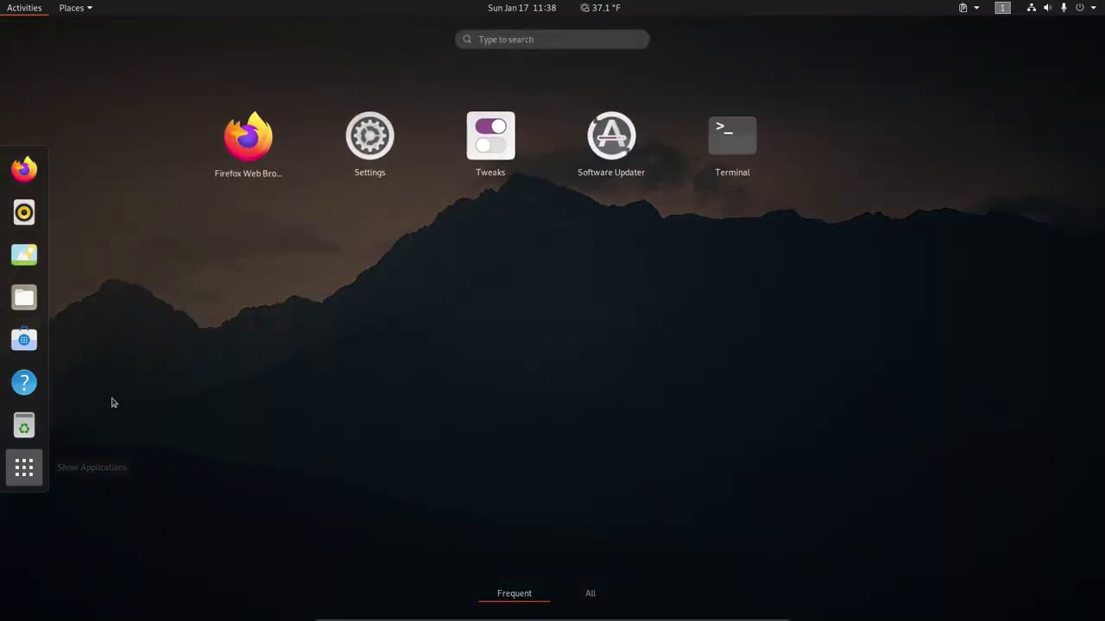
click(505, 144)
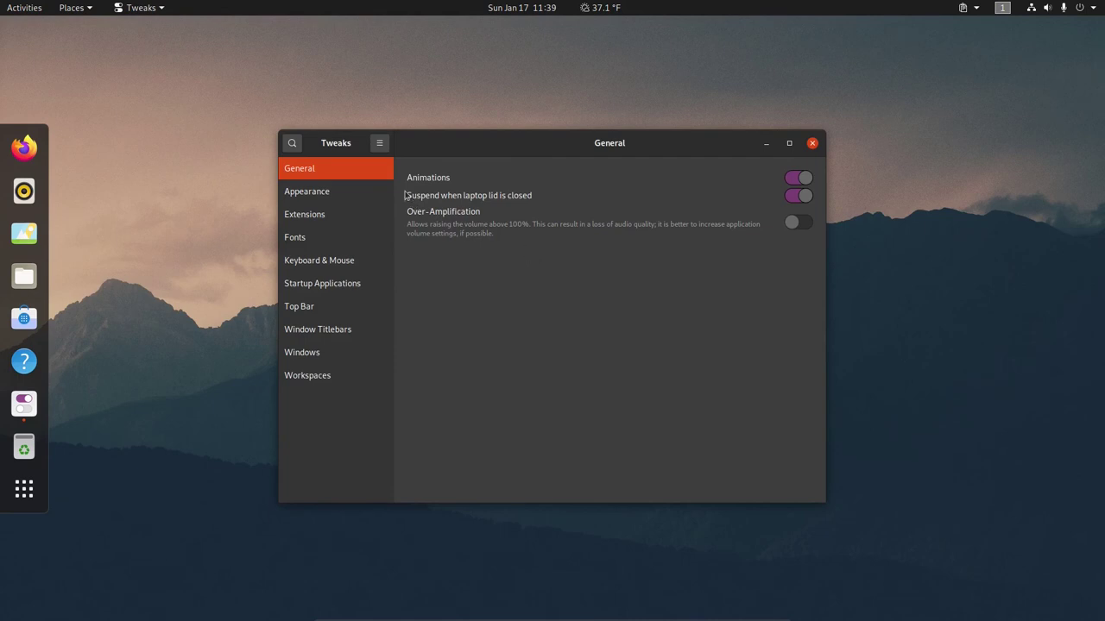
click(311, 221)
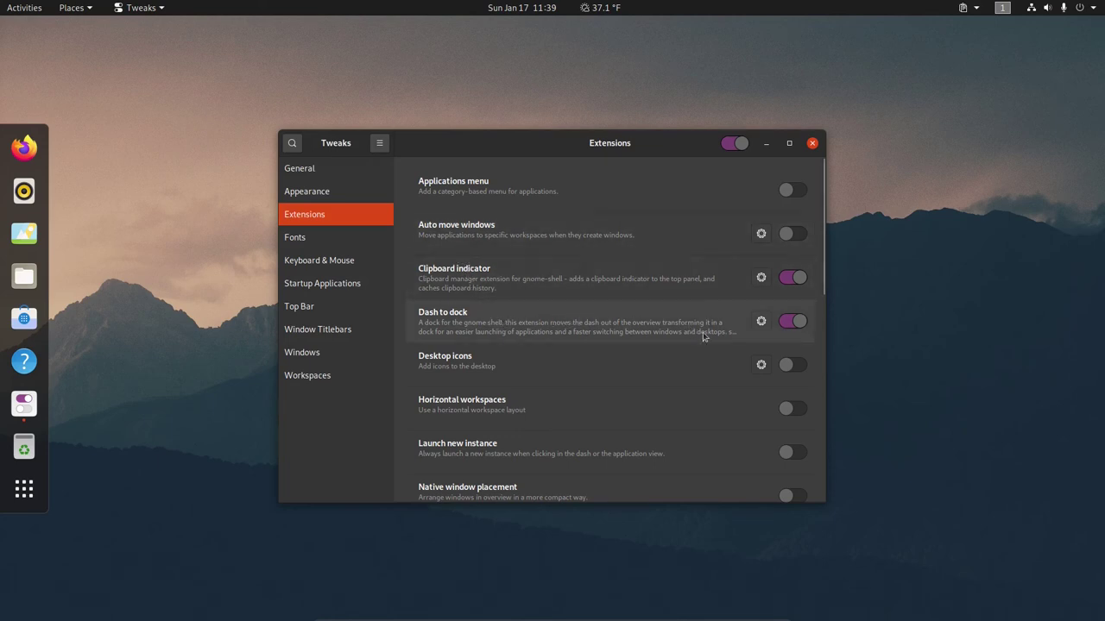
In the Dash to Dock settings, set the screen position to Bottom, limit the icon size to 32 px and turn off Intelligent autohide
click(761, 322)
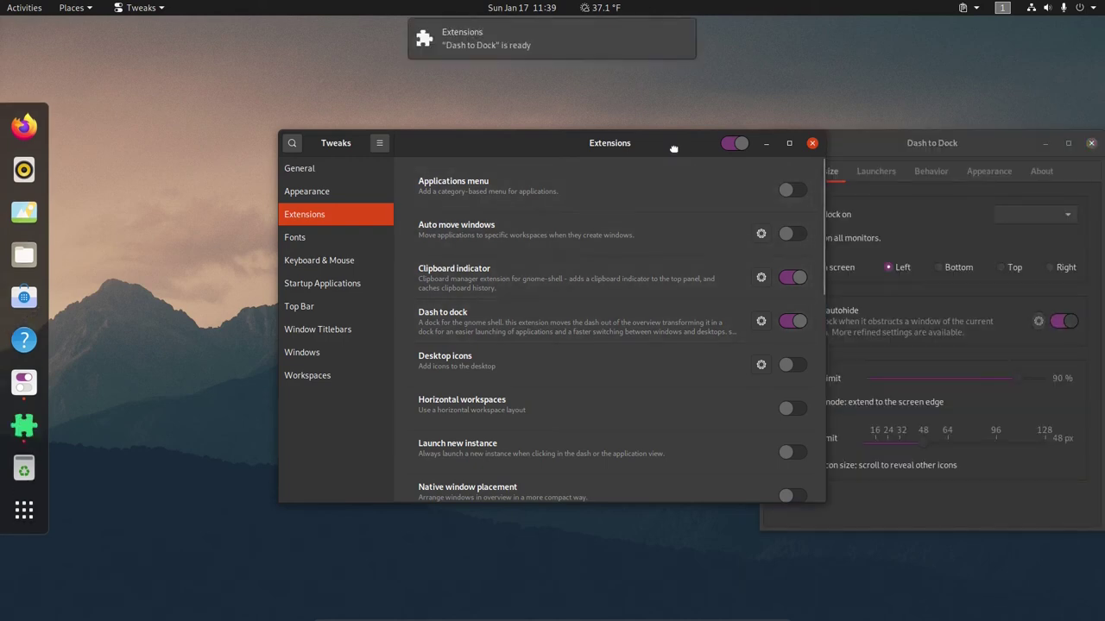
drag(675, 148, 442, 58)
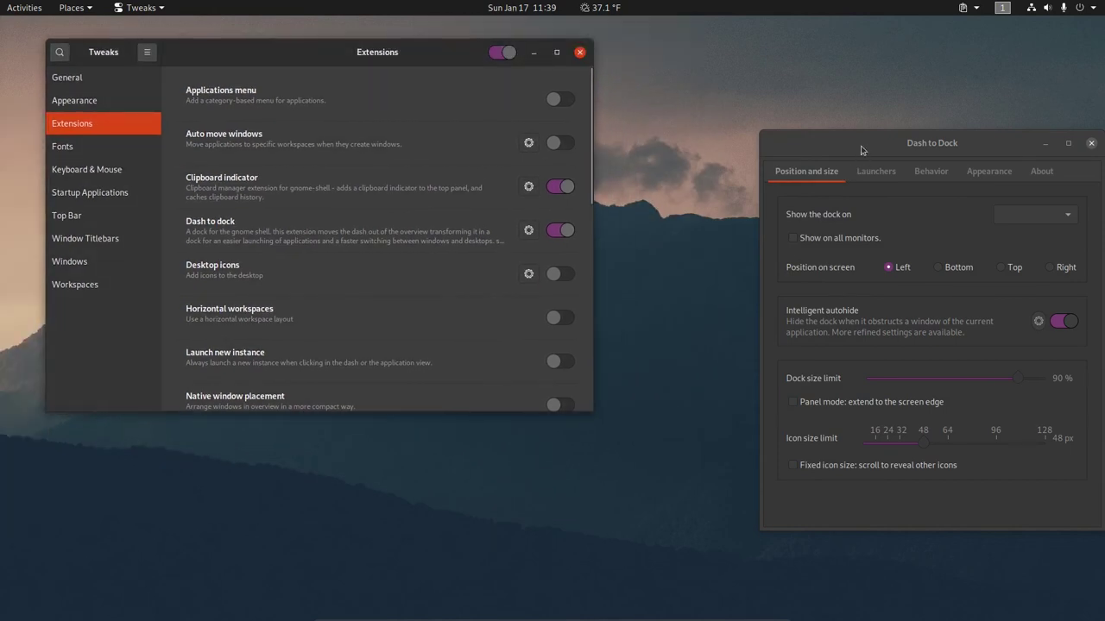
drag(863, 147, 716, 130)
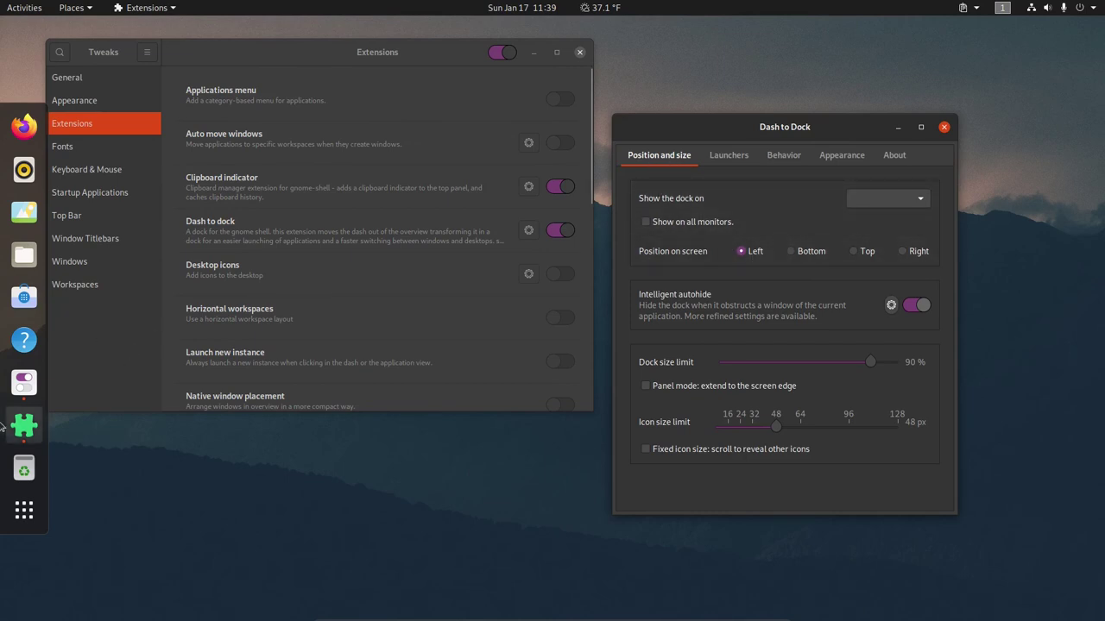
click(789, 251)
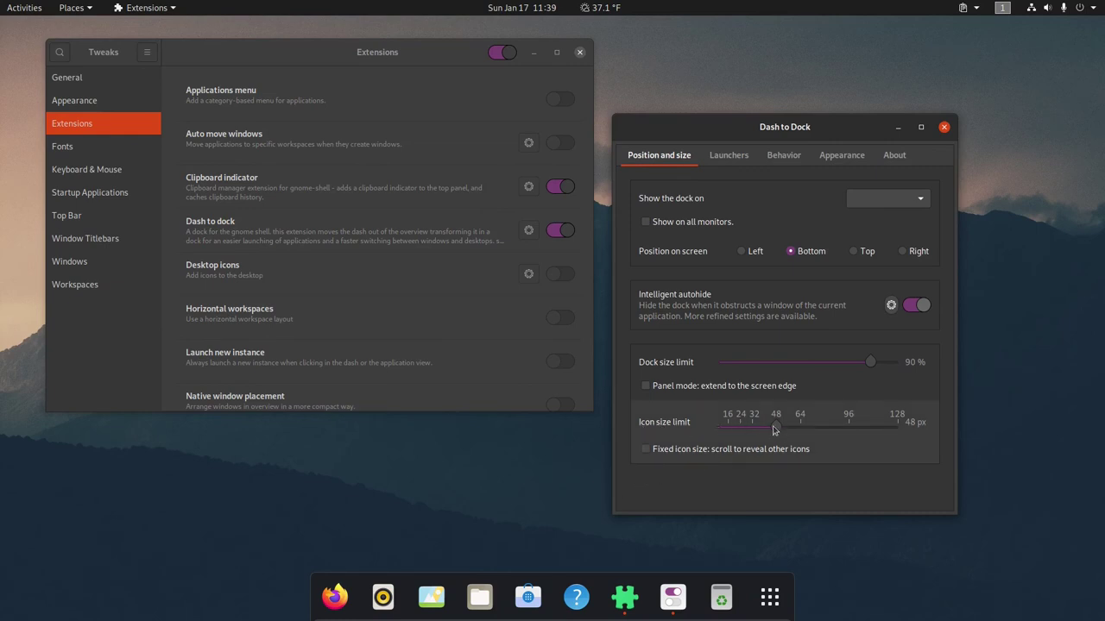
drag(772, 429, 752, 424)
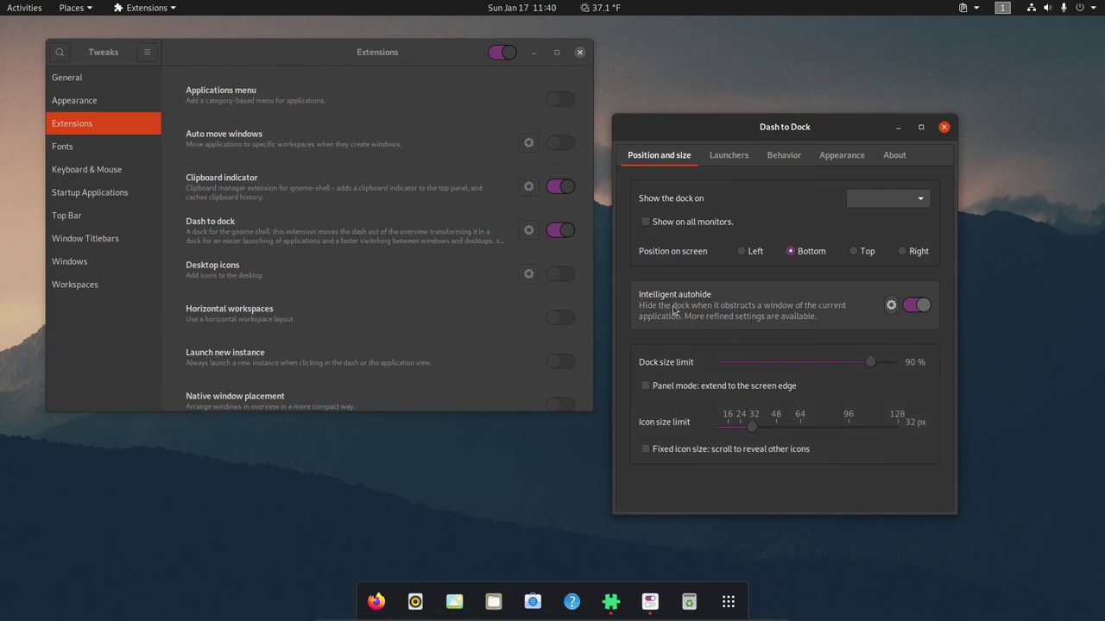
click(916, 306)
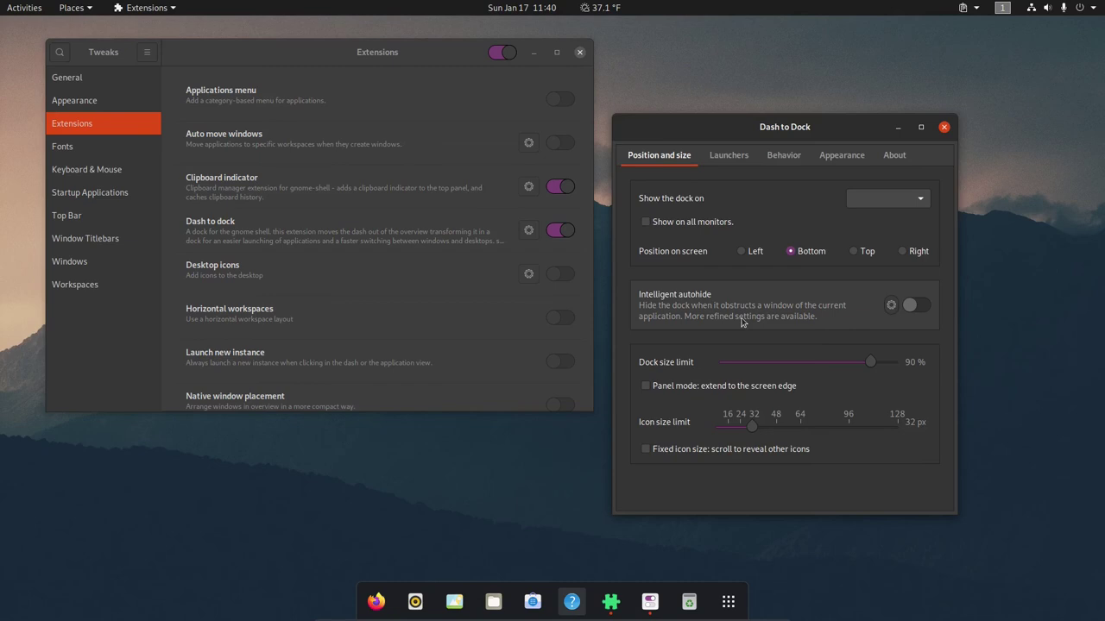
Enable Shrink the dash in Dash to Dock's appearance settings, and close both the extension settings and Tweaks
click(831, 155)
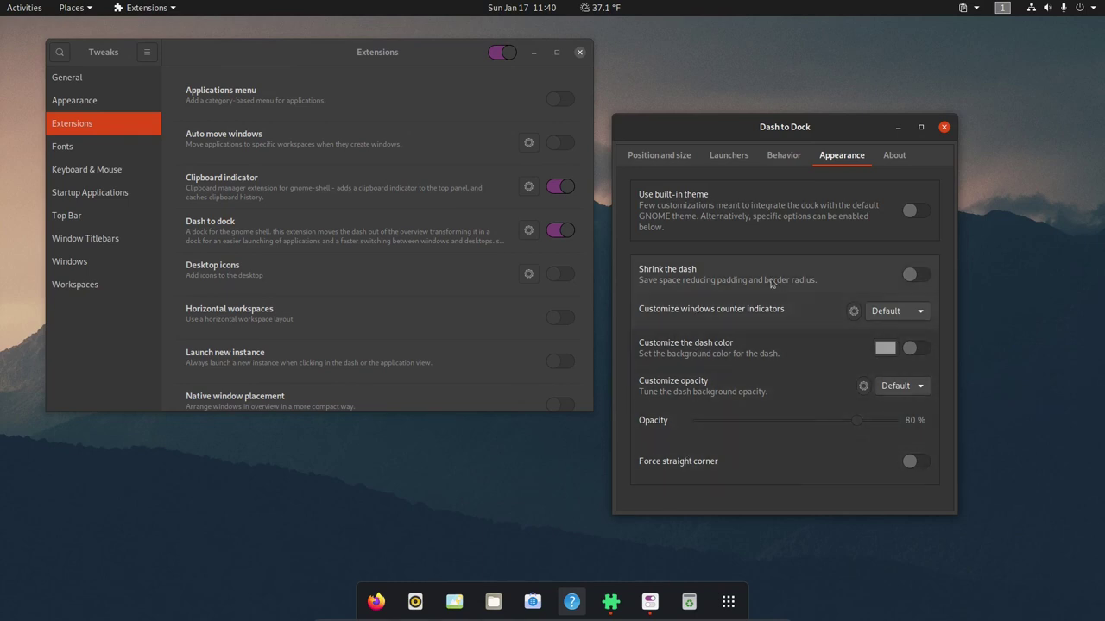
click(912, 276)
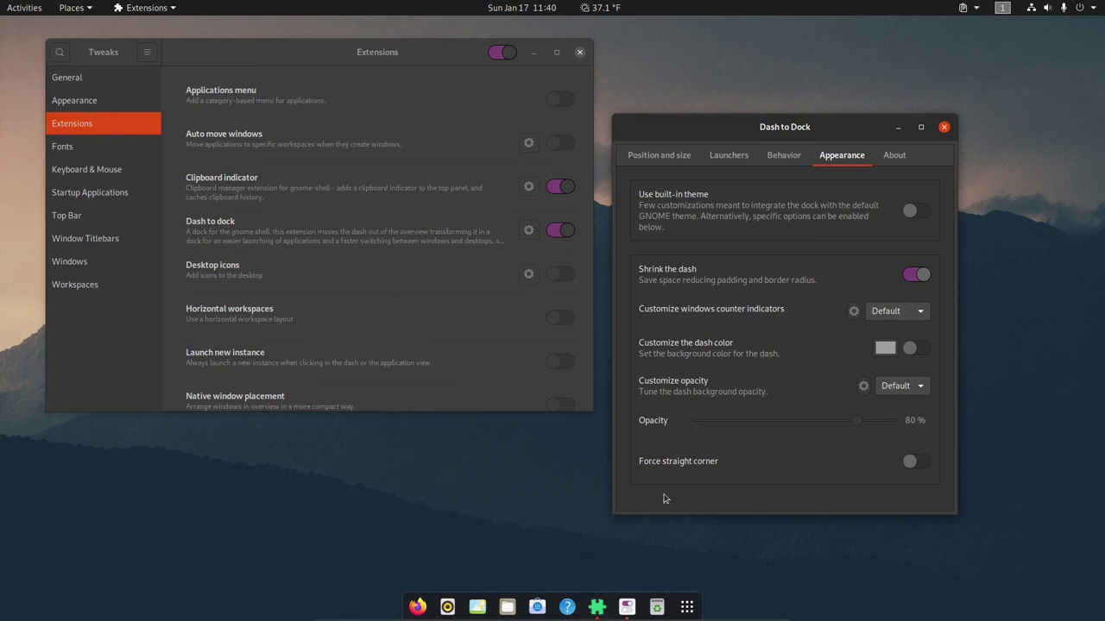
click(943, 127)
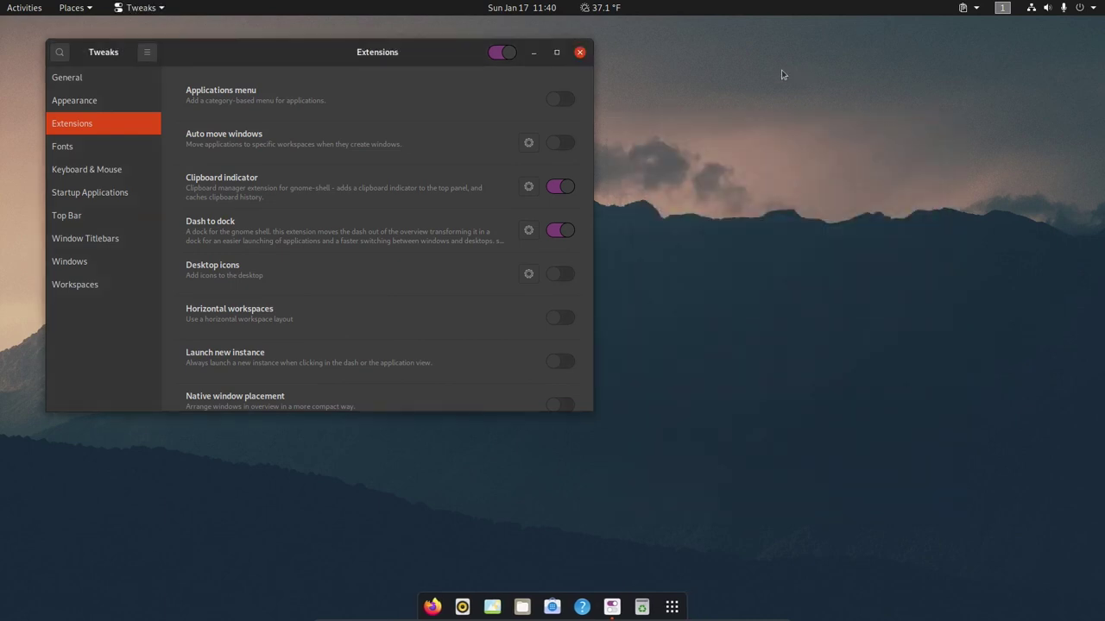
click(579, 54)
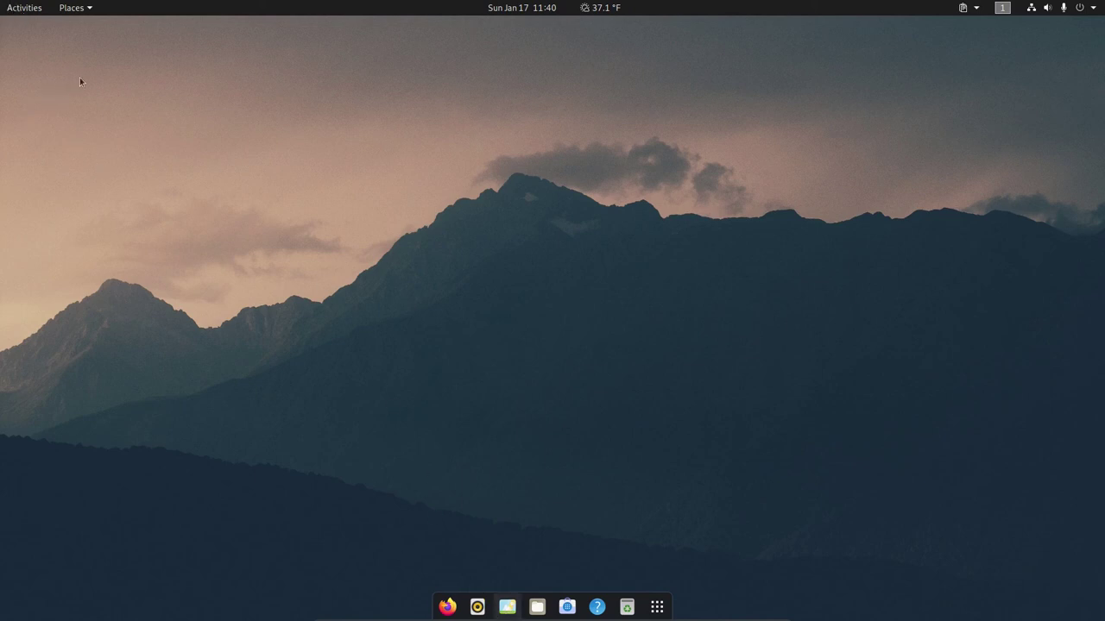
Look through the Activities overview and the grid of all installed applications, and return to the desktop
click(33, 10)
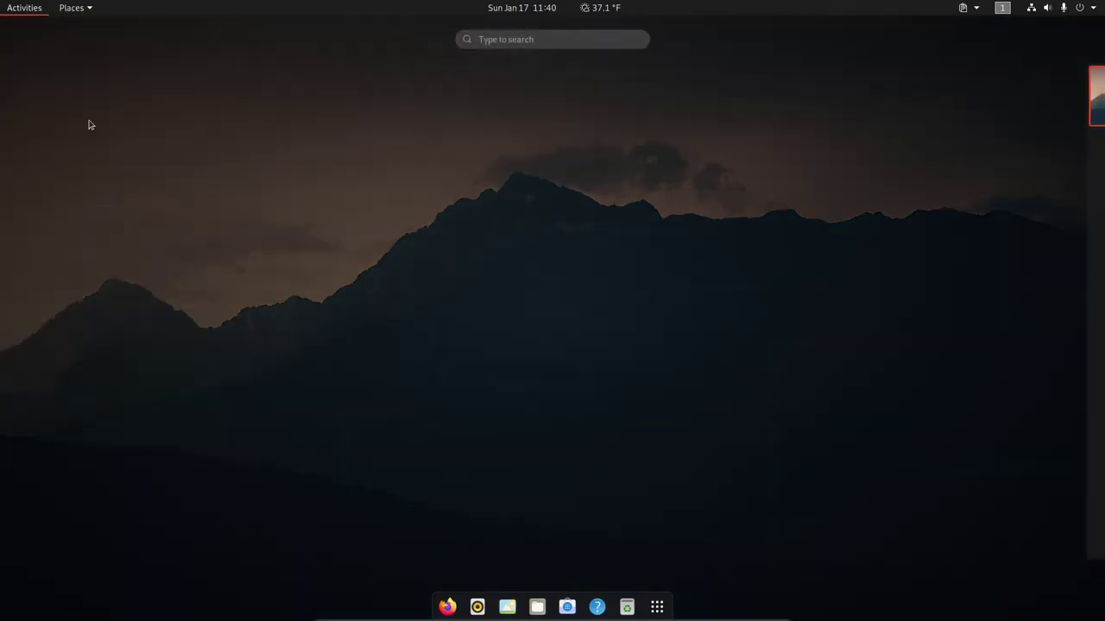
click(24, 10)
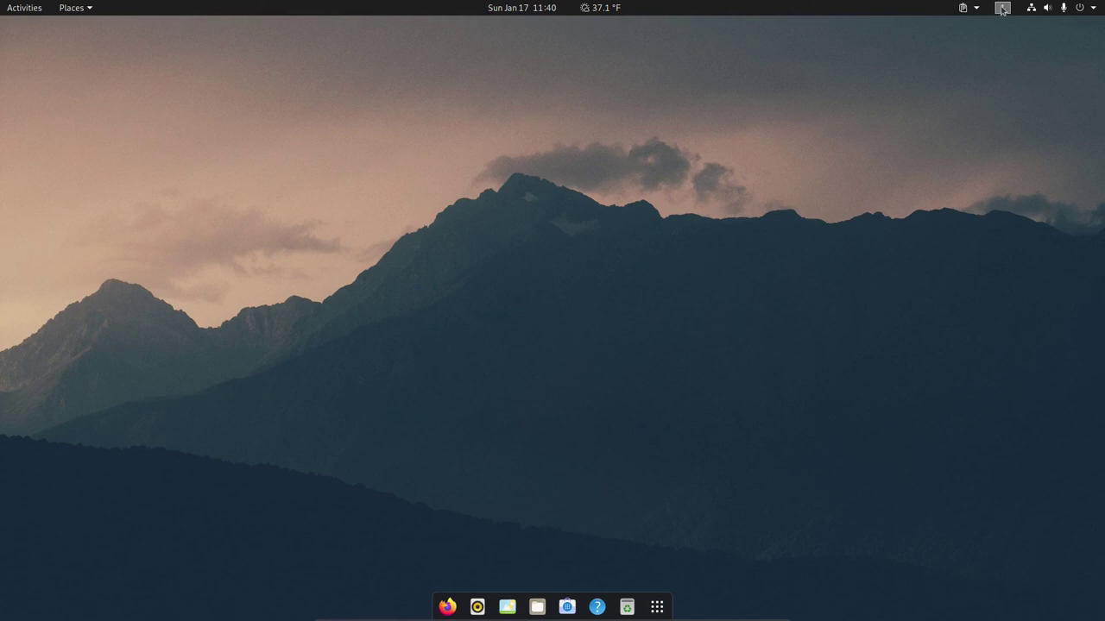
click(657, 608)
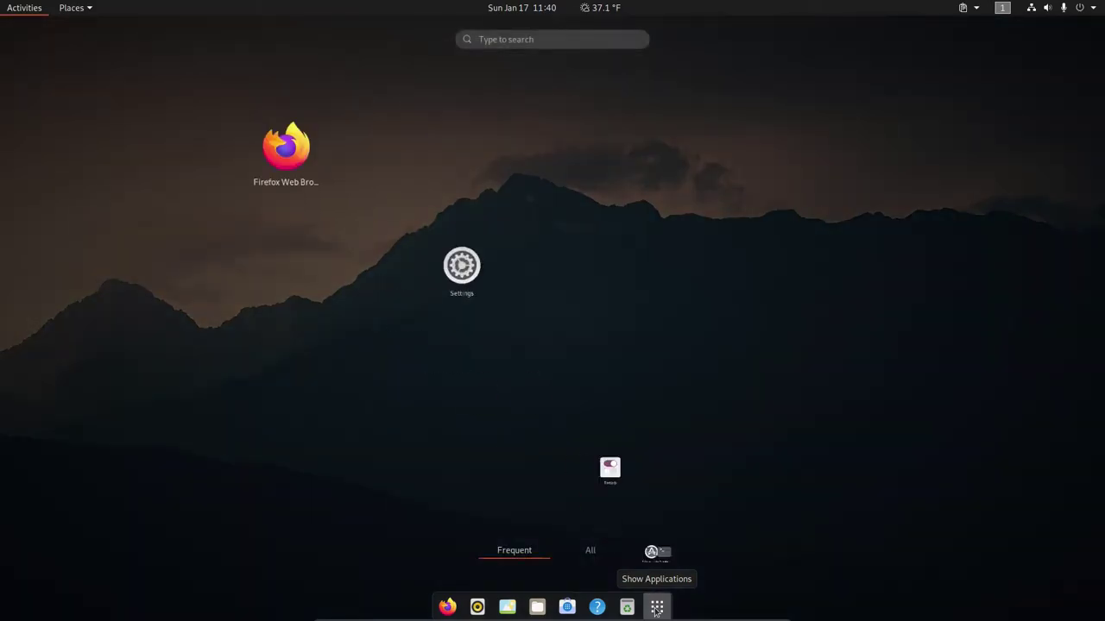
click(597, 561)
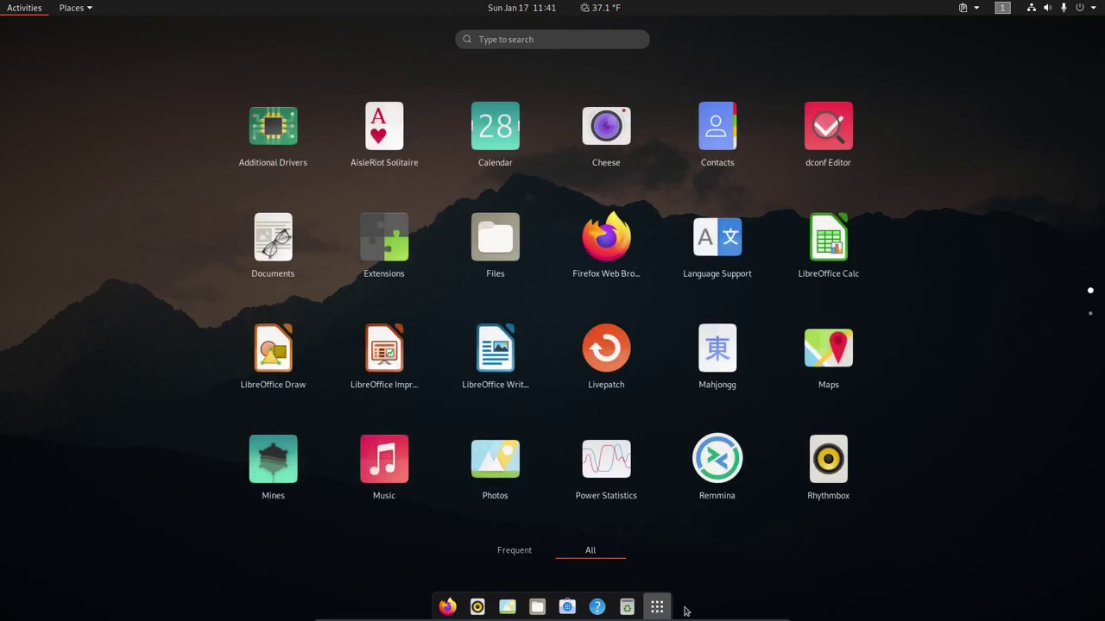
click(657, 608)
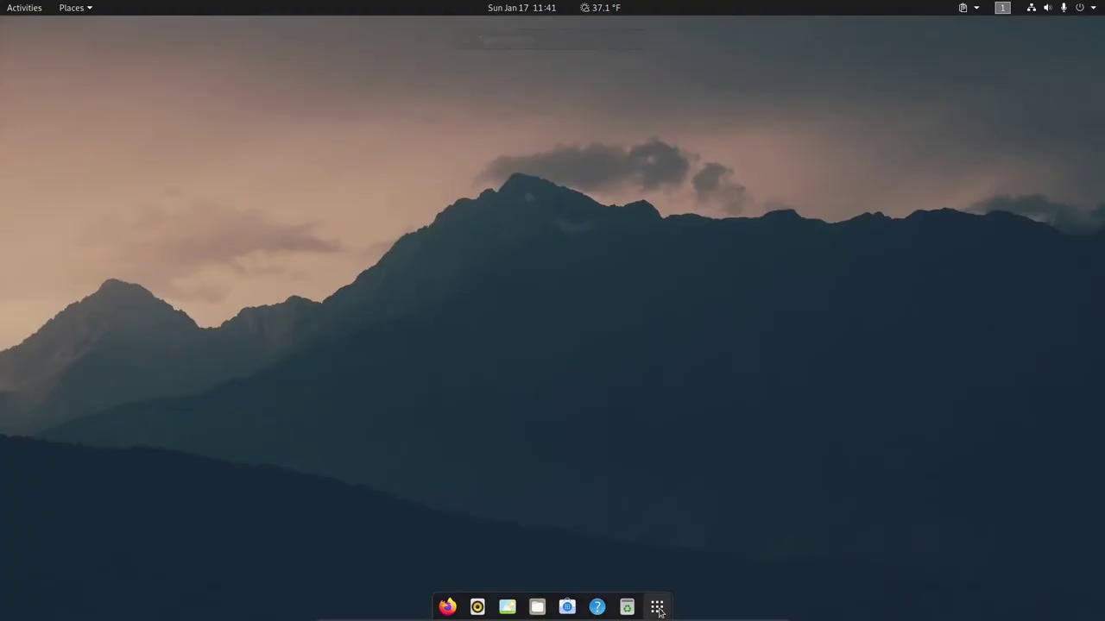
click(657, 607)
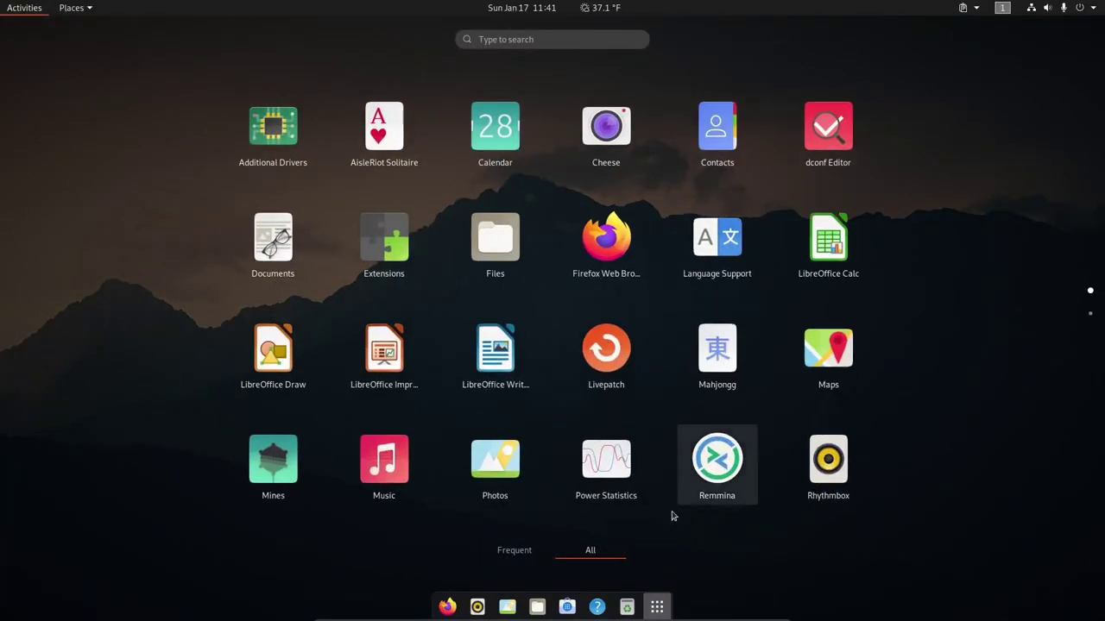
click(661, 611)
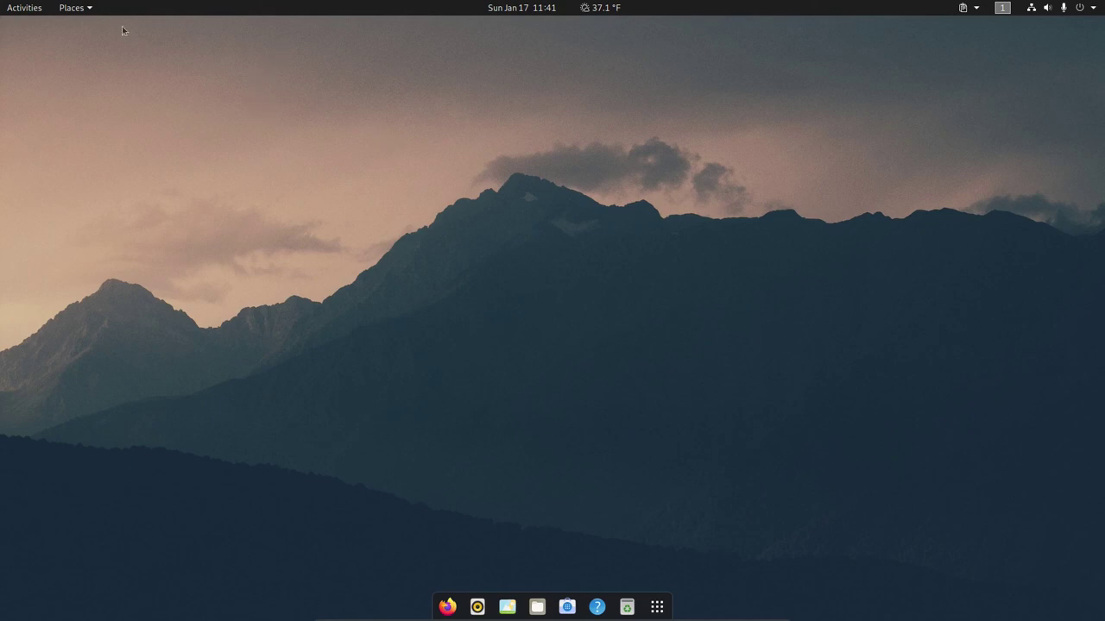
View the Places locations, and check the notifications and calendar, including the events for January 13
click(76, 8)
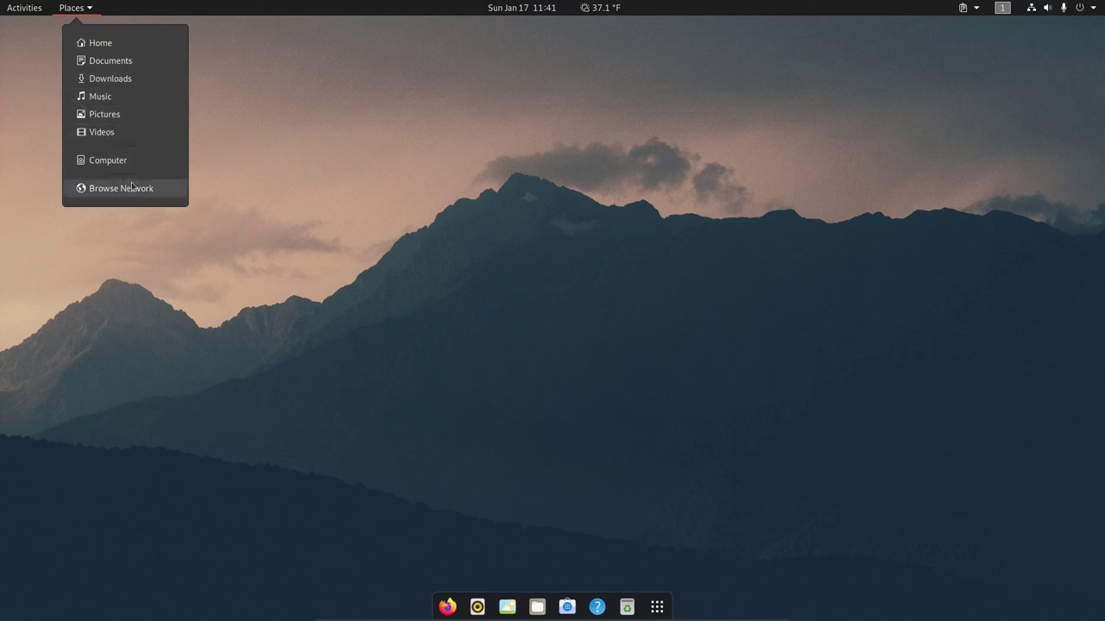
click(279, 156)
click(530, 9)
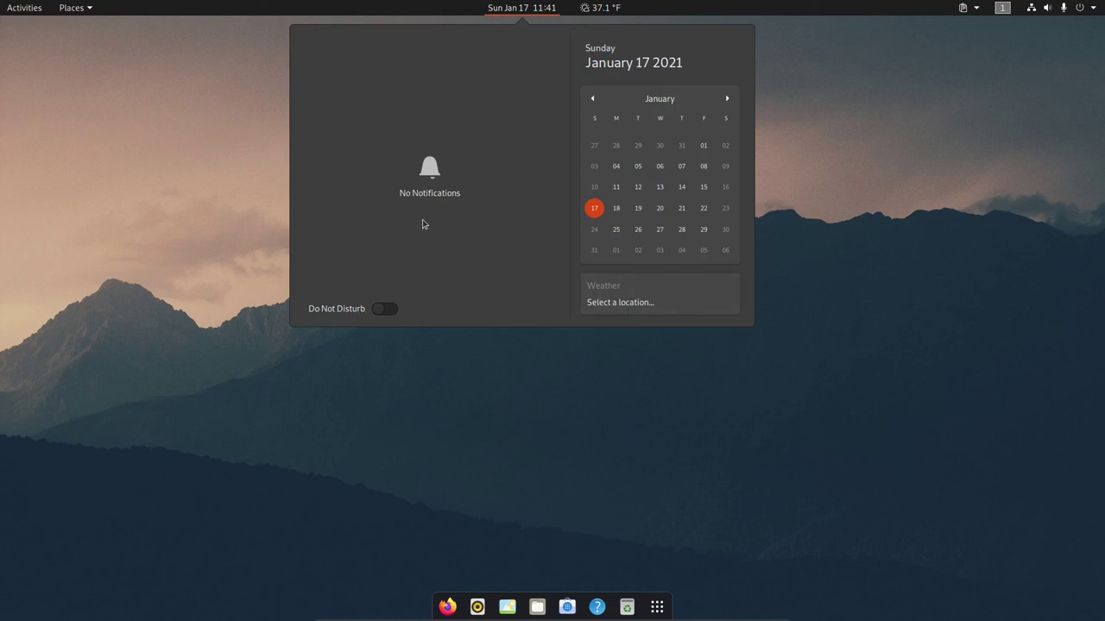
click(659, 187)
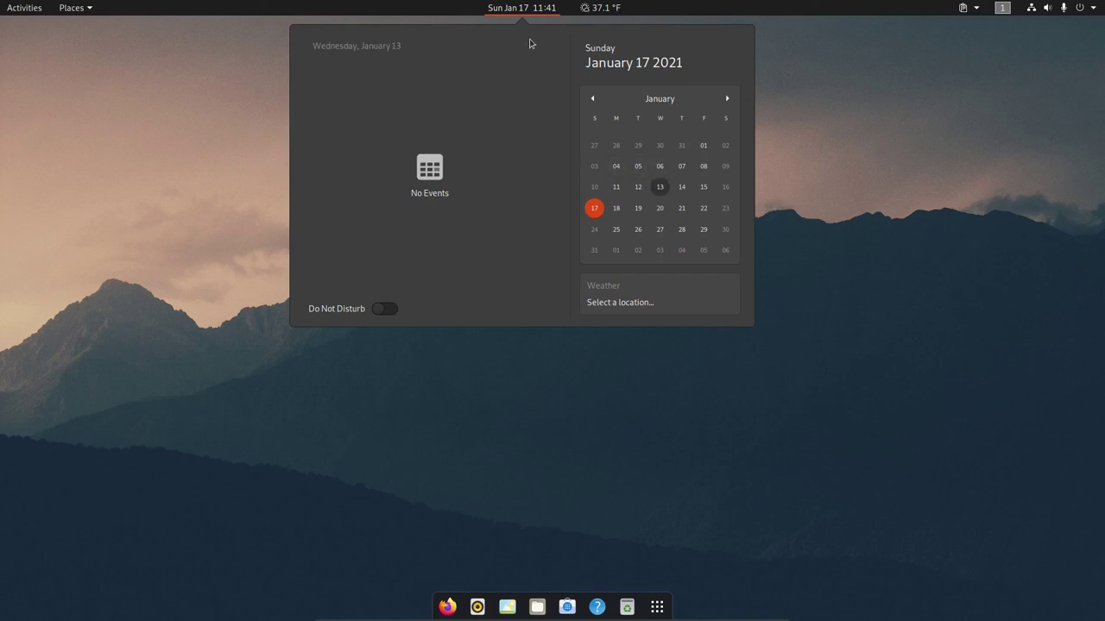
click(904, 209)
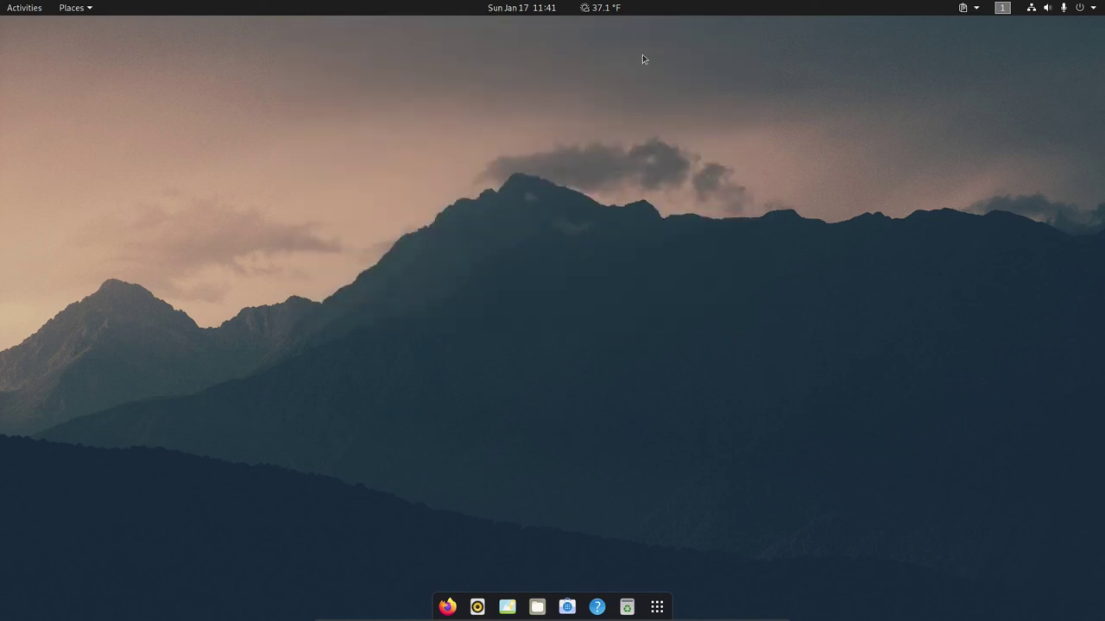
click(544, 10)
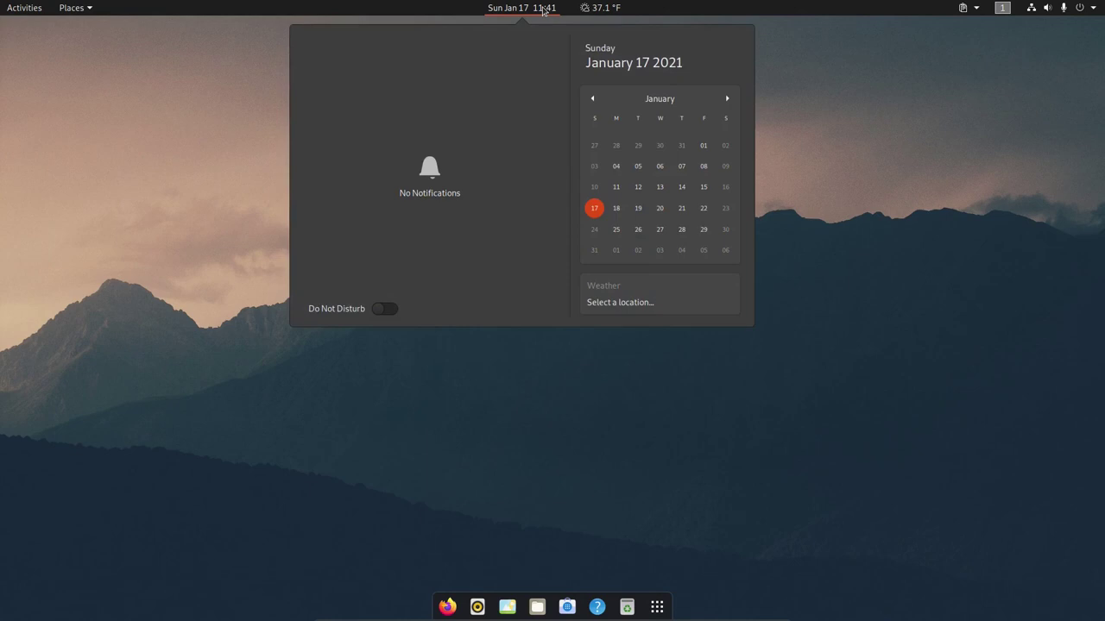
click(793, 88)
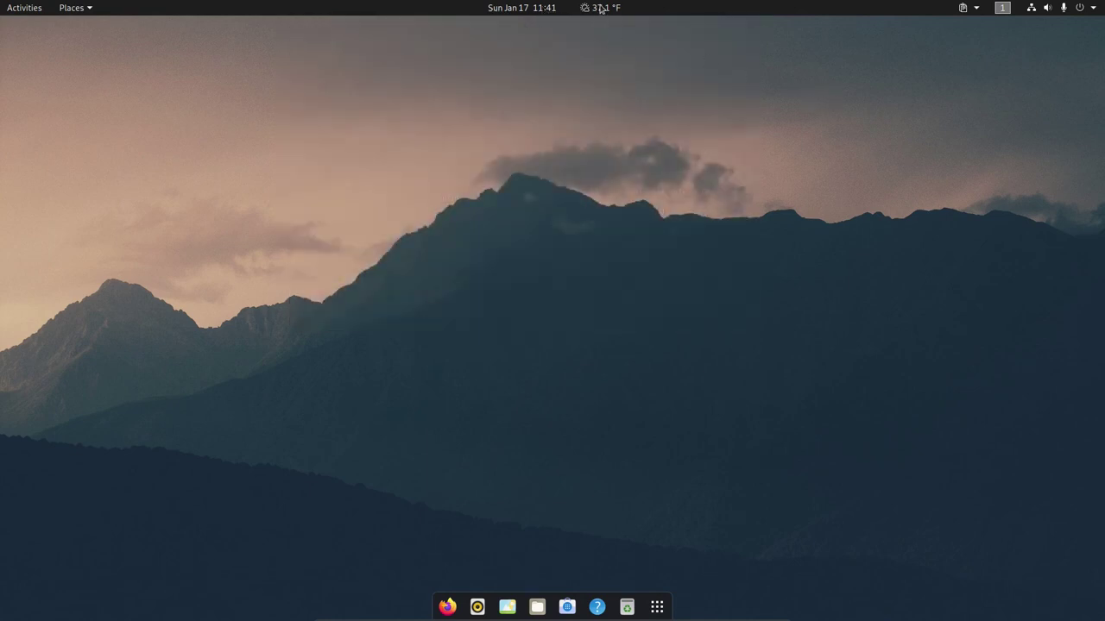
Check the Clipboard Indicator options and the list of workspaces
click(964, 10)
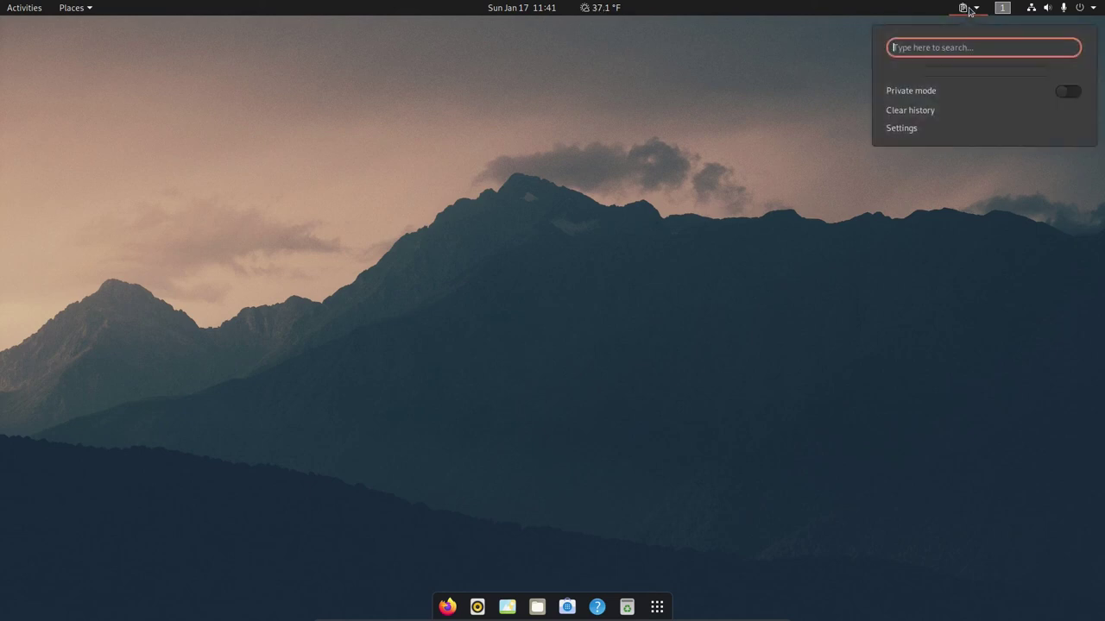
click(958, 222)
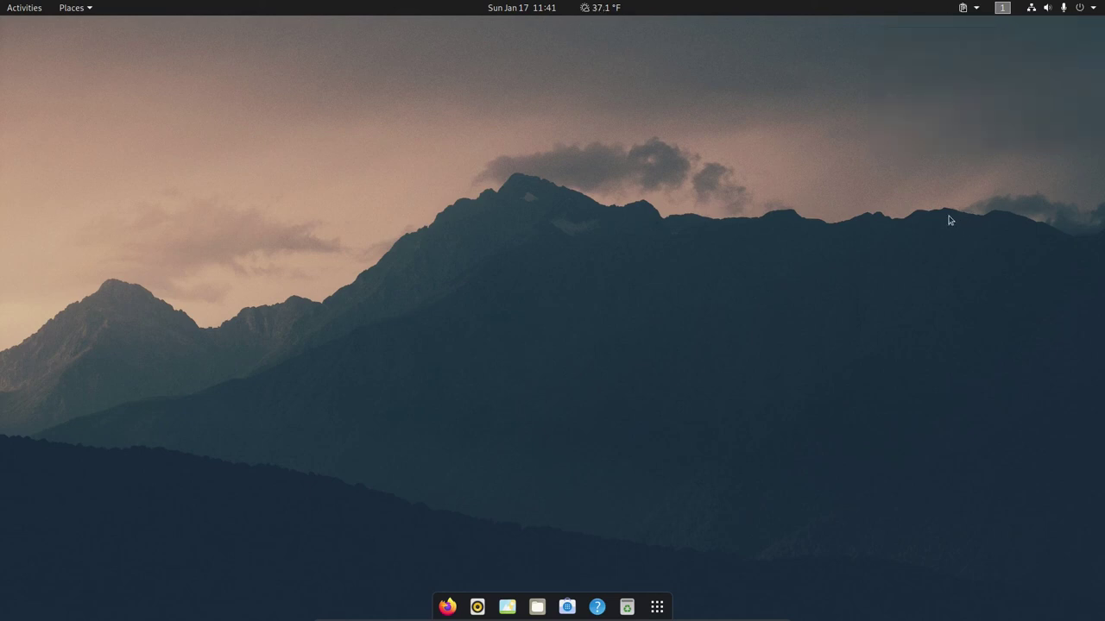
click(999, 14)
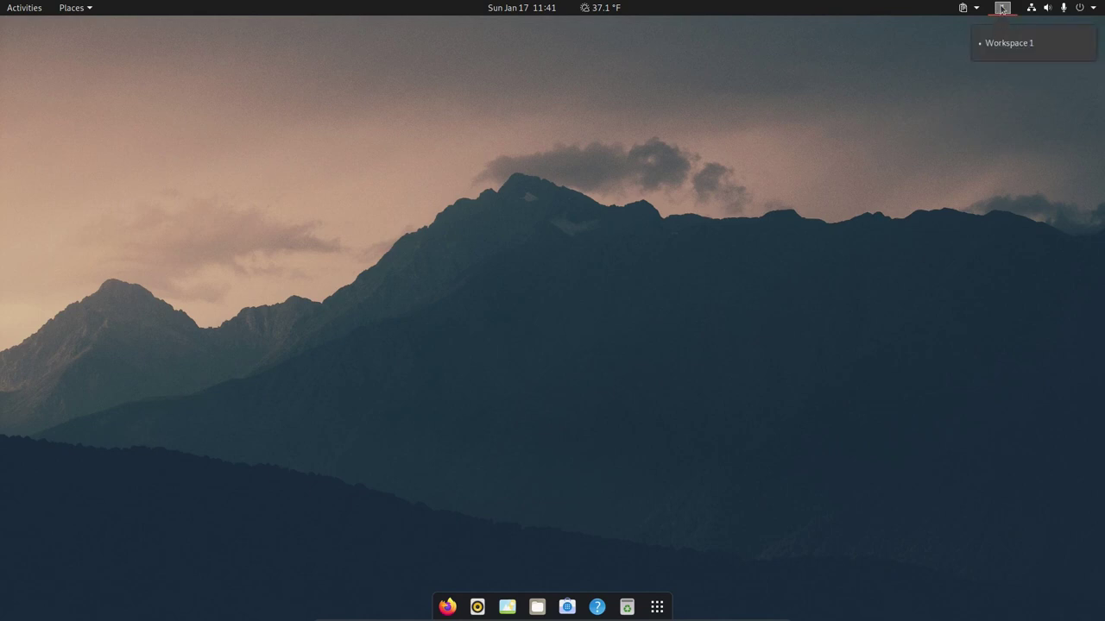
click(1002, 8)
click(1002, 7)
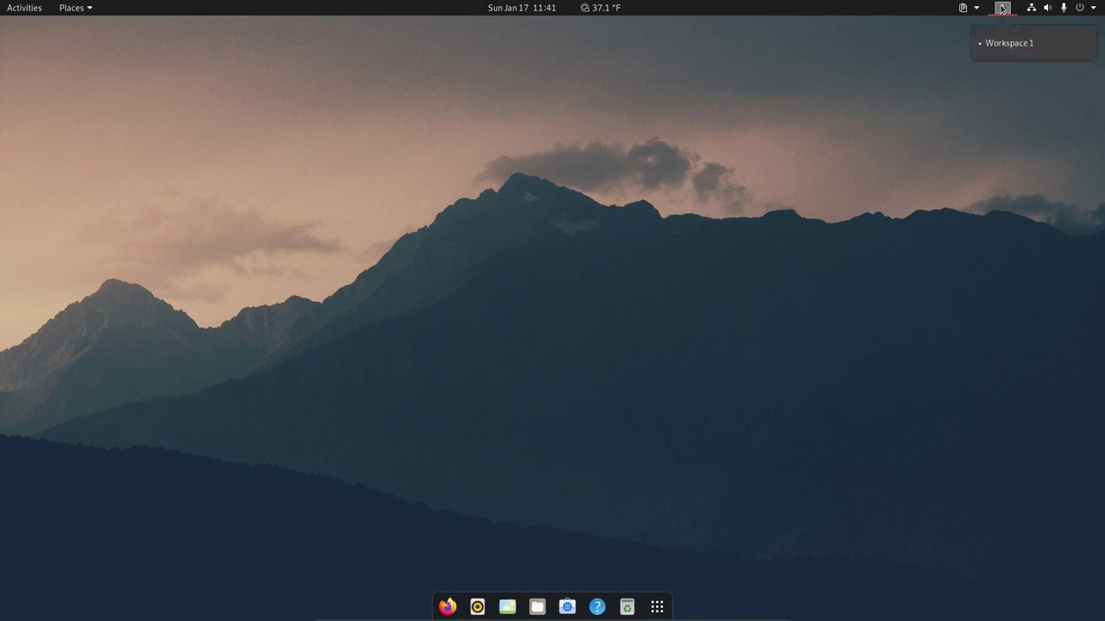
click(1010, 112)
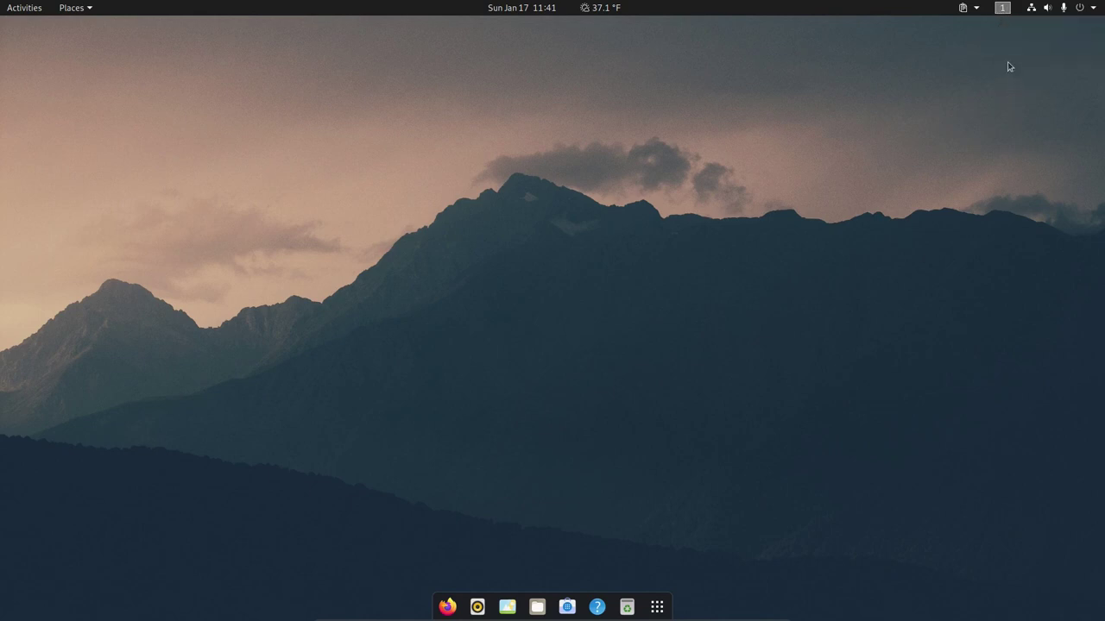
Review the system status options for sound devices, network and power, and return to the empty desktop
click(1052, 10)
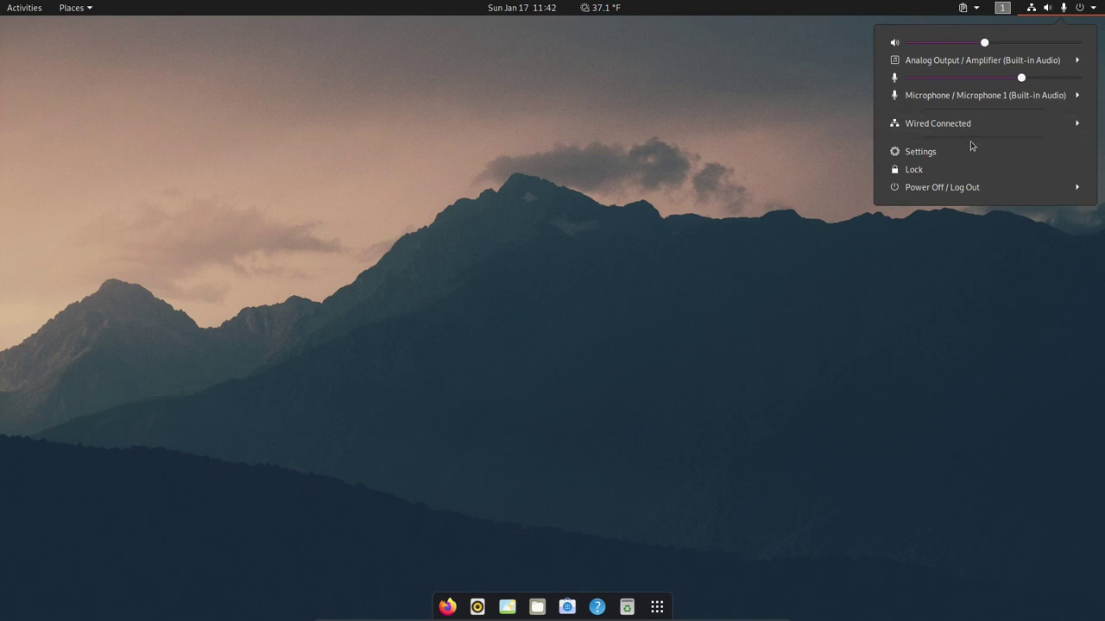
click(976, 264)
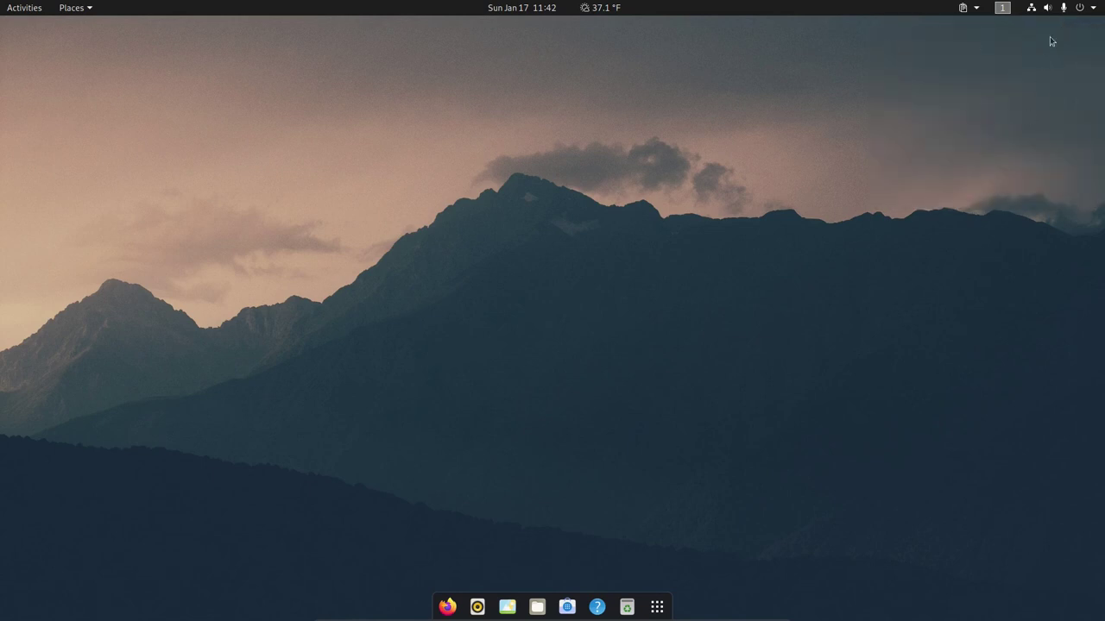
click(1093, 10)
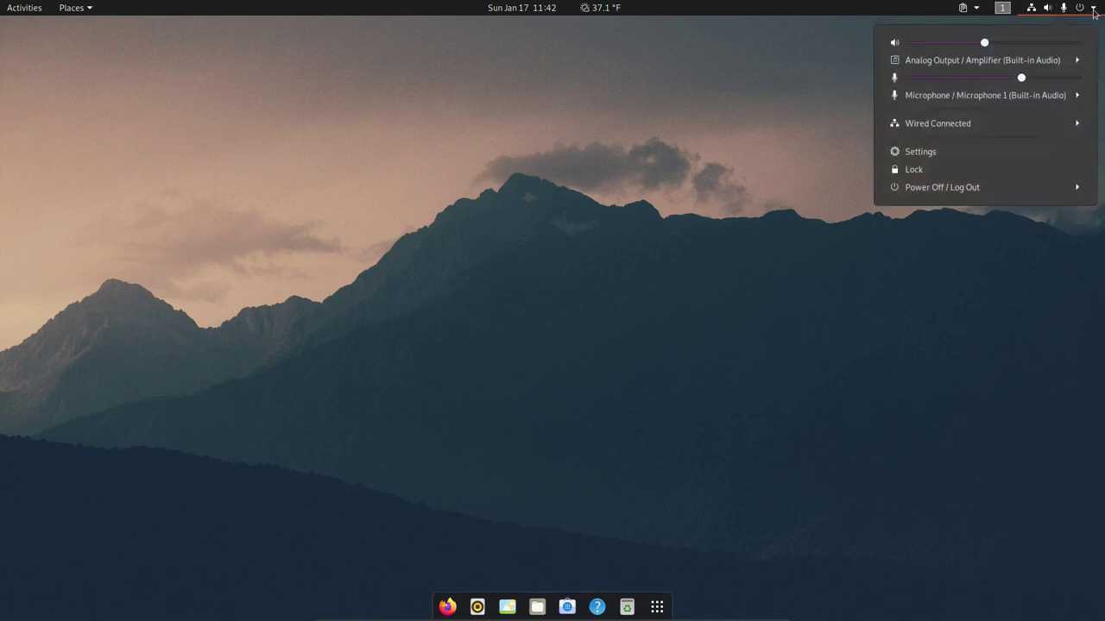
click(984, 251)
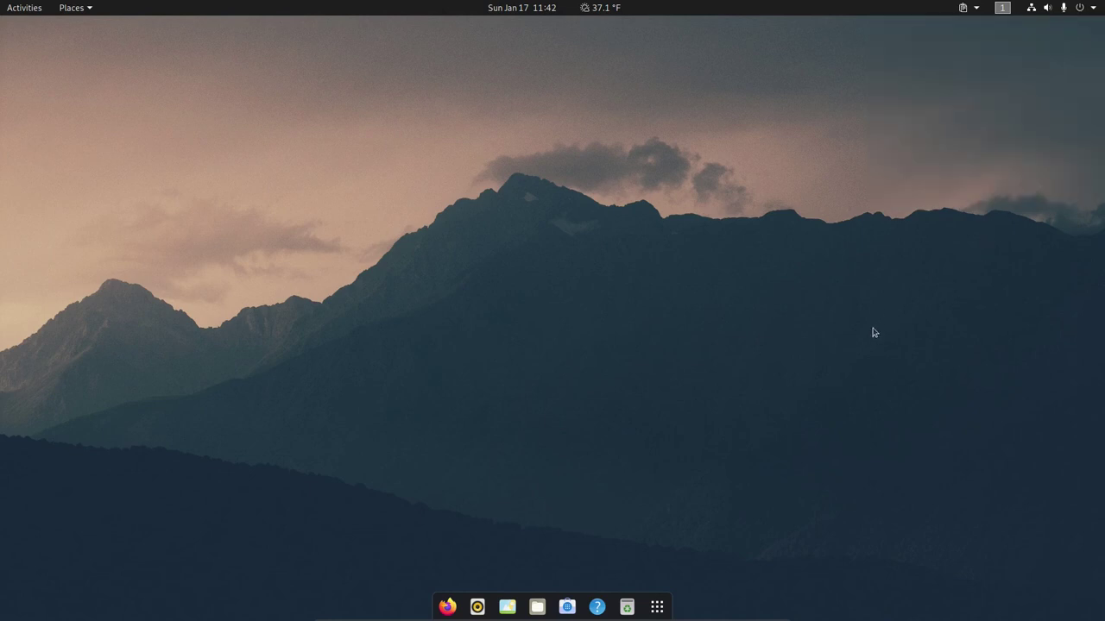